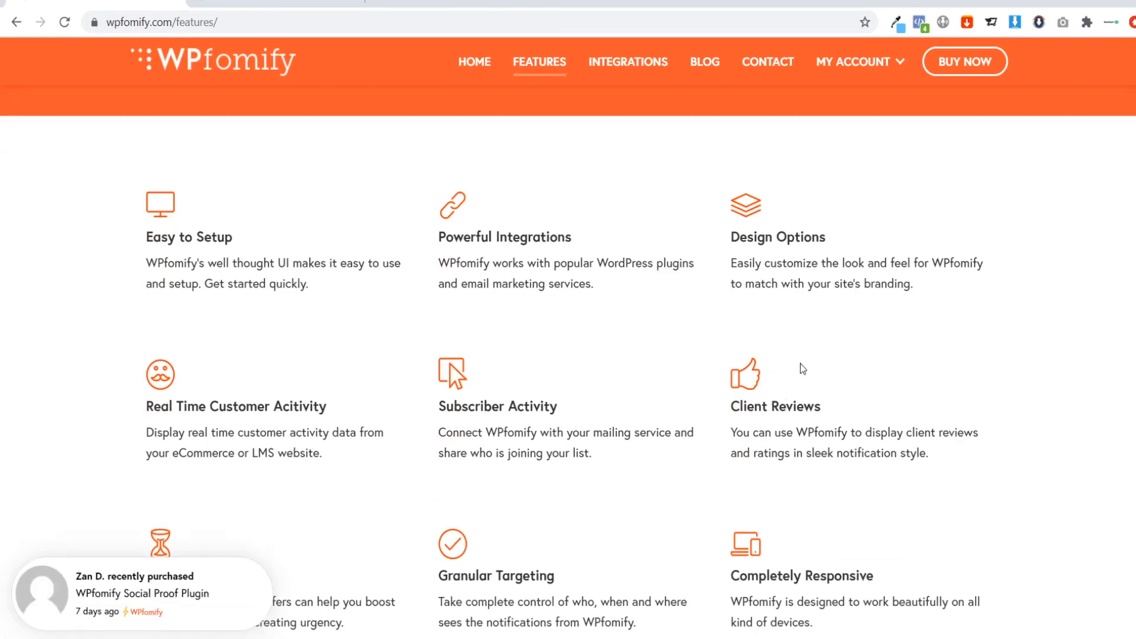
Review the WPfomify feature list and open the plugin's pricing page to compare the license plans.
{"action": "scroll", "coordinate": [799, 366], "scroll_direction": "down", "scroll_amount": 3}
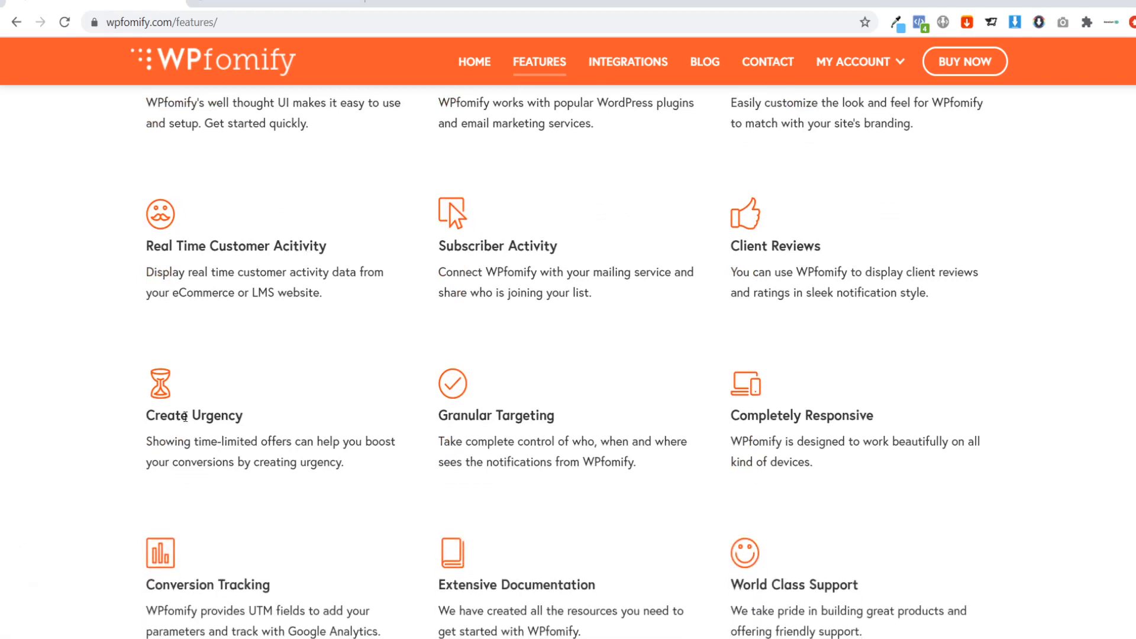
{"action": "scroll", "coordinate": [449, 414], "scroll_direction": "down", "scroll_amount": 7}
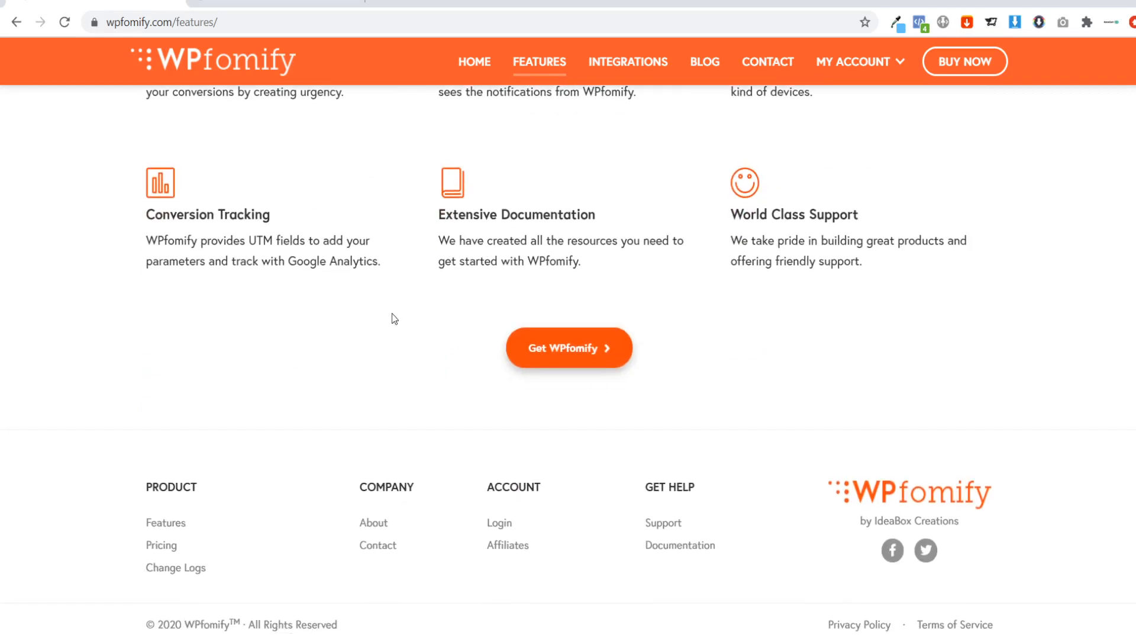
{"action": "scroll", "coordinate": [392, 317], "scroll_direction": "up", "scroll_amount": 7}
{"action": "scroll", "coordinate": [466, 303], "scroll_direction": "down", "scroll_amount": 4}
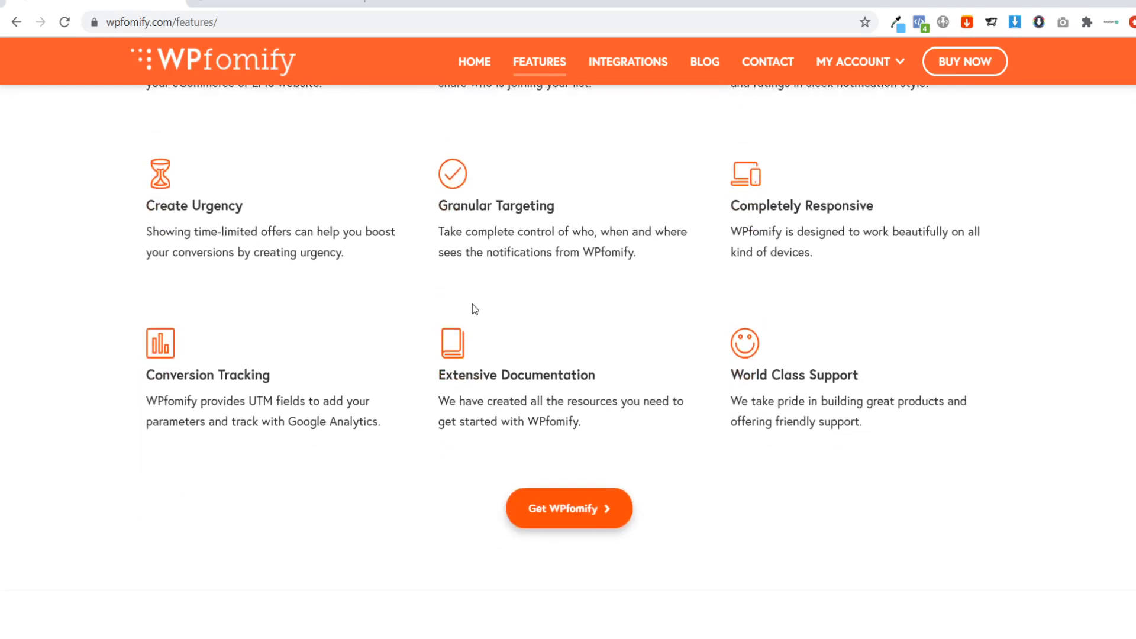
{"action": "left_click", "coordinate": [577, 508]}
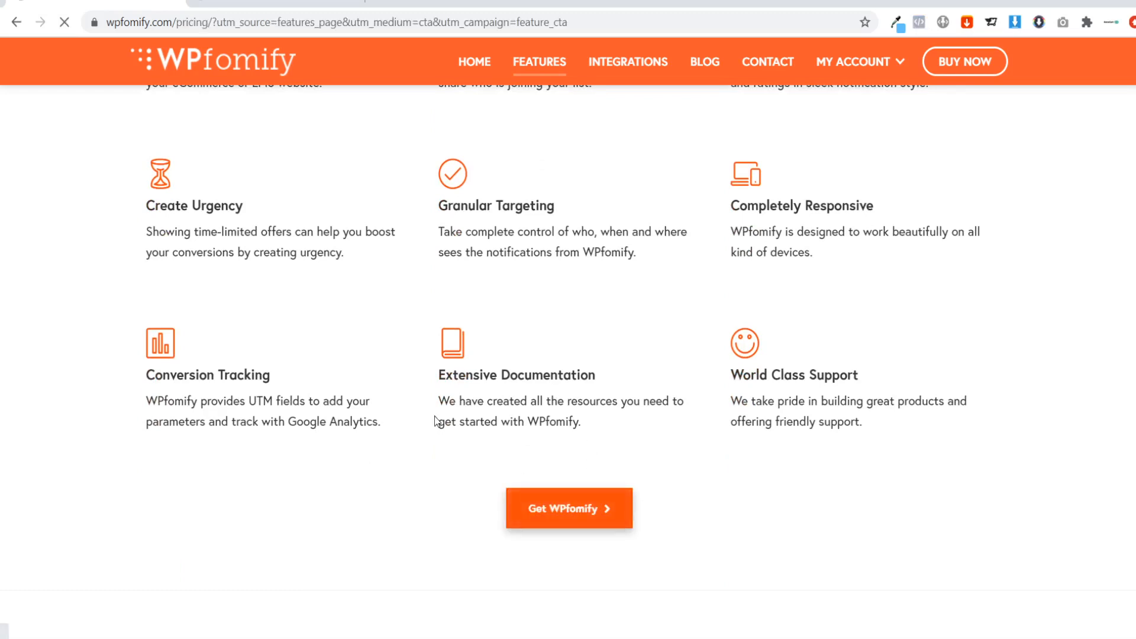
{"action": "scroll", "coordinate": [225, 367], "scroll_direction": "down", "scroll_amount": 1}
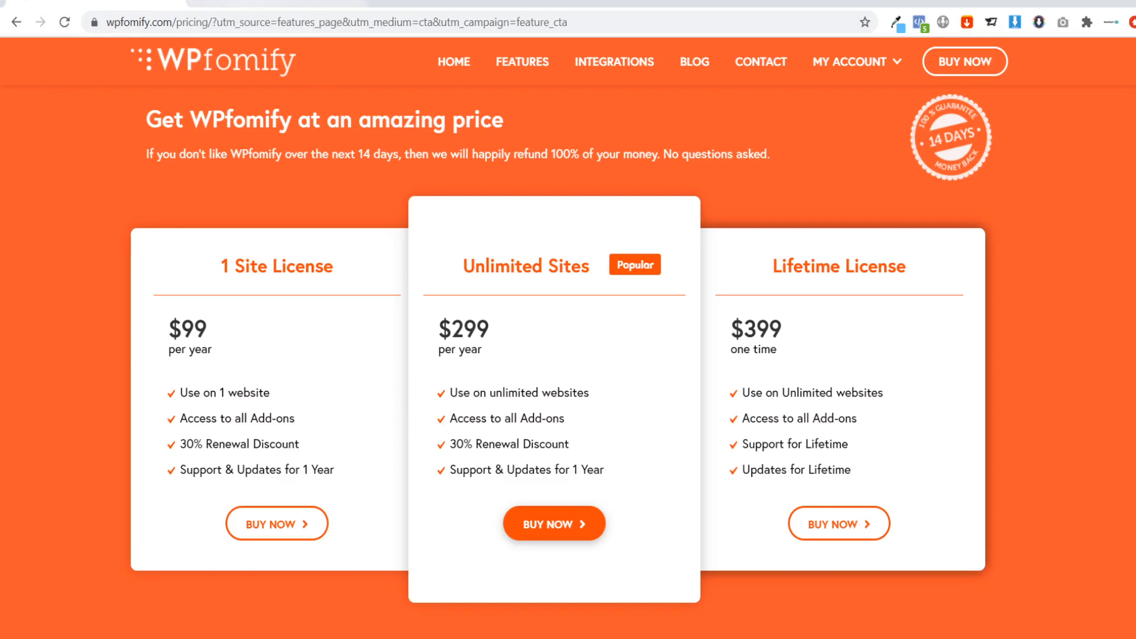
Switch to the Our Home Shop WordPress admin and bring up the upload form for adding a new plugin.
{"action": "left_click", "coordinate": [254, 3]}
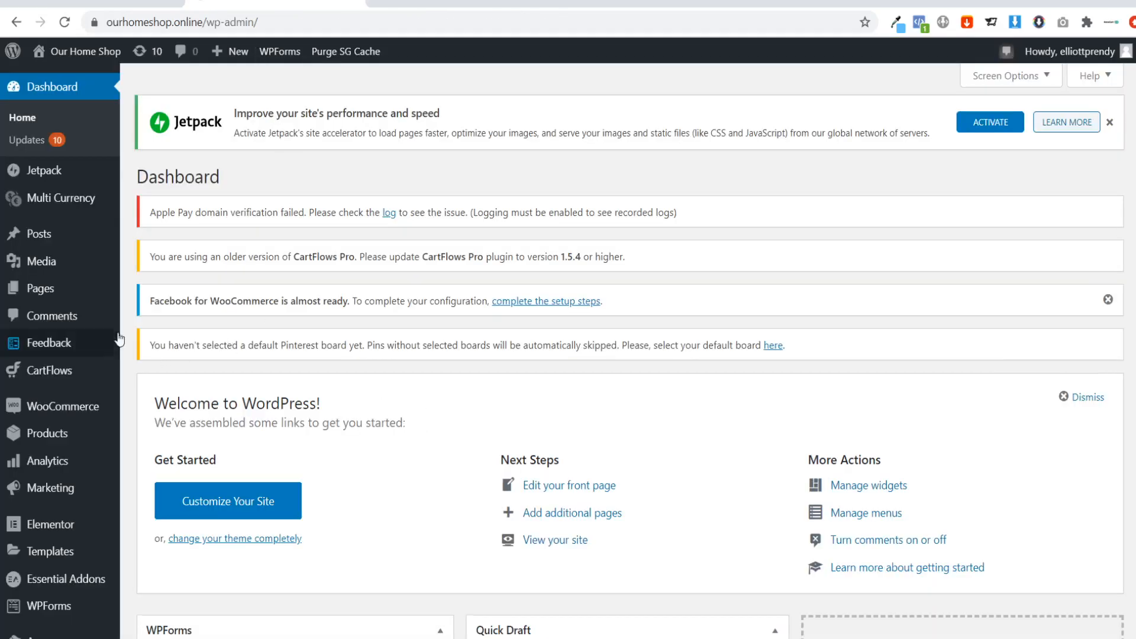
{"action": "scroll", "coordinate": [65, 341], "scroll_direction": "down", "scroll_amount": 4}
{"action": "mouse_move", "coordinate": [51, 437]}
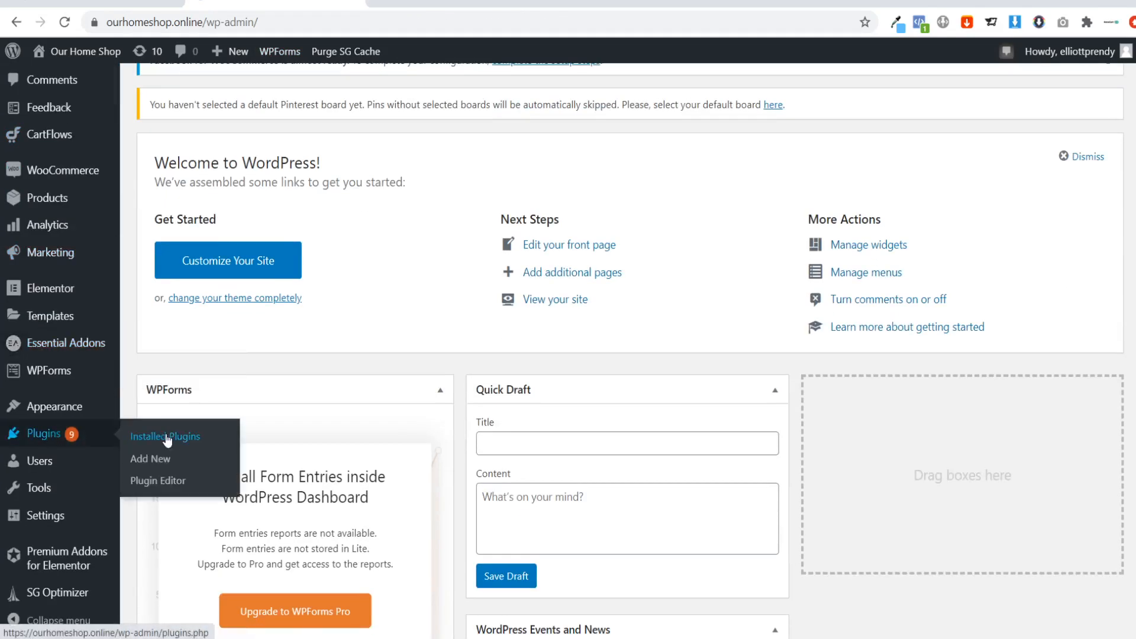
{"action": "left_click", "coordinate": [152, 463]}
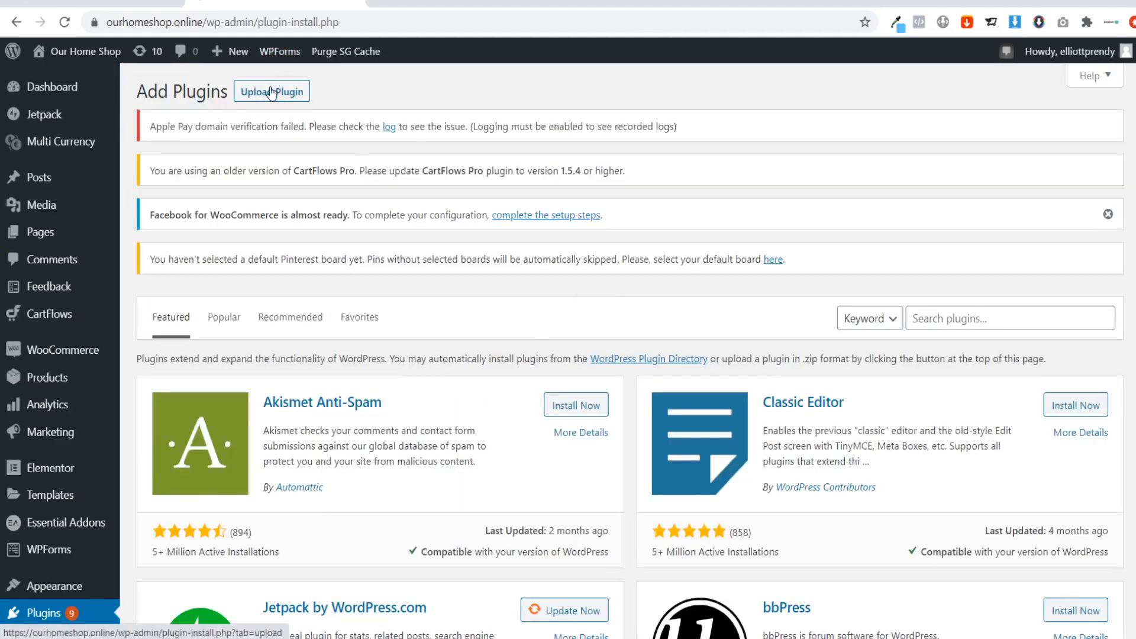
{"action": "left_click", "coordinate": [271, 91]}
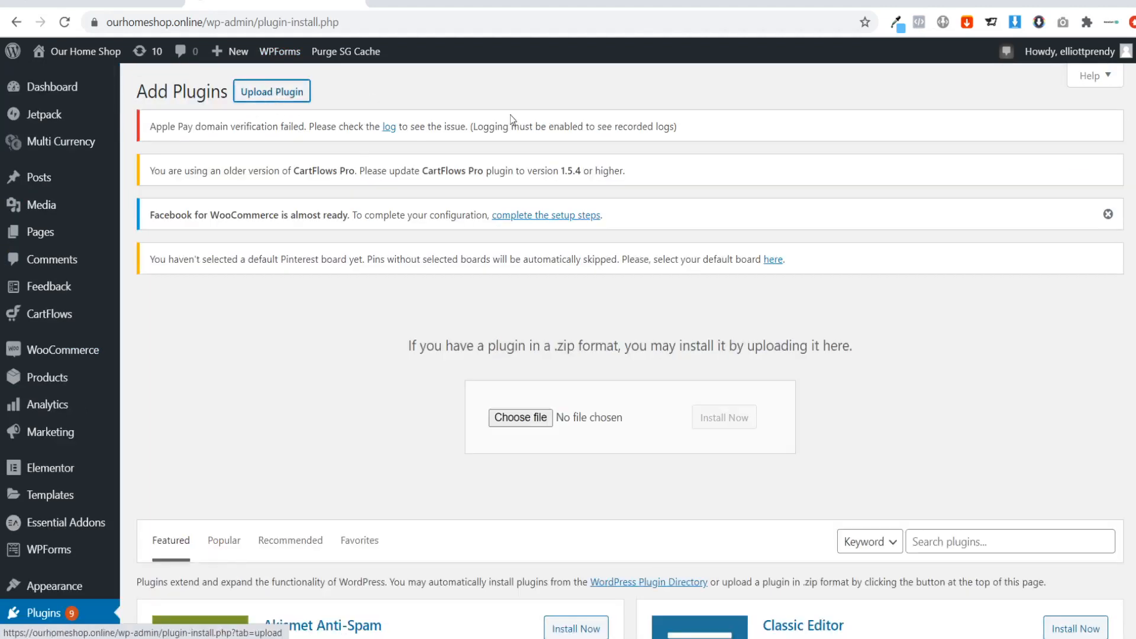
Upload the wpfomify zip file from the Documents folder, install it and activate the plugin.
{"action": "left_click", "coordinate": [507, 503]}
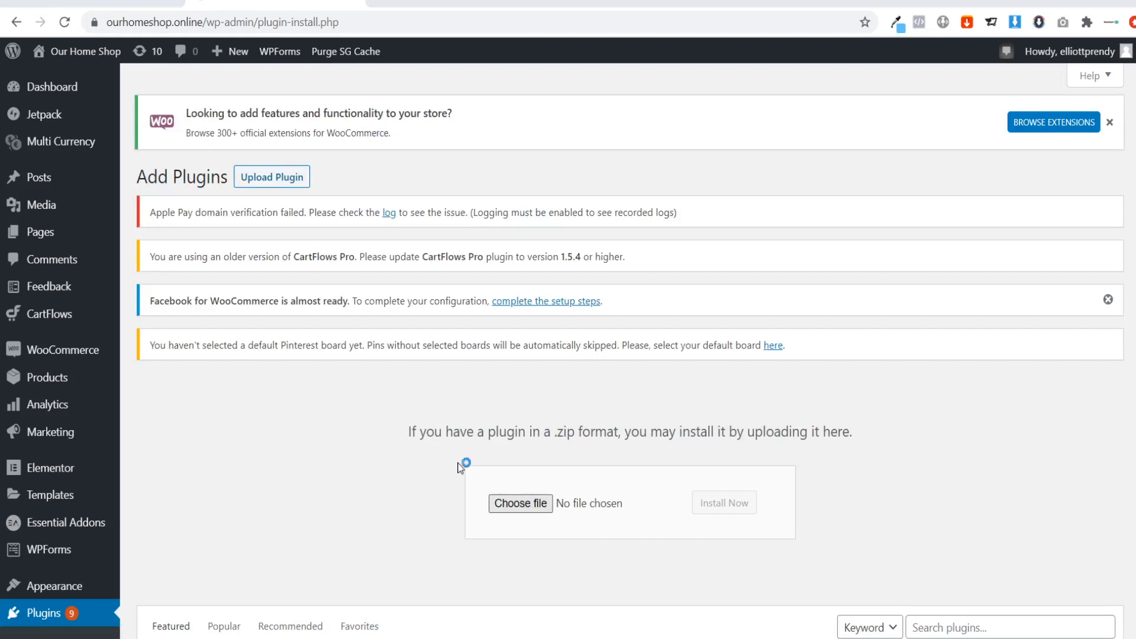
{"action": "left_click", "coordinate": [748, 314]}
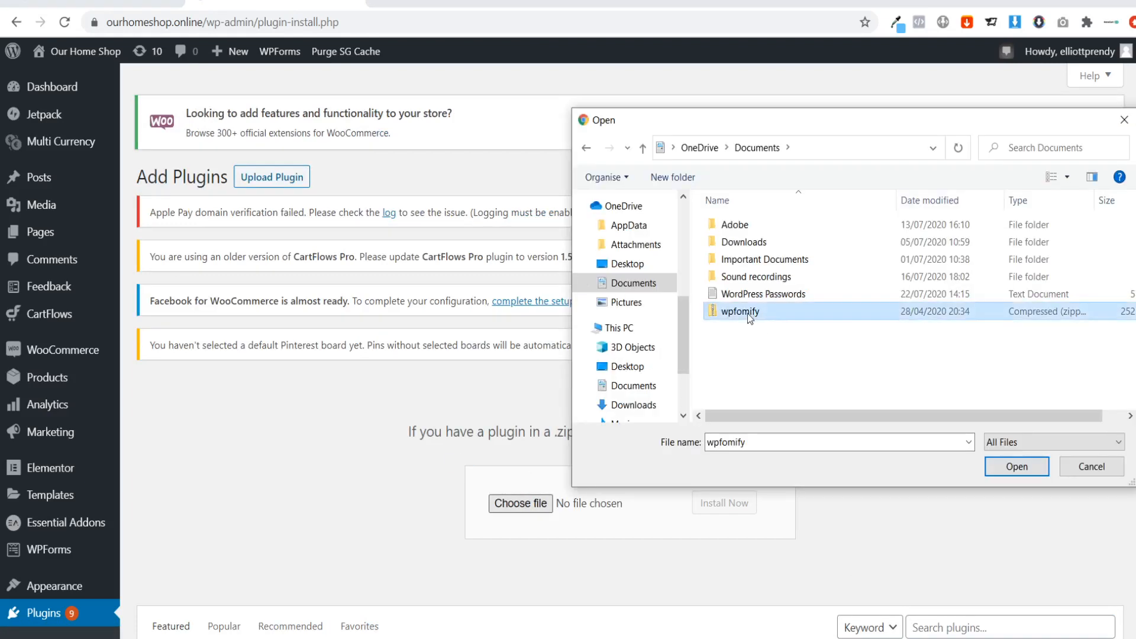
{"action": "left_click", "coordinate": [1007, 467]}
{"action": "left_click", "coordinate": [695, 507]}
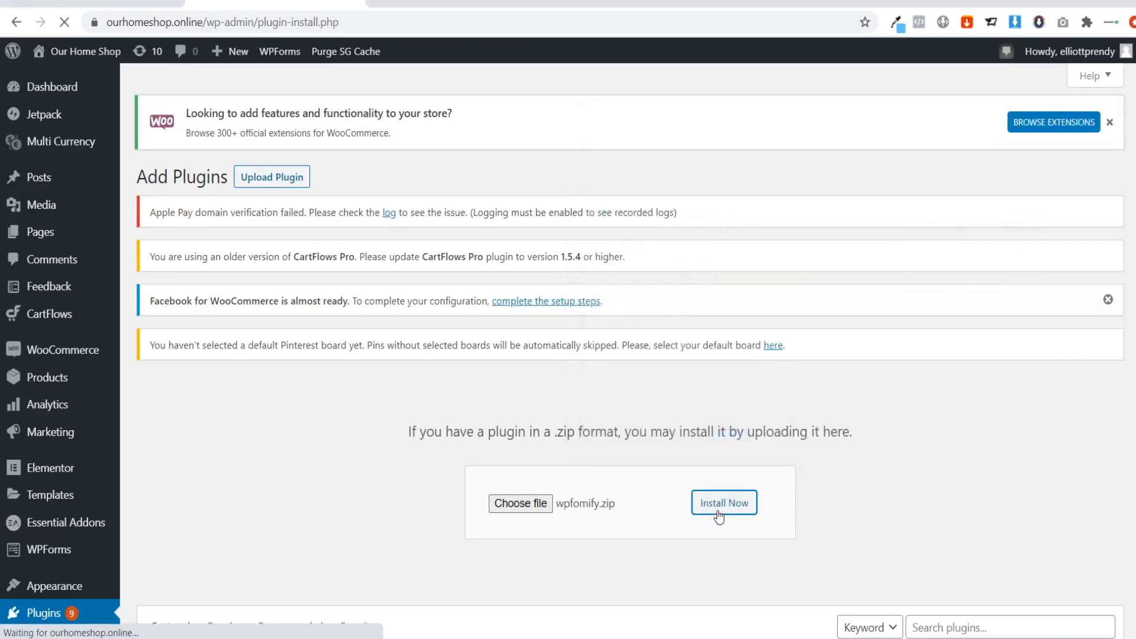
{"action": "left_click", "coordinate": [183, 382]}
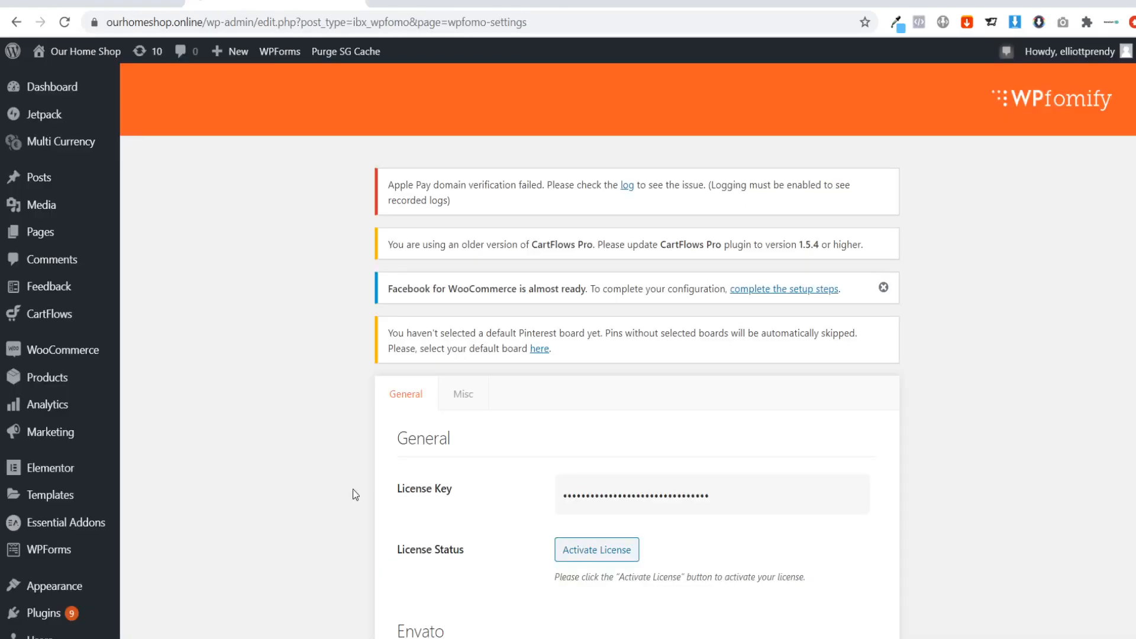
Activate the WPfomify license and start a new WPfomify notification.
{"action": "left_click", "coordinate": [581, 556]}
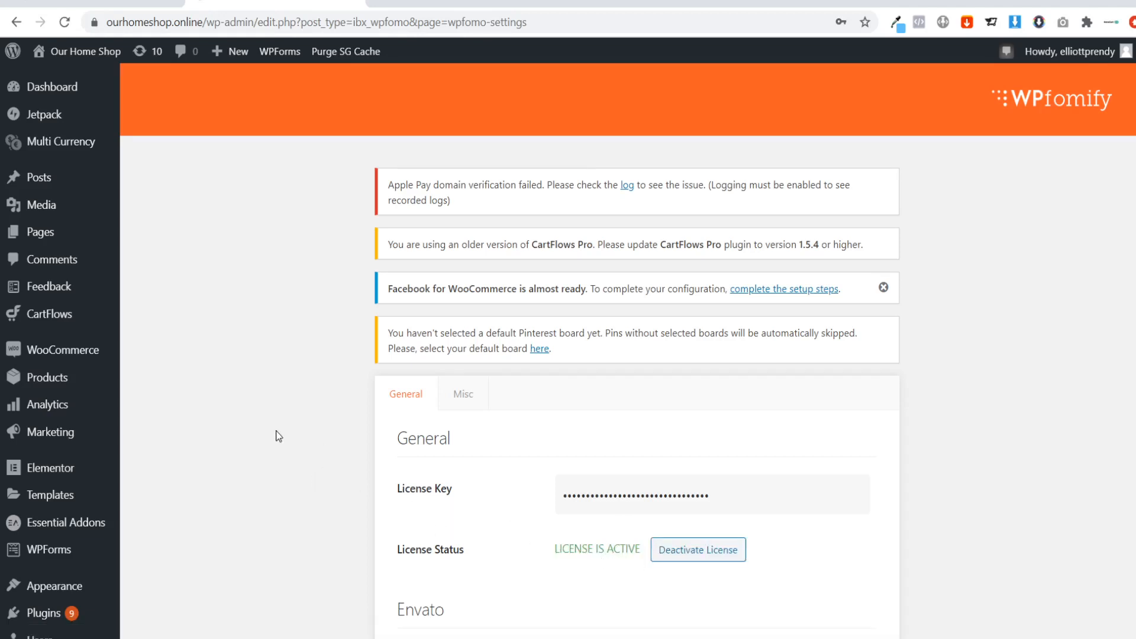
{"action": "scroll", "coordinate": [125, 339], "scroll_direction": "down", "scroll_amount": 4}
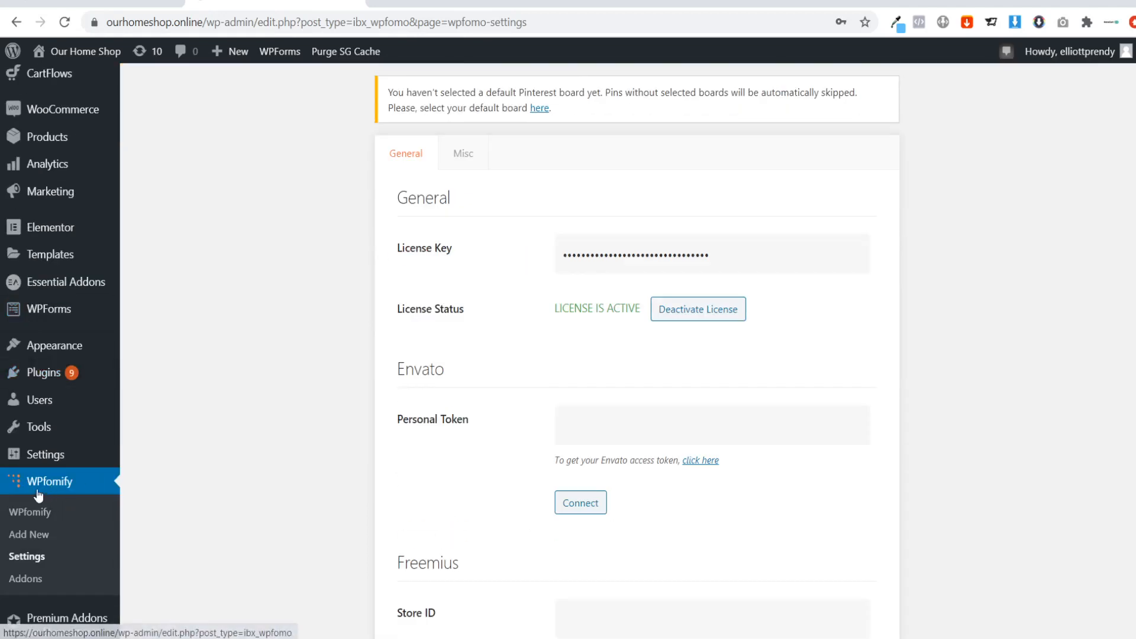
{"action": "left_click", "coordinate": [32, 512]}
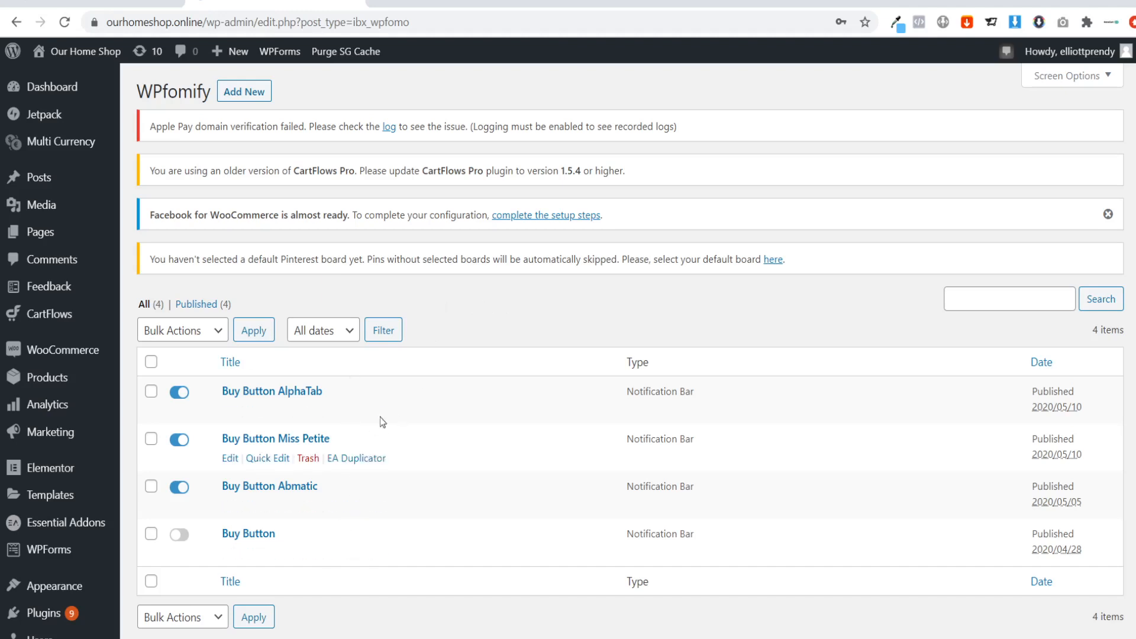
{"action": "left_click", "coordinate": [254, 95]}
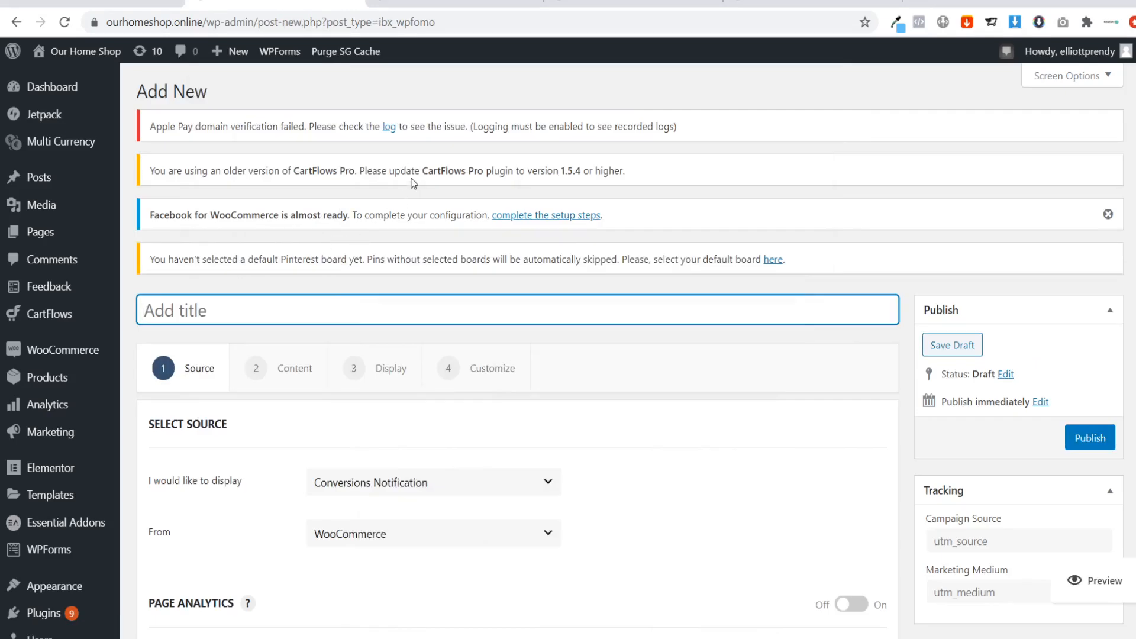
Examine how the countdown offer bar with its buy button behaves along the Abmatic sales page.
{"action": "left_click", "coordinate": [447, 3]}
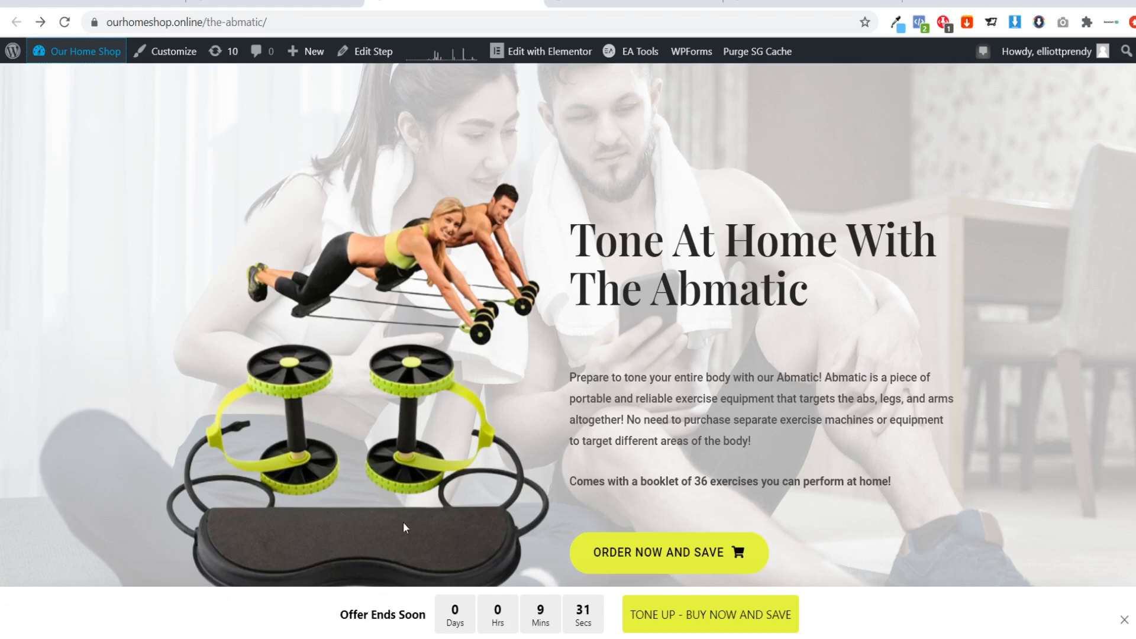
{"action": "scroll", "coordinate": [384, 523], "scroll_direction": "down", "scroll_amount": 2}
{"action": "scroll", "coordinate": [384, 523], "scroll_direction": "down", "scroll_amount": 1}
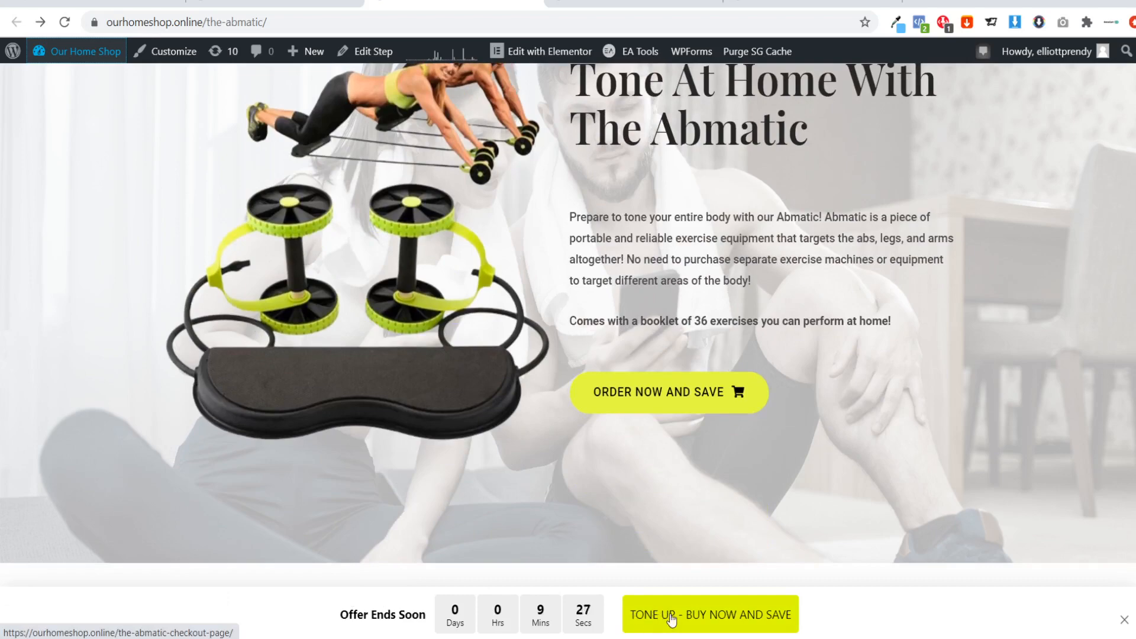
{"action": "scroll", "coordinate": [741, 488], "scroll_direction": "down", "scroll_amount": 1}
{"action": "scroll", "coordinate": [742, 489], "scroll_direction": "down", "scroll_amount": 12}
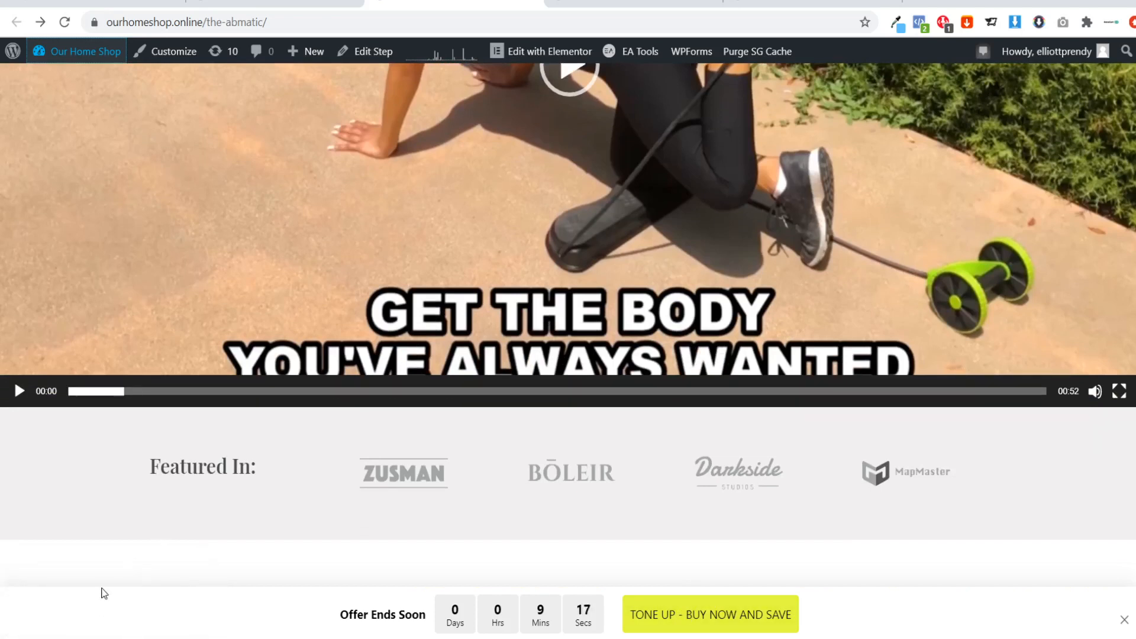
{"action": "scroll", "coordinate": [135, 592], "scroll_direction": "down", "scroll_amount": 7}
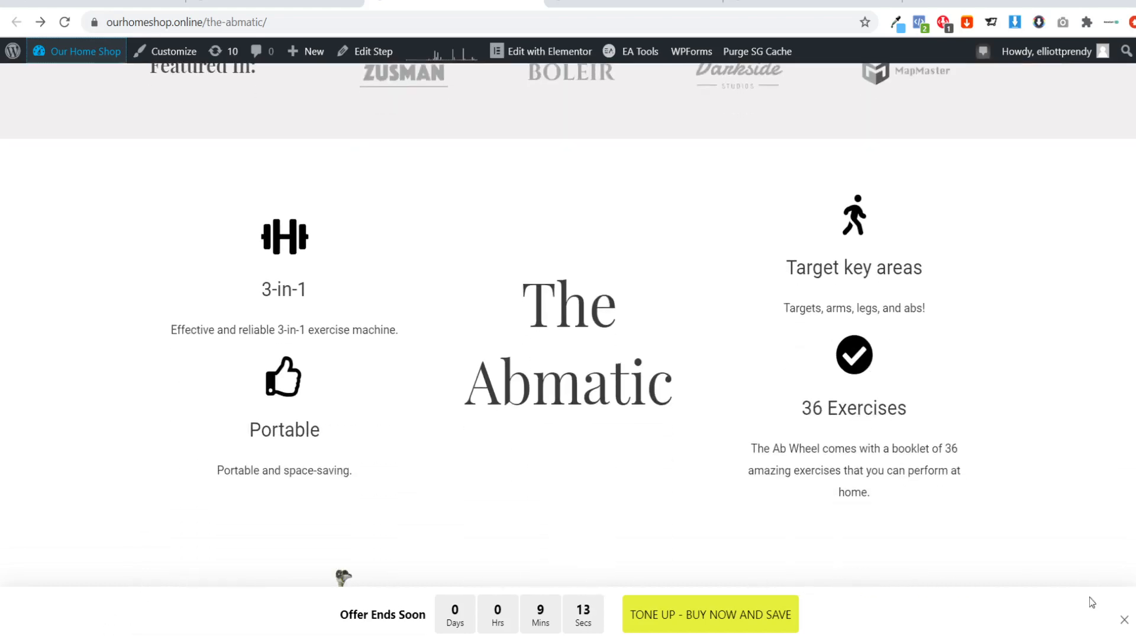
Dismiss the countdown bar and the conversions popup on the Abmatic page, and reload the page from its beginning.
{"action": "left_click", "coordinate": [1124, 619]}
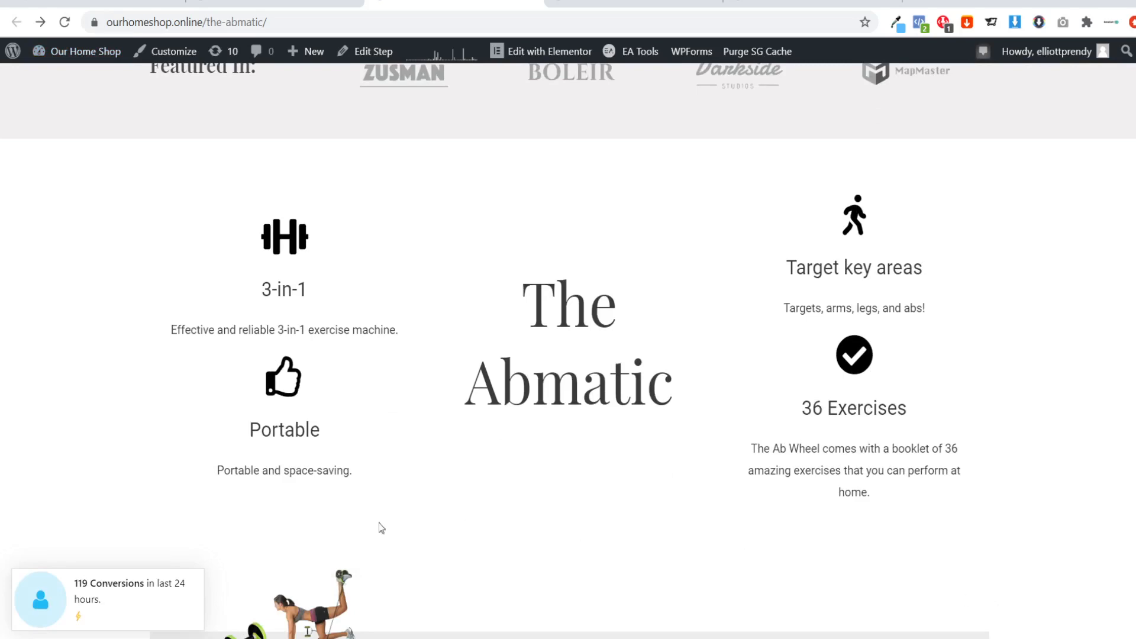
{"action": "left_click", "coordinate": [200, 573]}
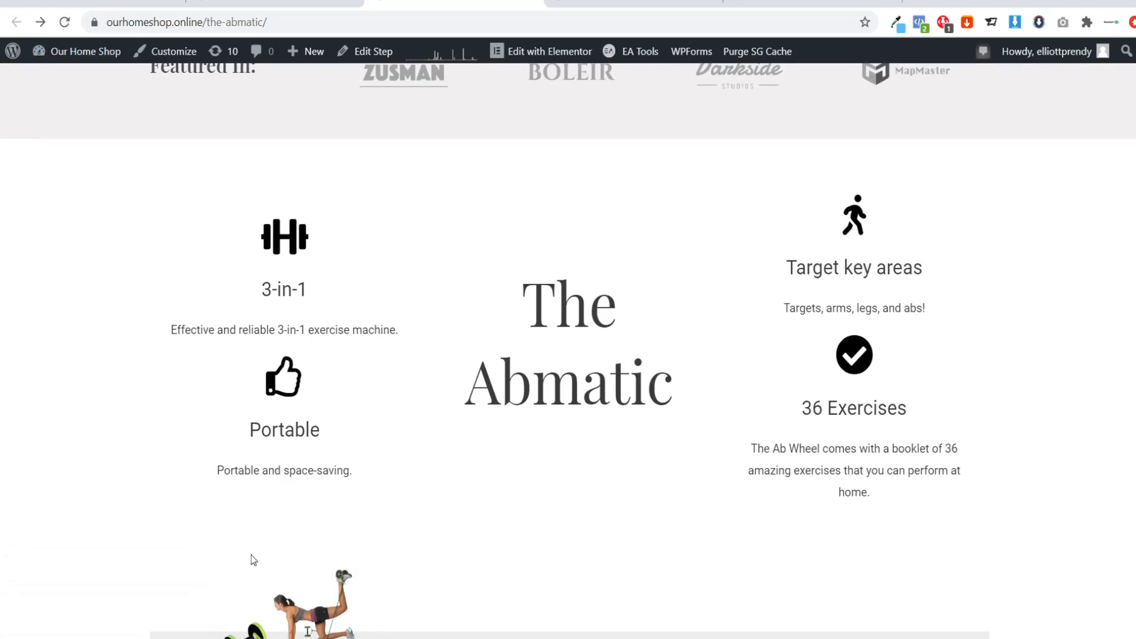
{"action": "scroll", "coordinate": [465, 503], "scroll_direction": "up", "scroll_amount": 20}
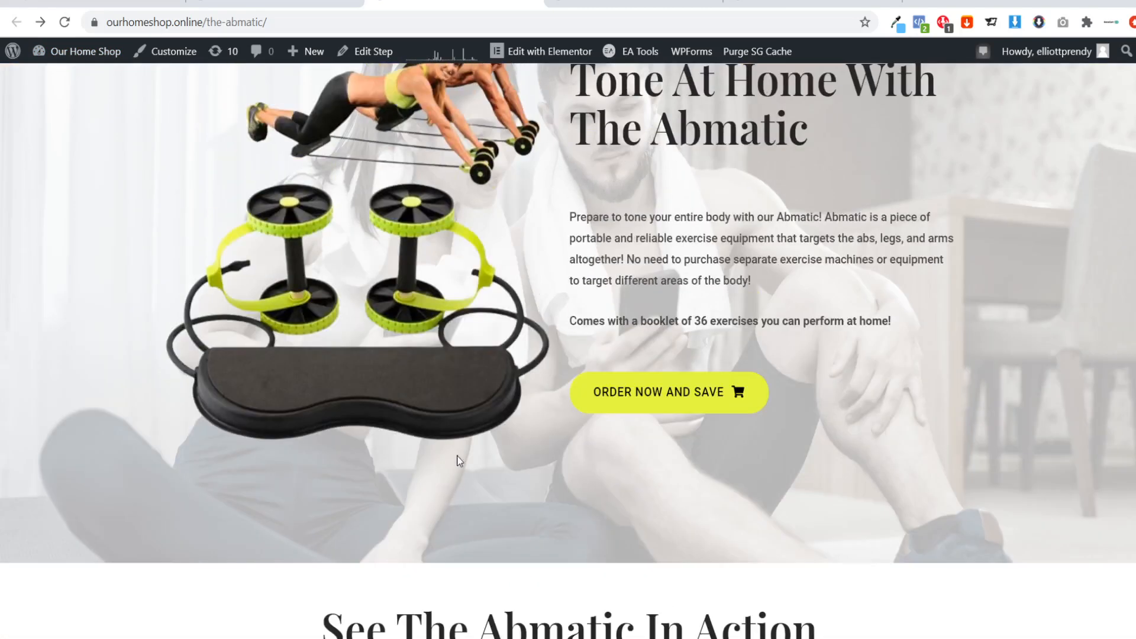
{"action": "scroll", "coordinate": [458, 460], "scroll_direction": "up", "scroll_amount": 3}
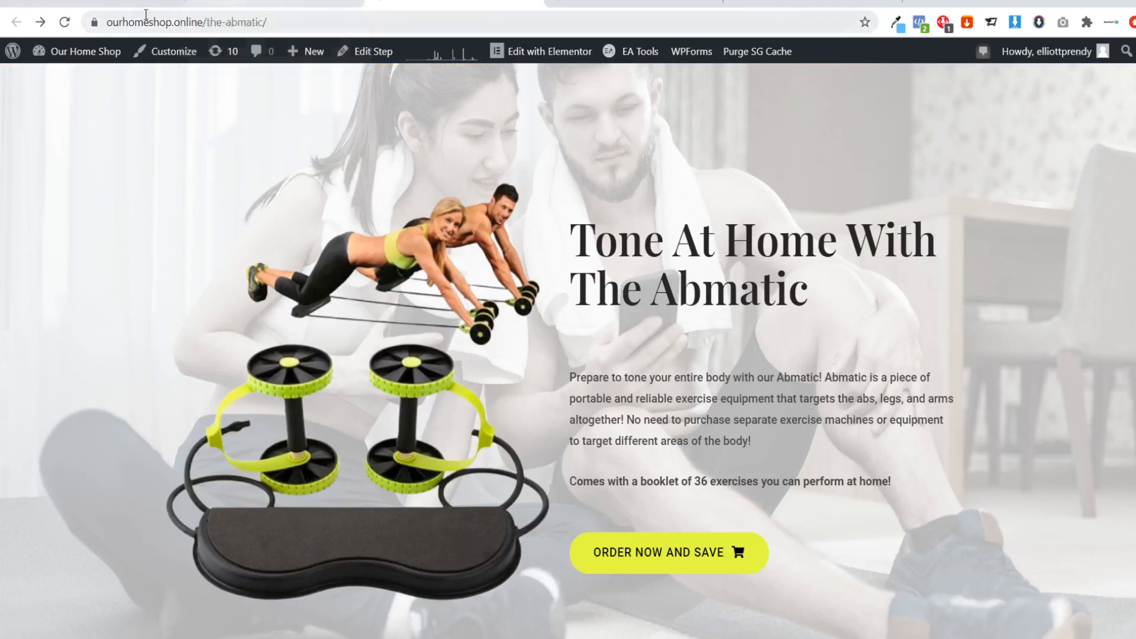
{"action": "left_click", "coordinate": [66, 23]}
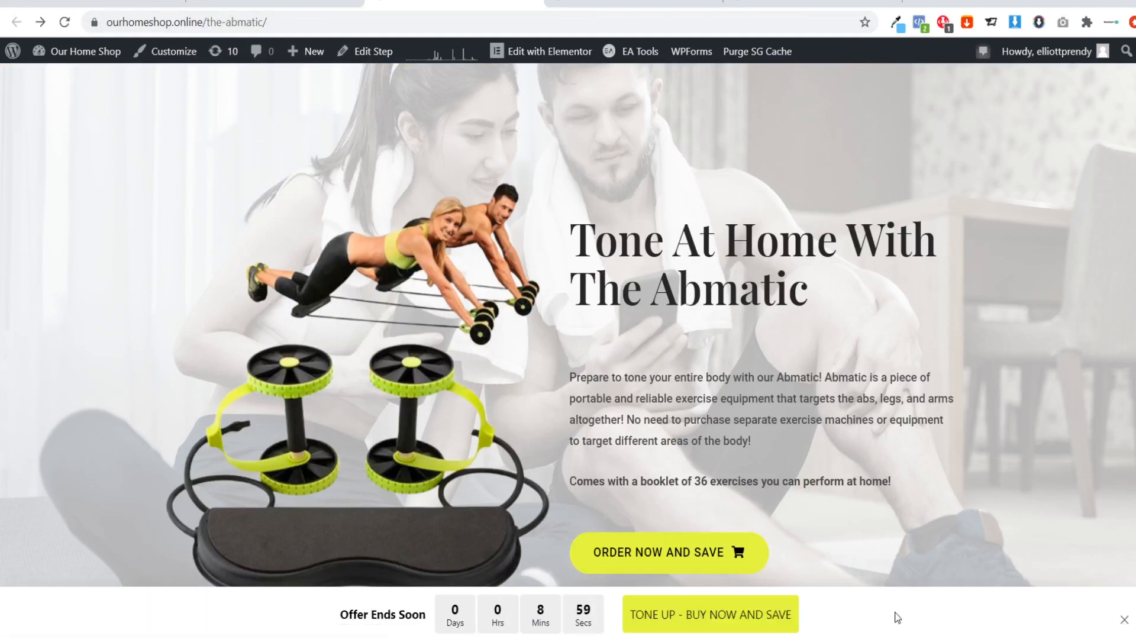
Return to the new WPfomify notification and title it "Buy Now Countdown - Abmatic".
{"action": "key", "text": "ctrl+Page_Up"}
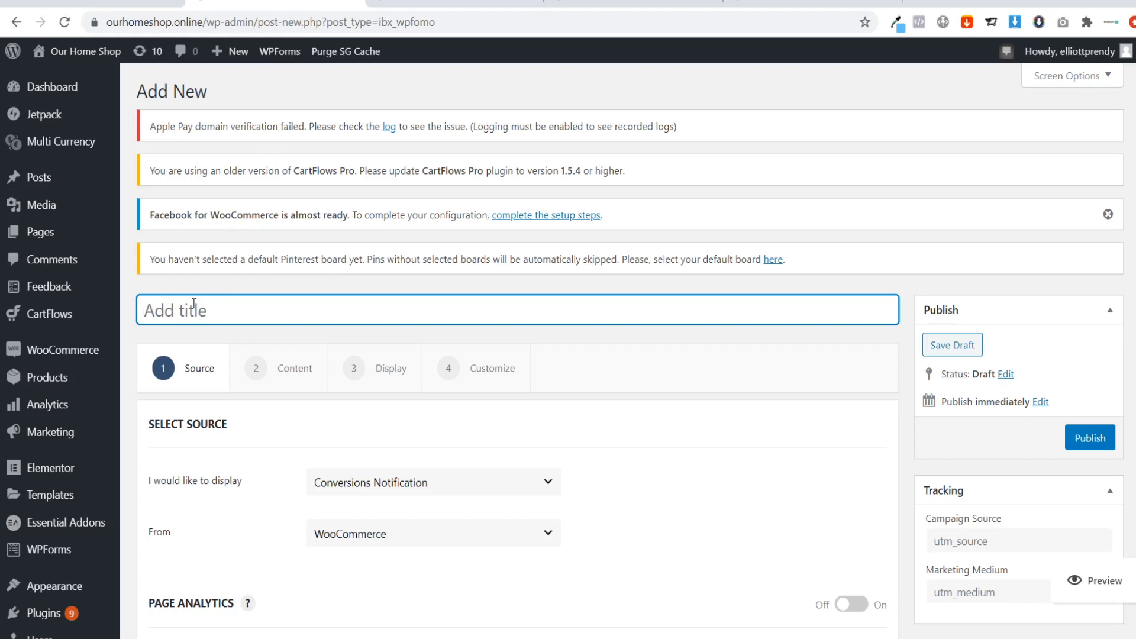
{"action": "type", "text": "C"}
{"action": "key", "text": "BackSpace"}
{"action": "type", "text": "Buy Now Countdown"}
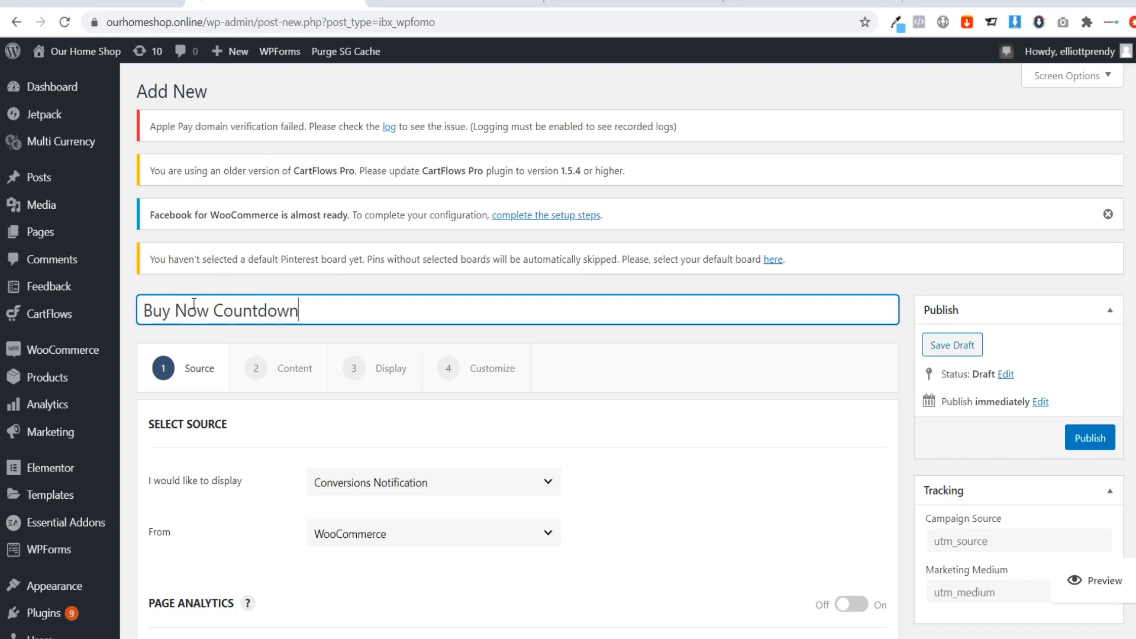
{"action": "type", "text": " -"}
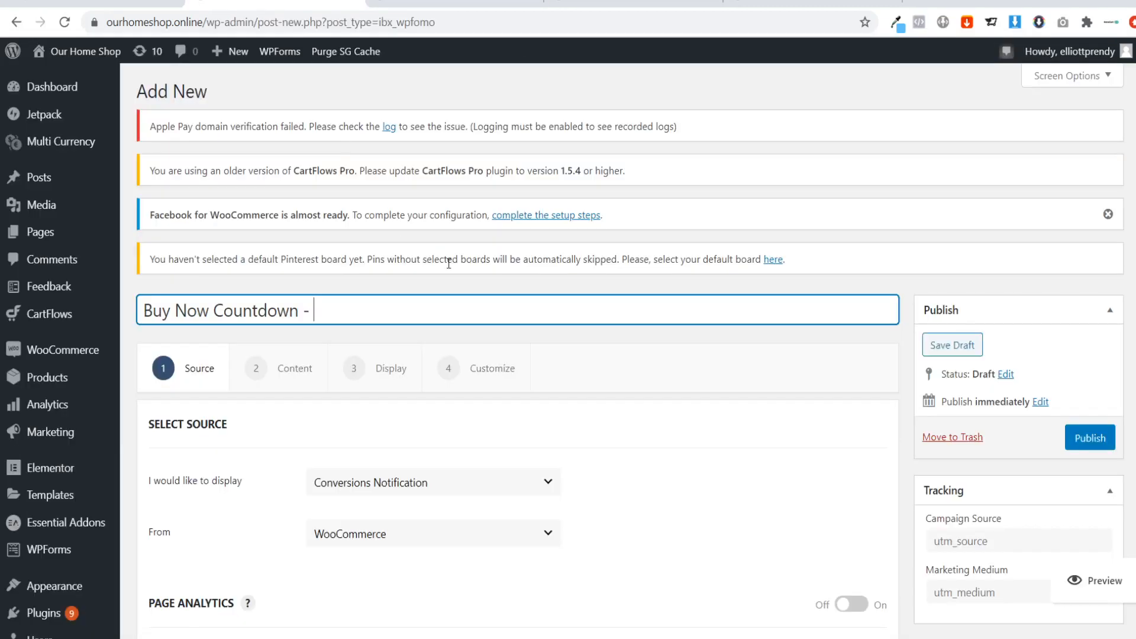
{"action": "type", "text": "Abmatic"}
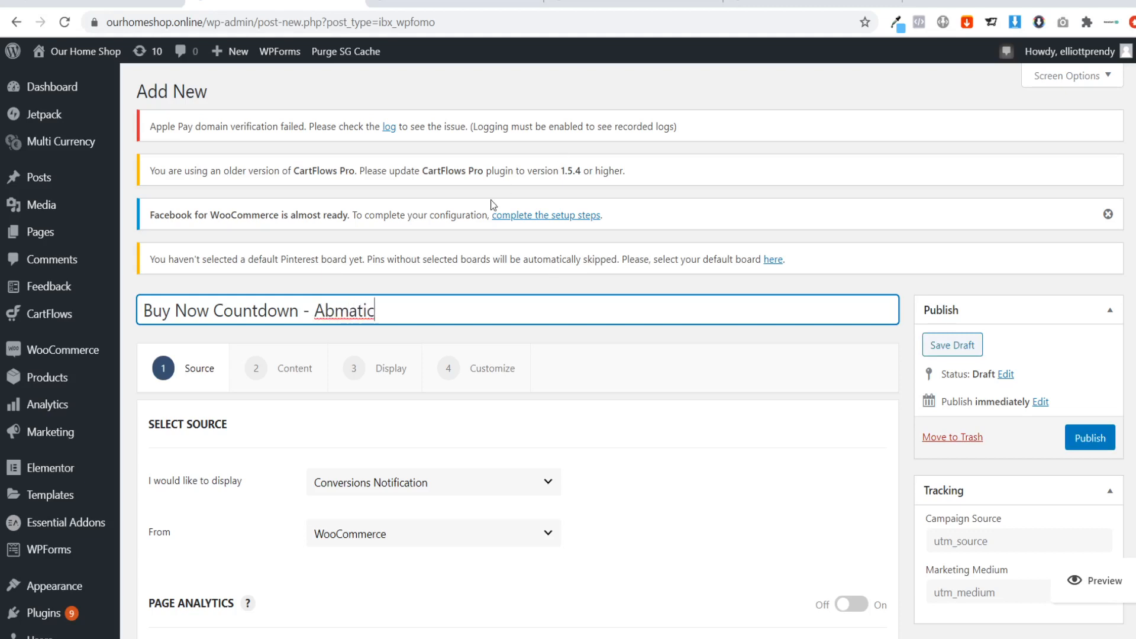
Check the notification types shown on the Abmatic page and set the new notification's display type to Notification Bar.
{"action": "scroll", "coordinate": [363, 491], "scroll_direction": "down", "scroll_amount": 1}
{"action": "left_click", "coordinate": [383, 412]}
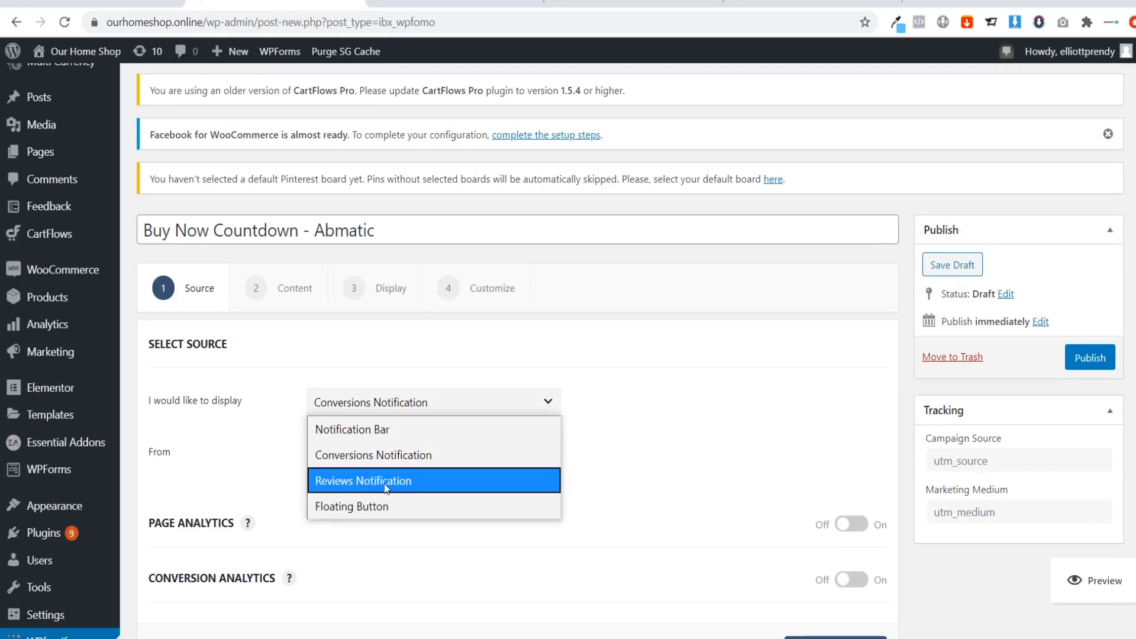
{"action": "left_click", "coordinate": [432, 2]}
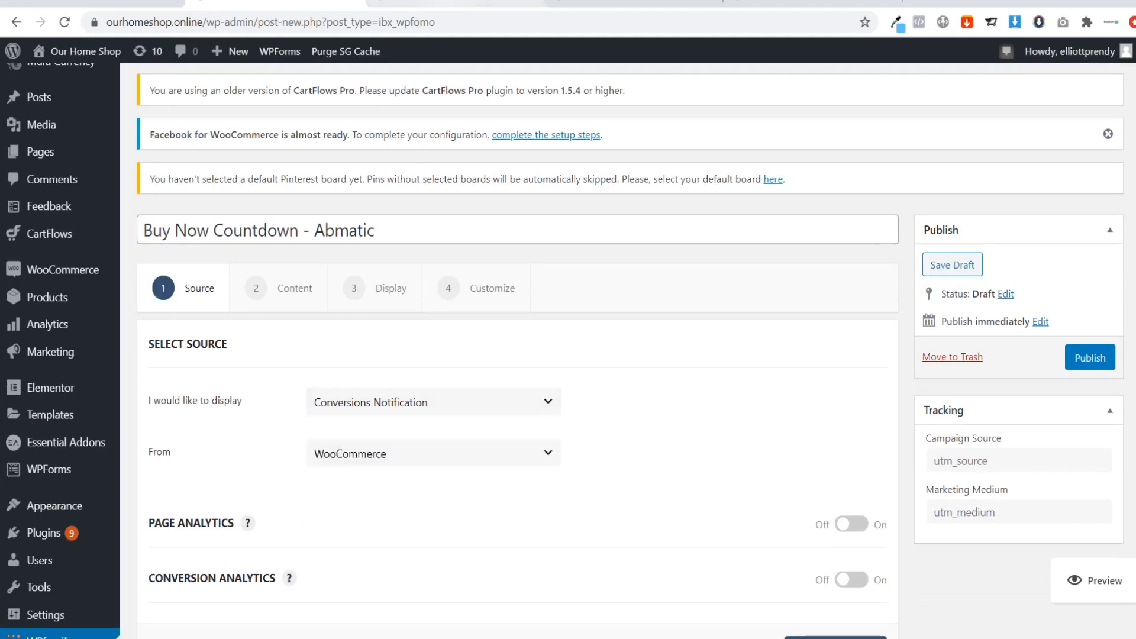
{"action": "scroll", "coordinate": [687, 593], "scroll_direction": "down", "scroll_amount": 4}
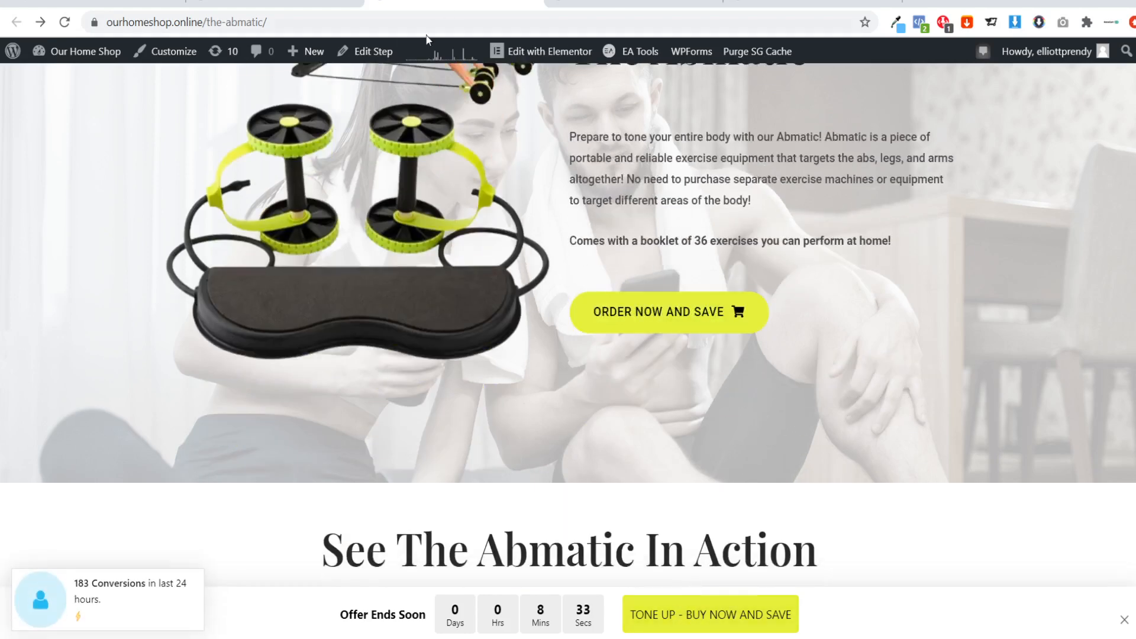
{"action": "left_click", "coordinate": [284, 3]}
{"action": "left_click", "coordinate": [380, 409]}
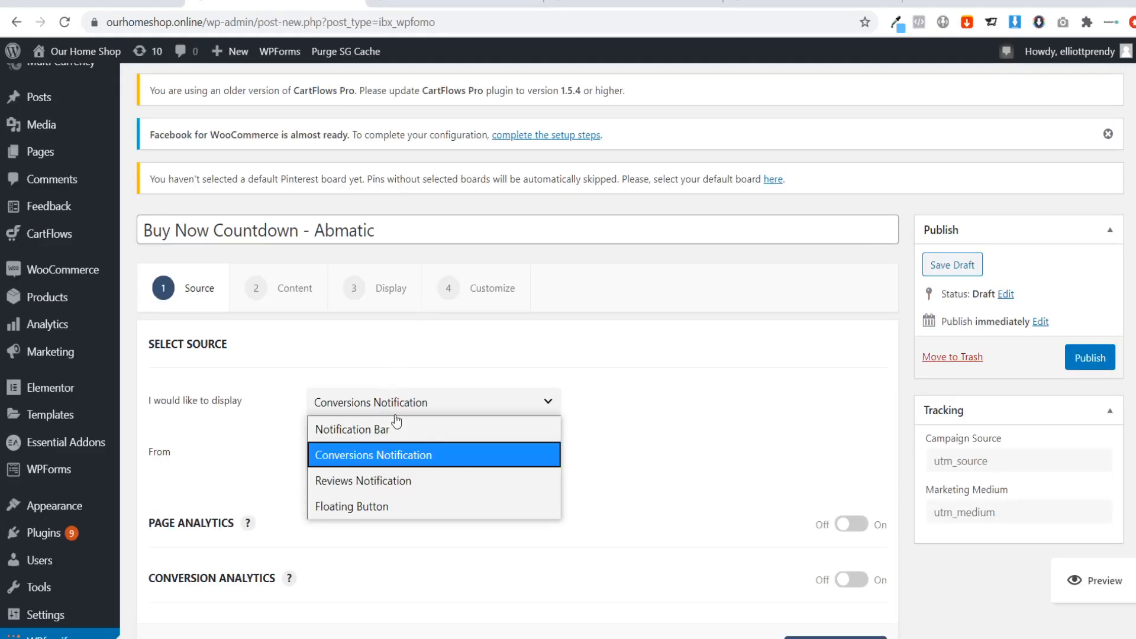
{"action": "left_click", "coordinate": [399, 430]}
{"action": "scroll", "coordinate": [401, 449], "scroll_direction": "down", "scroll_amount": 1}
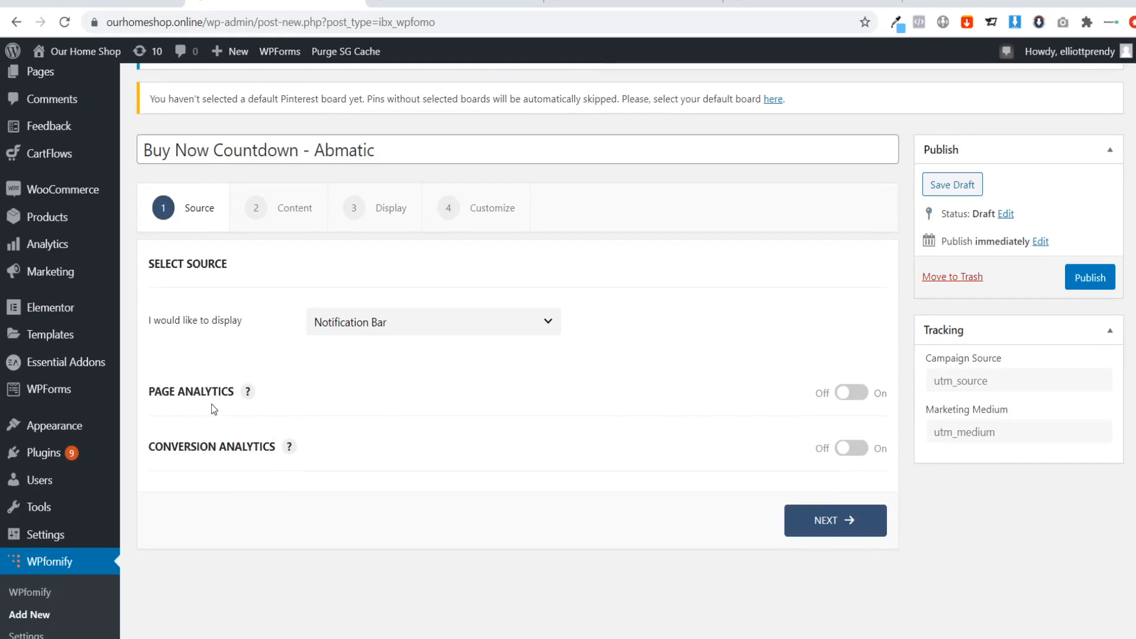
Preview the Page Analytics options, leave them off, and check the existing countdown bar on the Abmatic page.
{"action": "left_click", "coordinate": [843, 395]}
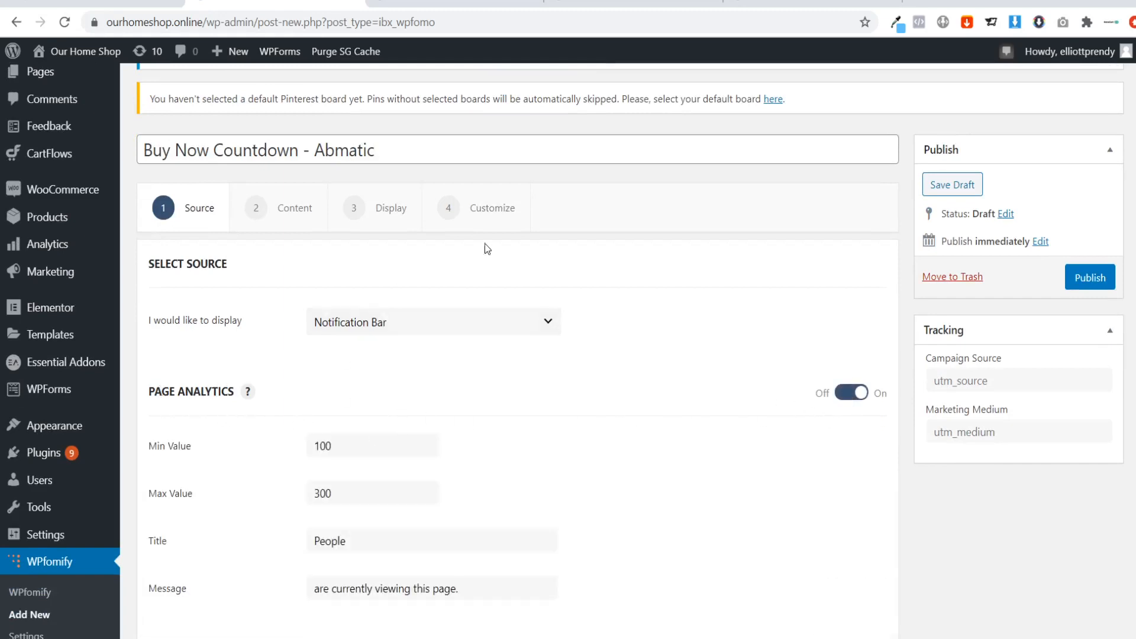
{"action": "left_click", "coordinate": [852, 393]}
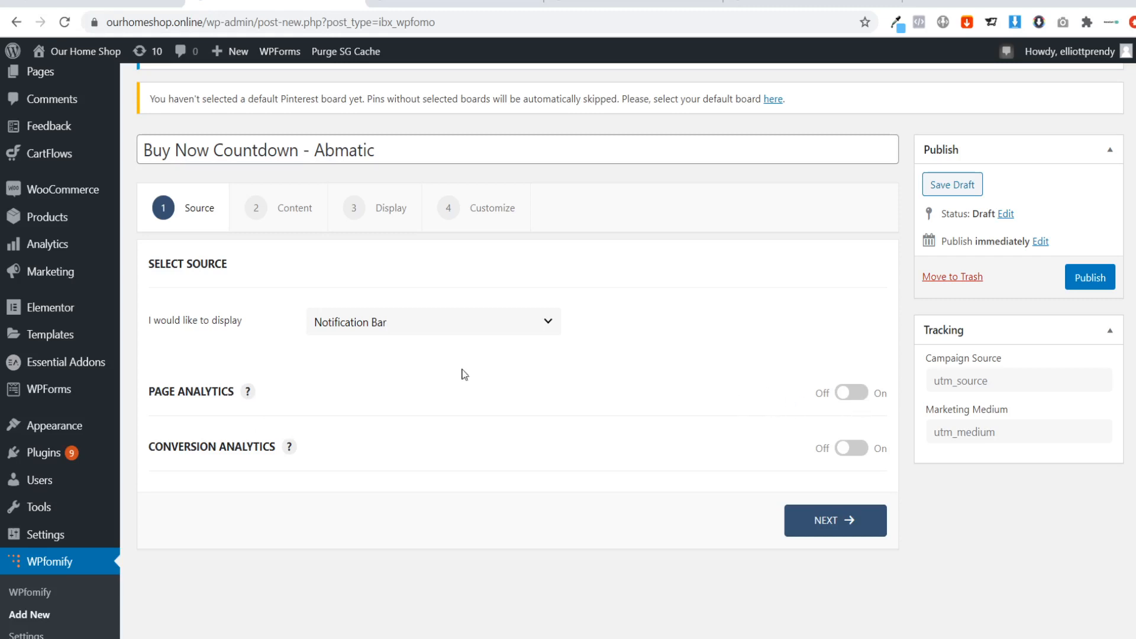
{"action": "left_click", "coordinate": [433, 3]}
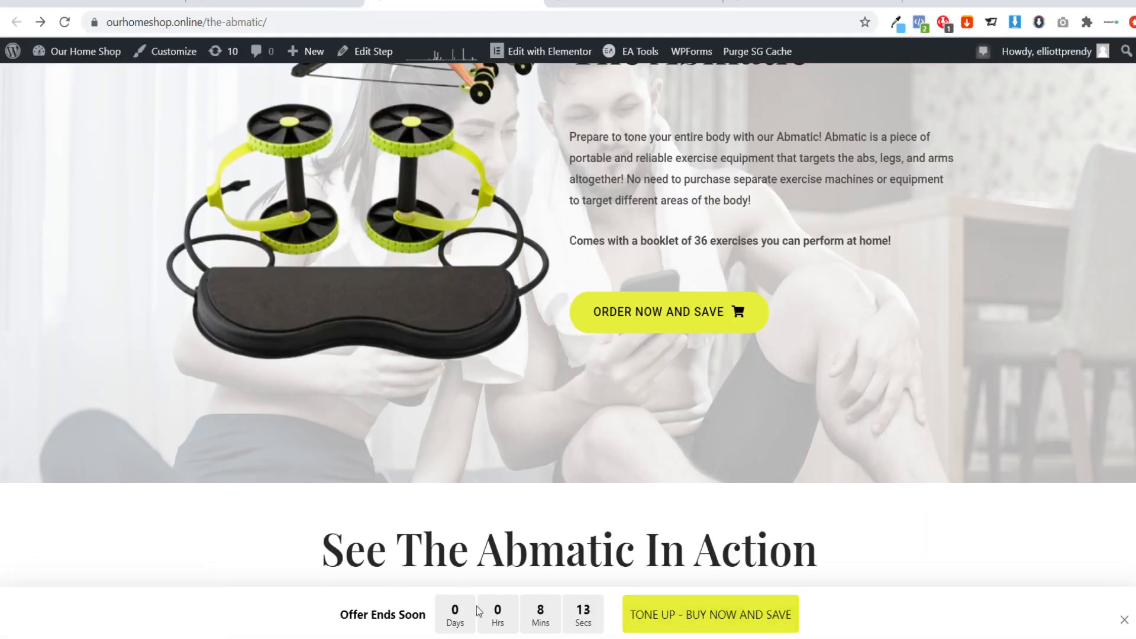
{"action": "left_click", "coordinate": [273, 3]}
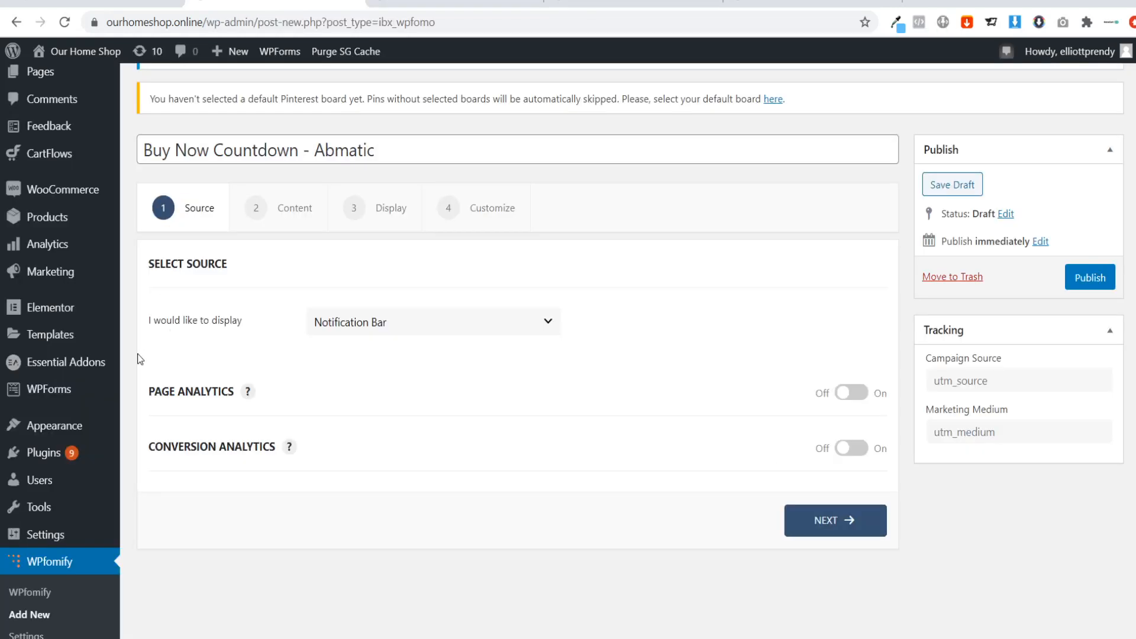
Proceed to the notification's content settings and compare them with the button in the Abmatic page's countdown bar.
{"action": "left_click", "coordinate": [818, 535]}
{"action": "scroll", "coordinate": [308, 427], "scroll_direction": "down", "scroll_amount": 3}
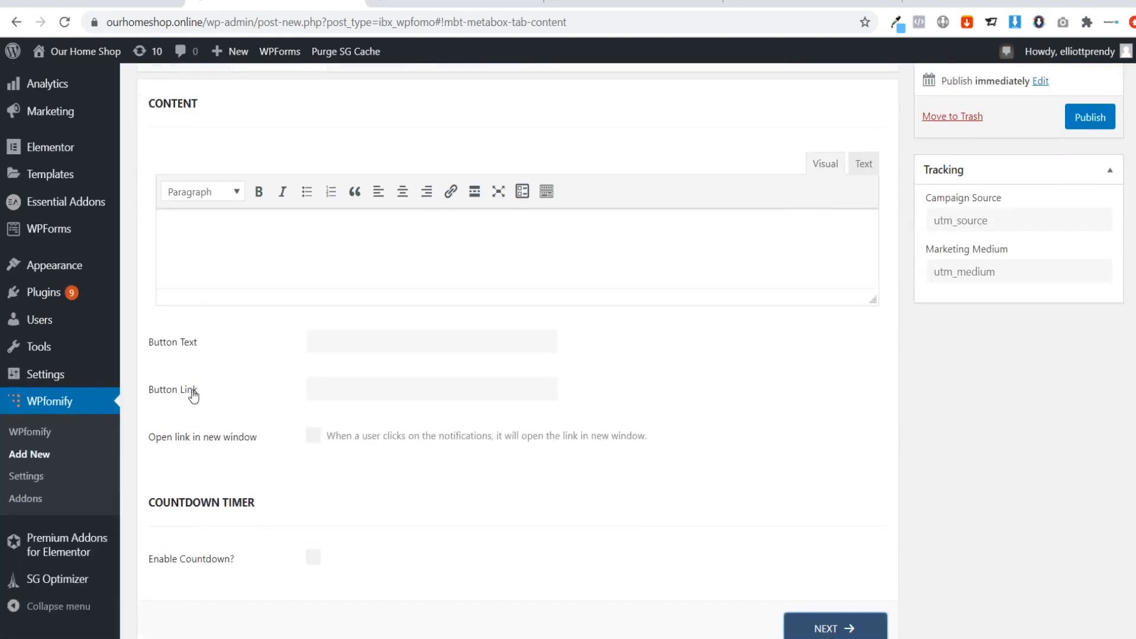
{"action": "left_click", "coordinate": [461, 6]}
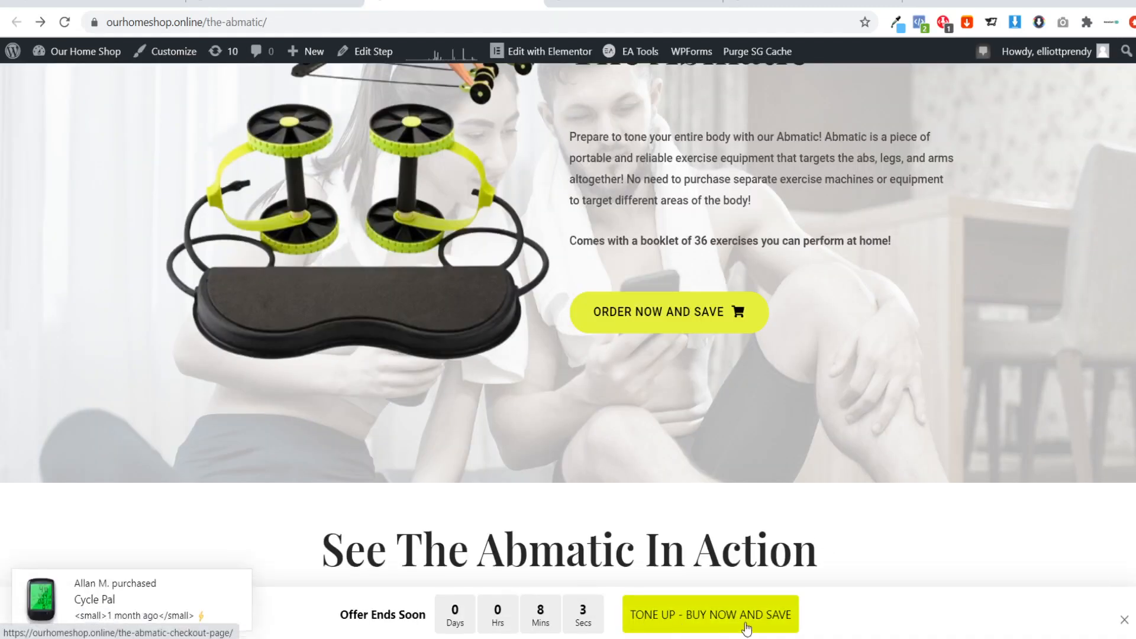
{"action": "scroll", "coordinate": [604, 387], "scroll_direction": "up", "scroll_amount": 4}
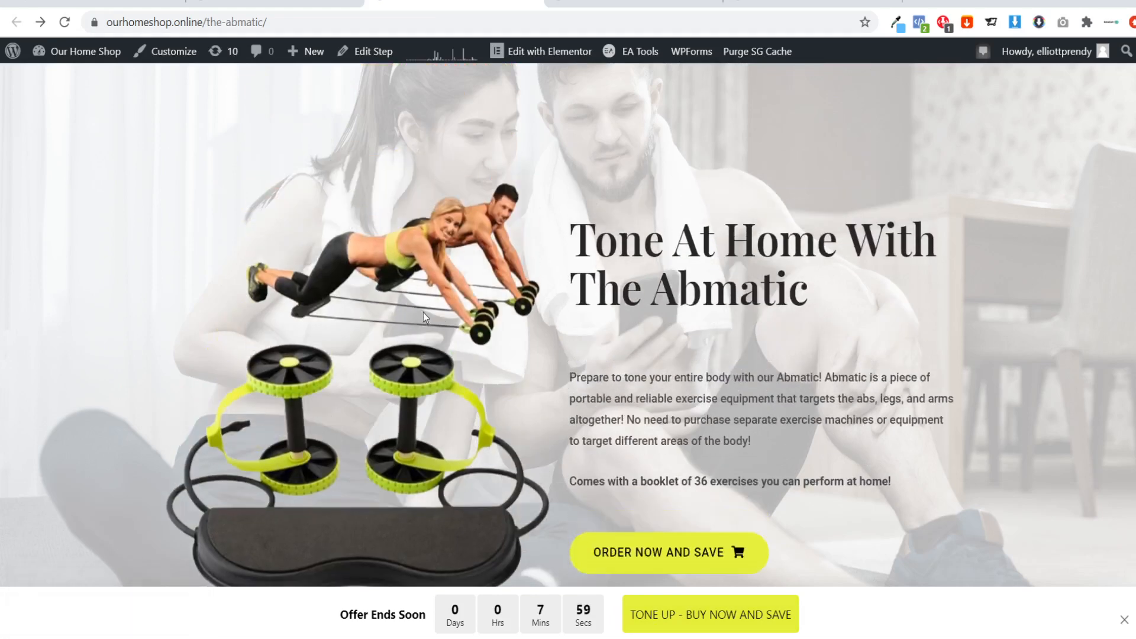
{"action": "scroll", "coordinate": [424, 316], "scroll_direction": "down", "scroll_amount": 1}
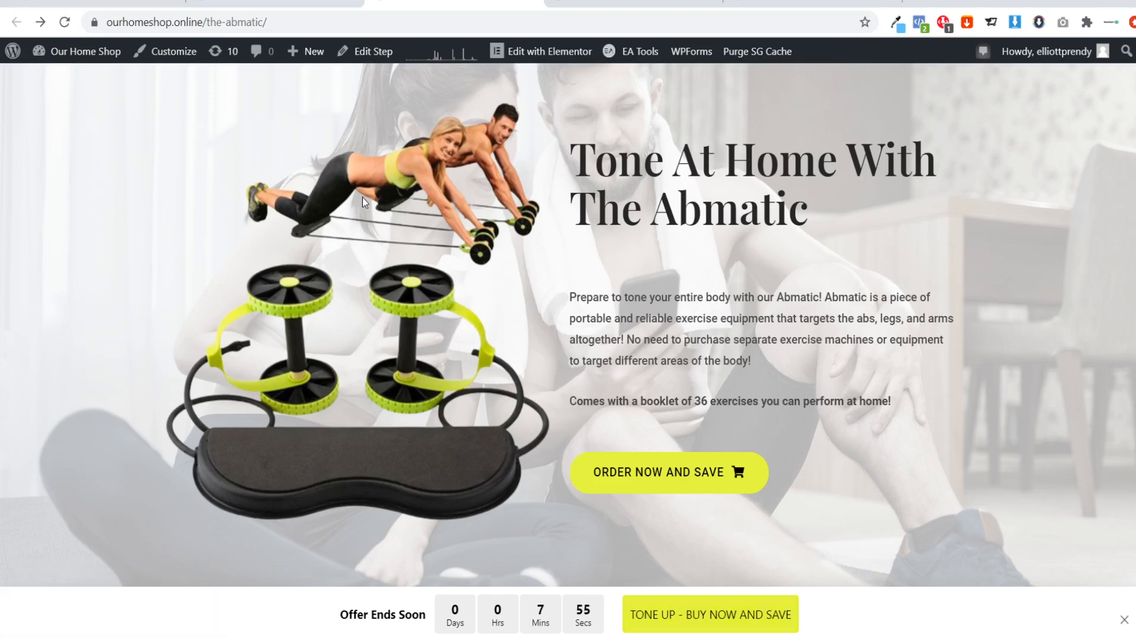
Set the notification bar's button text to "TONE UP - BUY NOW AND SAVE".
{"action": "left_click", "coordinate": [275, 4]}
{"action": "left_click", "coordinate": [335, 337]}
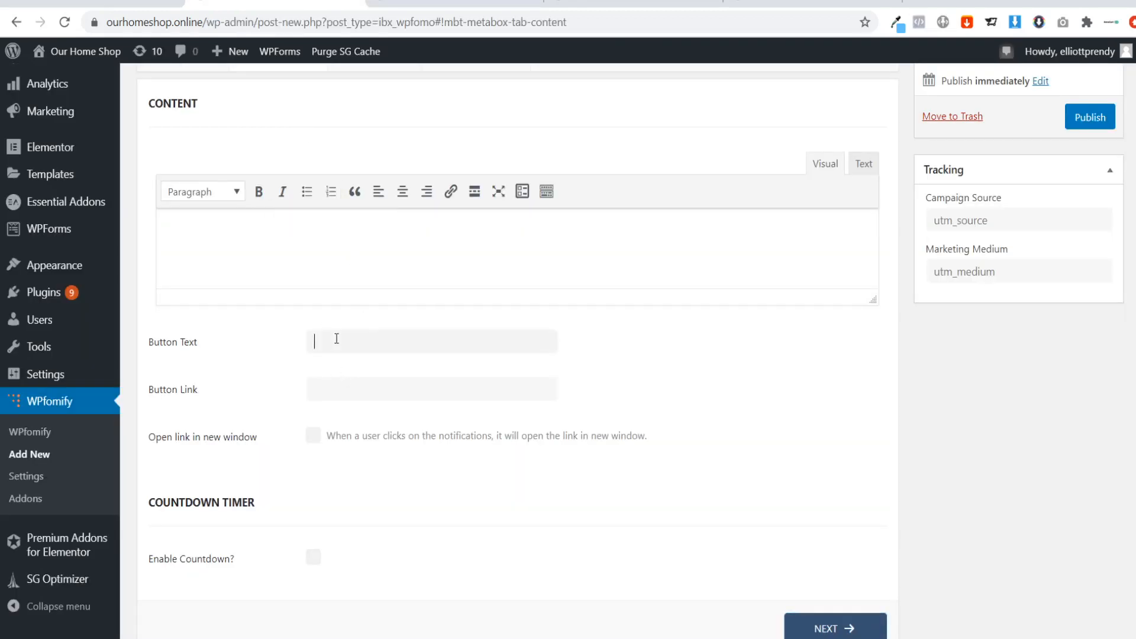
{"action": "type", "text": "TONE"}
{"action": "type", "text": "UP -  BUY NOW AND SAVE"}
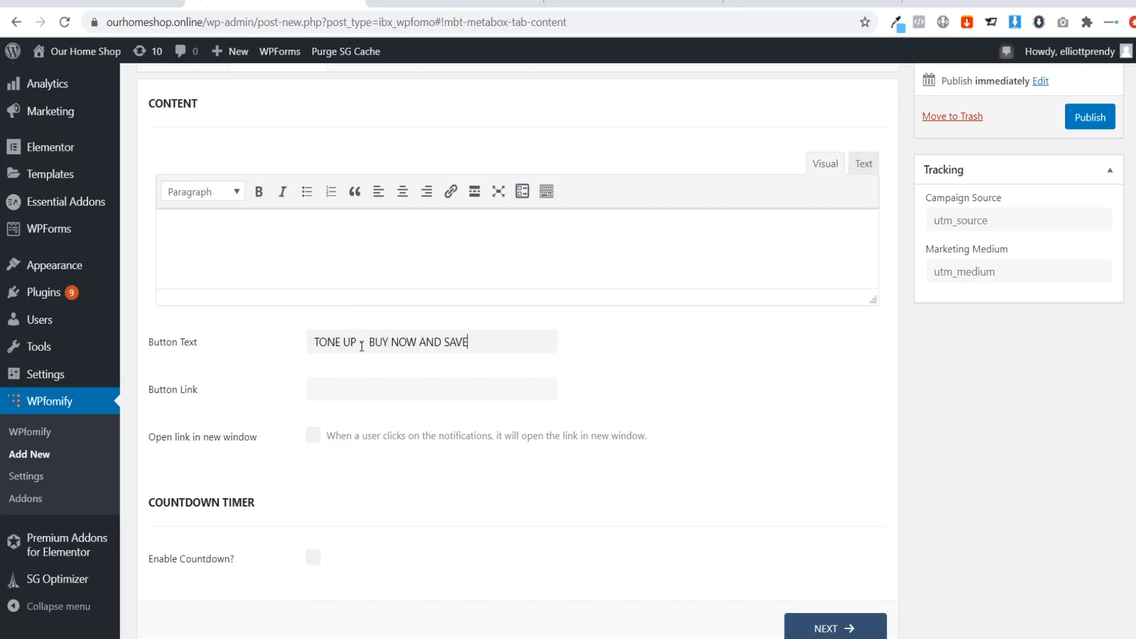
{"action": "key", "text": "BackSpace"}
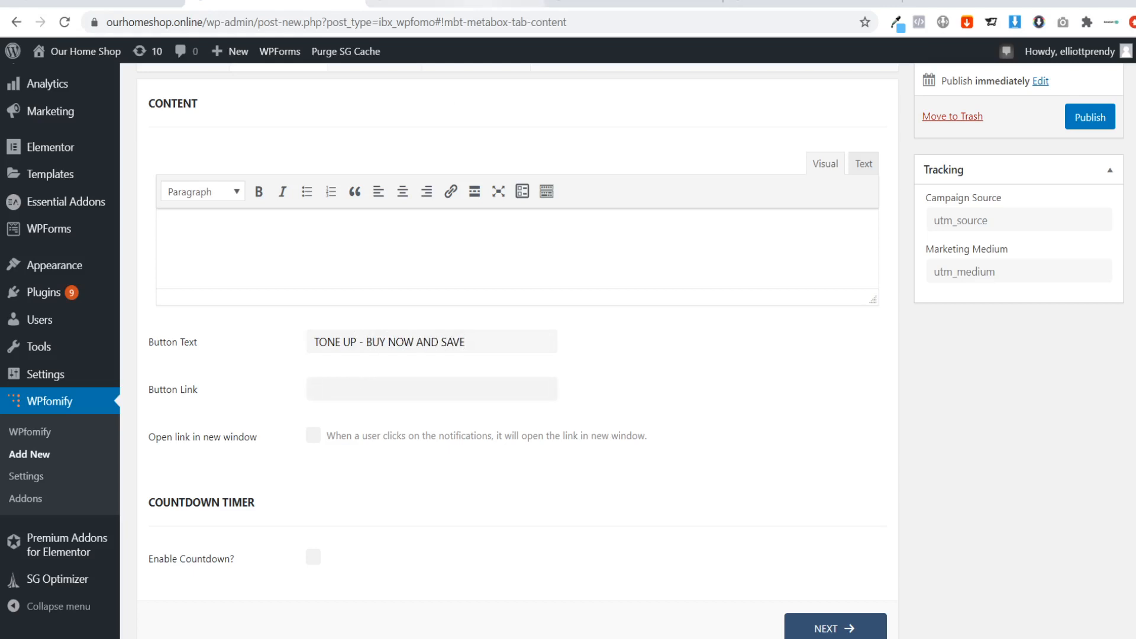
Copy the address of the Abmatic checkout page (ourhomeshop.online/the-abmatic-checkout-page/) and set it as the notification's button link.
{"action": "left_click", "coordinate": [454, 3]}
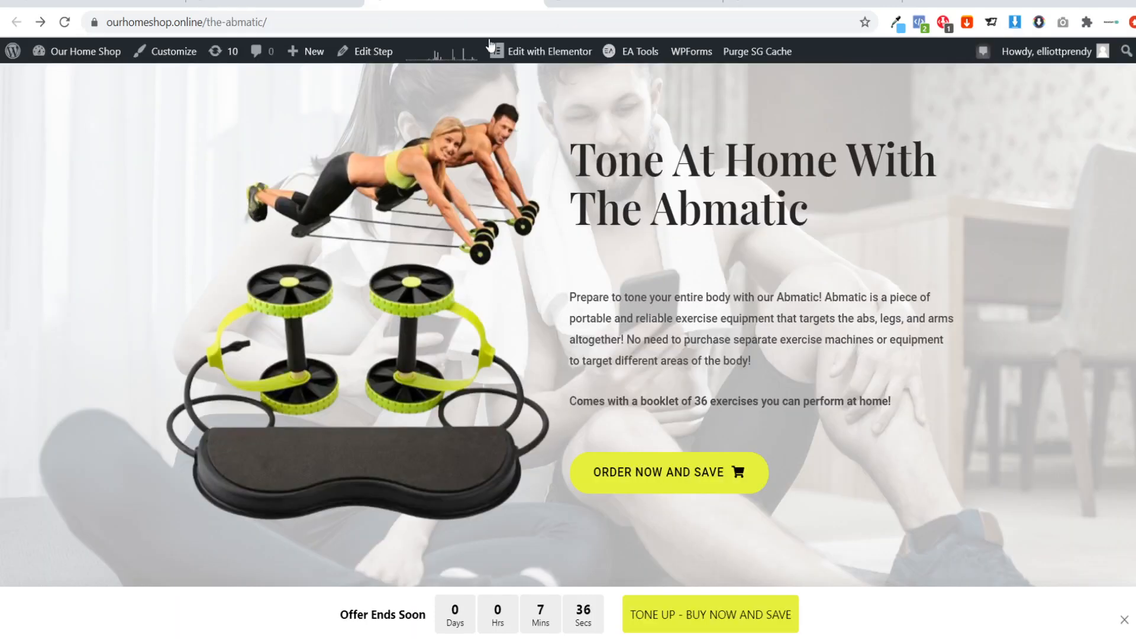
{"action": "left_click", "coordinate": [731, 619]}
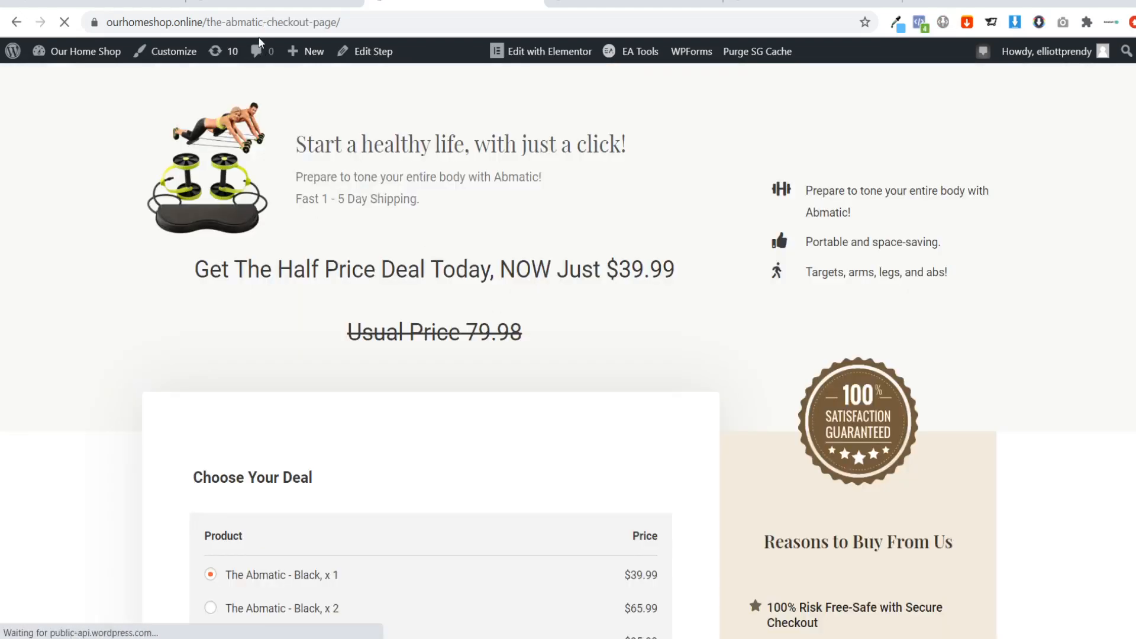
{"action": "left_click", "coordinate": [258, 30]}
{"action": "key", "text": "ctrl+c"}
{"action": "left_click", "coordinate": [260, 2]}
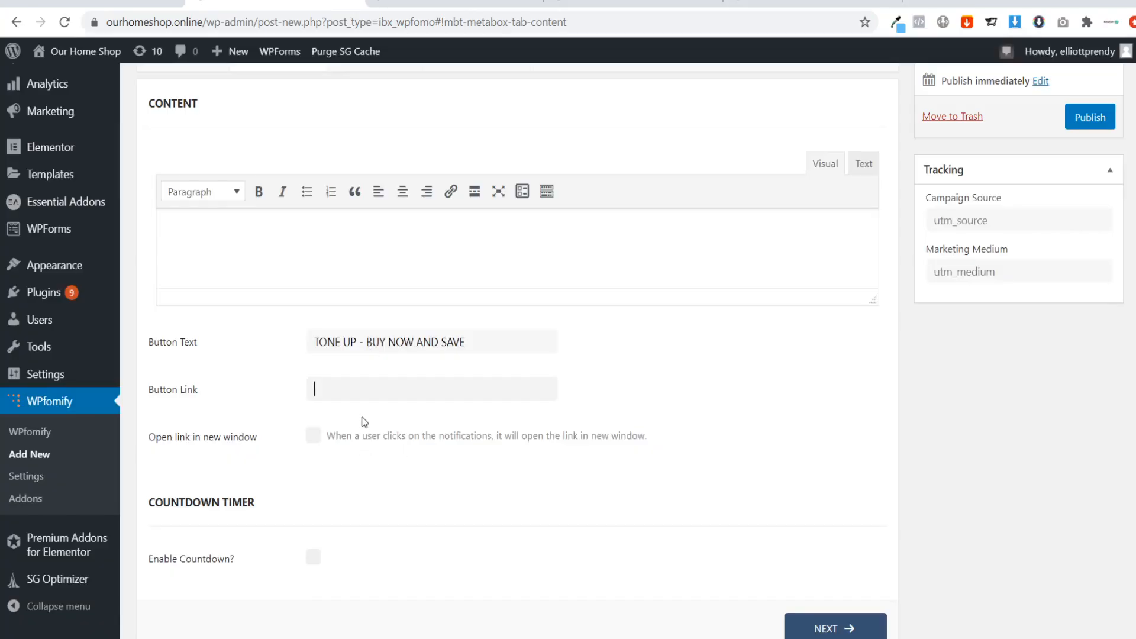
{"action": "left_click", "coordinate": [356, 394]}
{"action": "key", "text": "ctrl+v"}
Enable the countdown timer for the notification bar, without opening the button link in a new window.
{"action": "scroll", "coordinate": [268, 388], "scroll_direction": "down", "scroll_amount": 1}
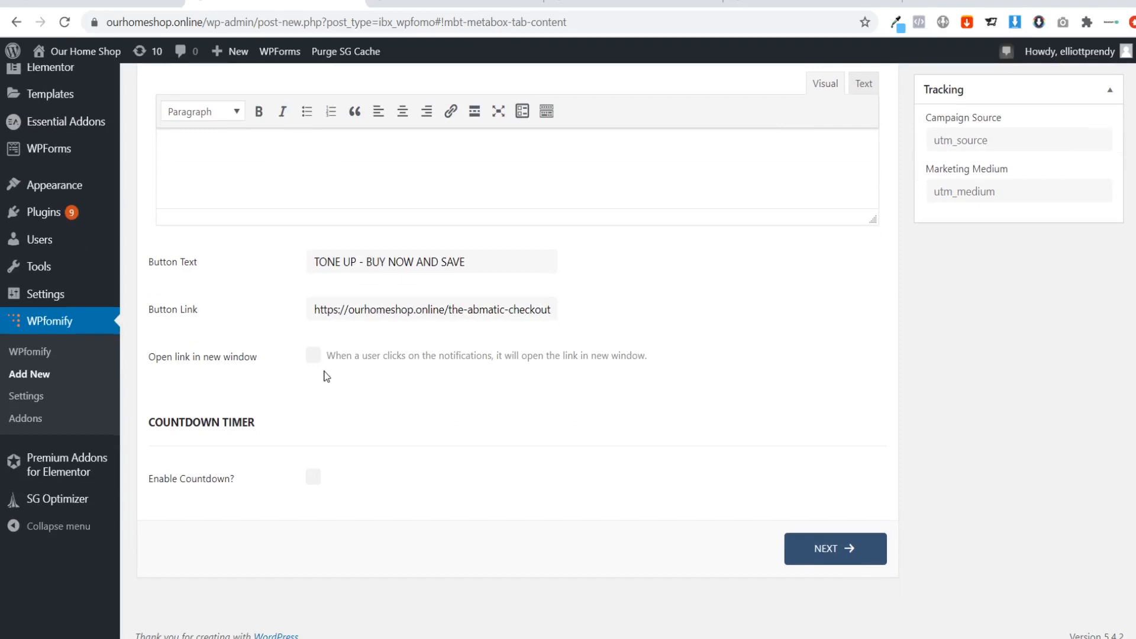
{"action": "scroll", "coordinate": [324, 372], "scroll_direction": "down", "scroll_amount": 1}
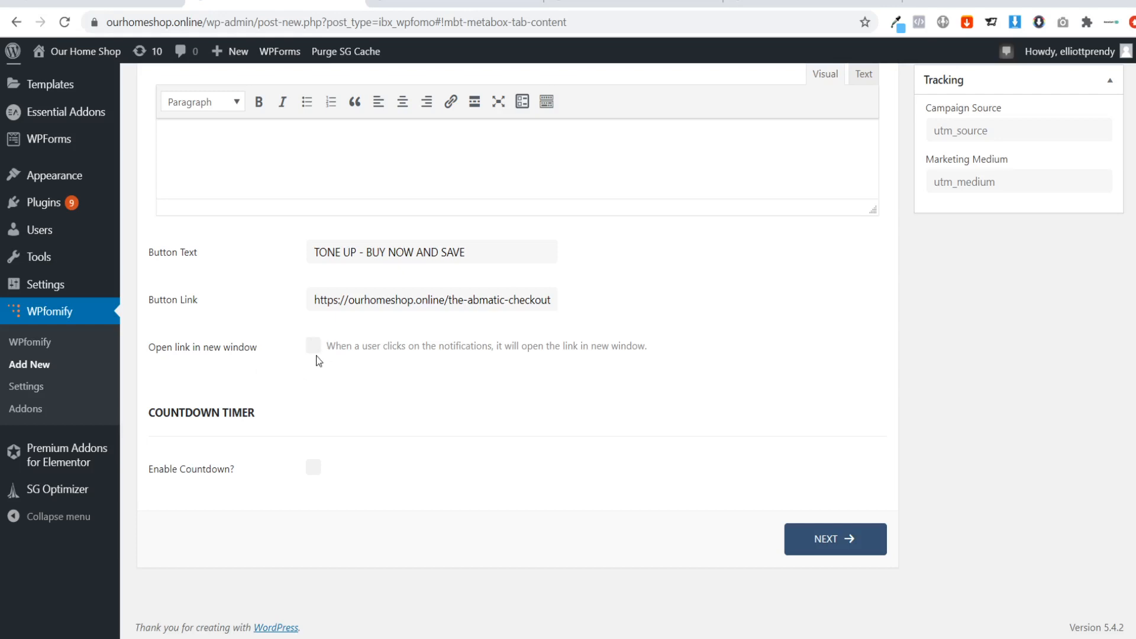
{"action": "left_click", "coordinate": [313, 466]}
{"action": "scroll", "coordinate": [425, 388], "scroll_direction": "down", "scroll_amount": 3}
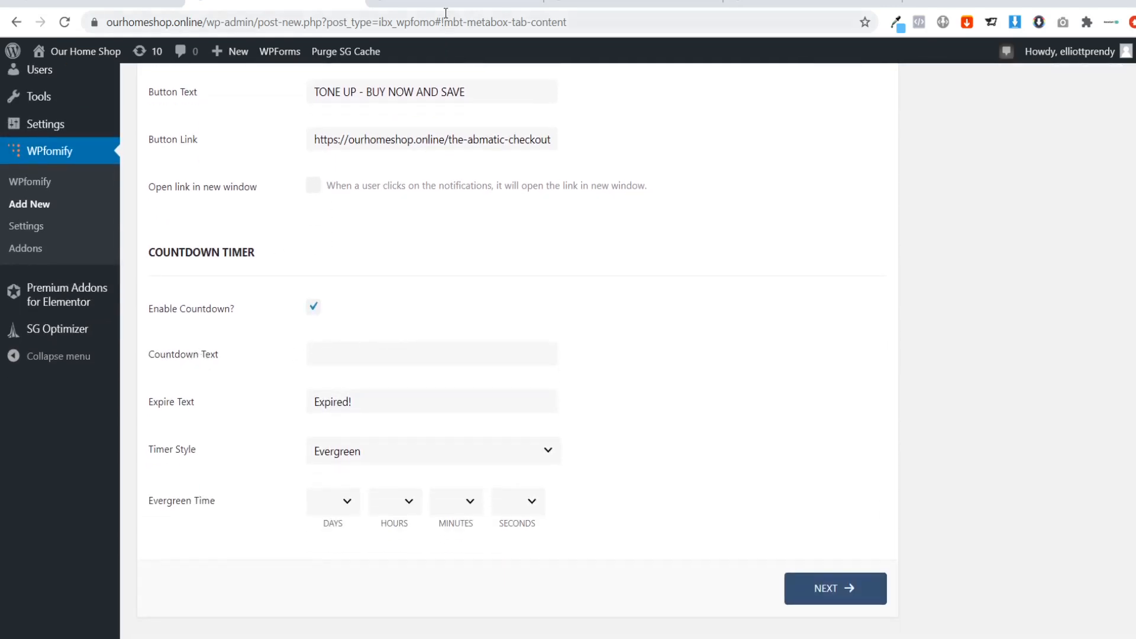
Check the bar's wording on the Abmatic sales page and set the countdown text to "Offer Ends Soon".
{"action": "left_click", "coordinate": [413, 3]}
{"action": "left_click", "coordinate": [16, 23]}
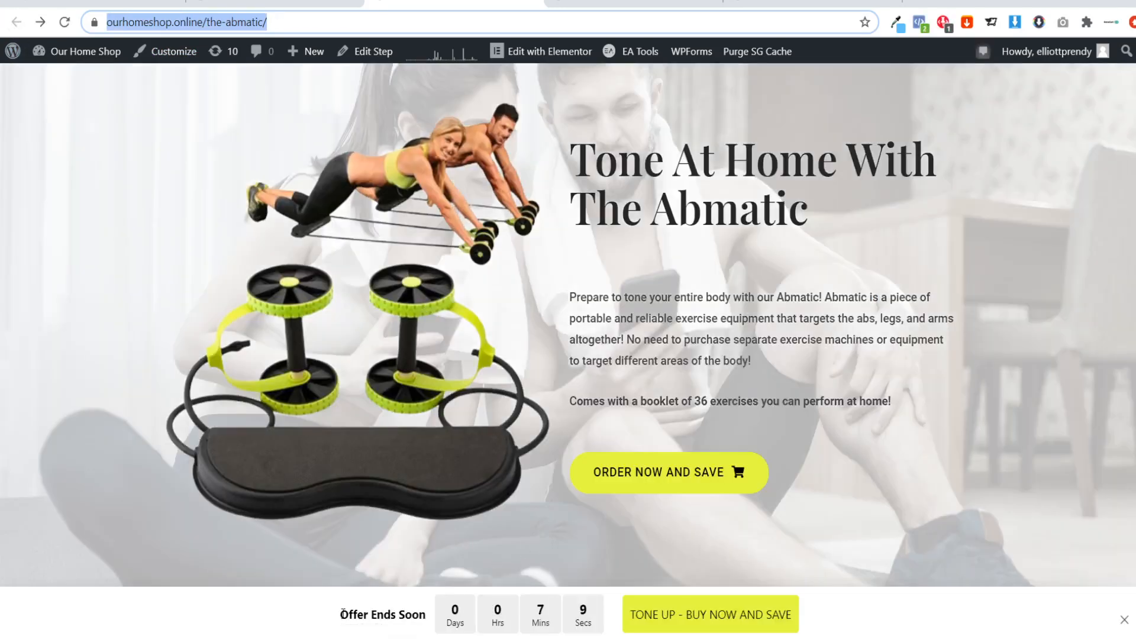
{"action": "left_click_drag", "start_coordinate": [340, 614], "coordinate": [424, 616]}
{"action": "left_click", "coordinate": [425, 618]}
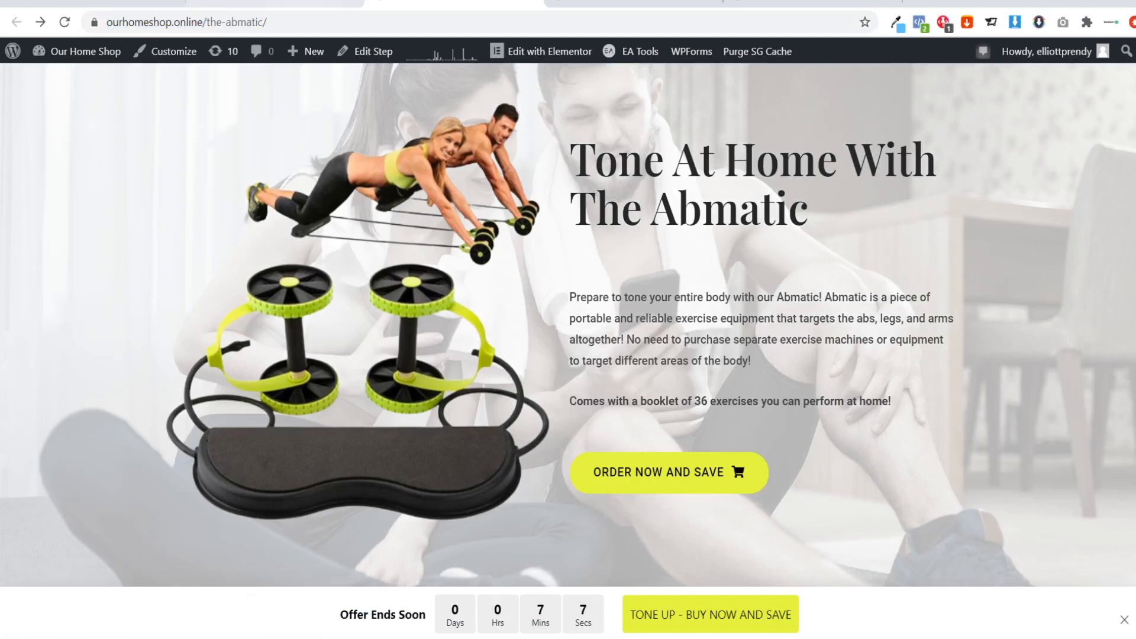
{"action": "left_click", "coordinate": [292, 3]}
{"action": "left_click", "coordinate": [366, 355]}
{"action": "type", "text": "O"}
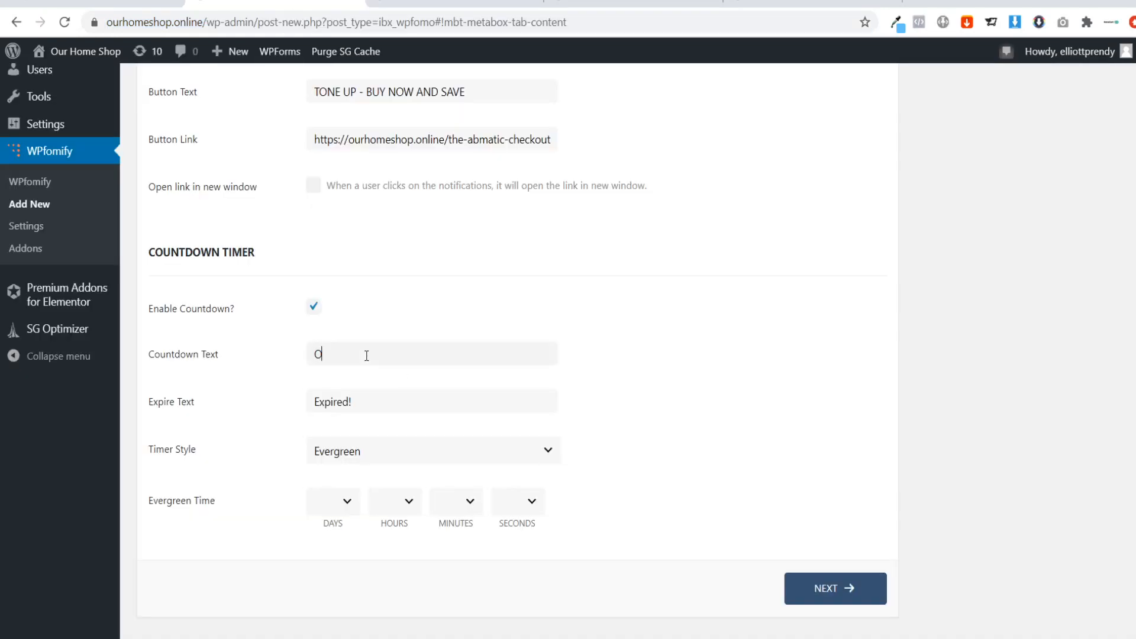
{"action": "type", "text": "ffer Ends Soon"}
Change the countdown's expire text to "This Offer Has Expired!".
{"action": "left_click_drag", "start_coordinate": [398, 395], "coordinate": [286, 388]}
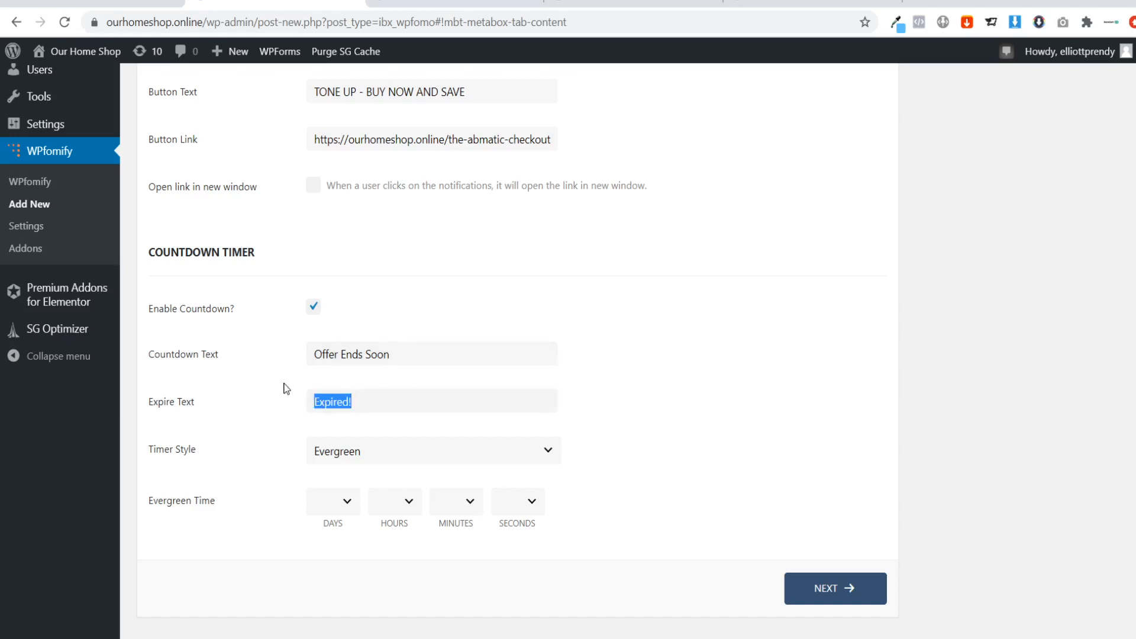
{"action": "type", "text": "This Offer Has"}
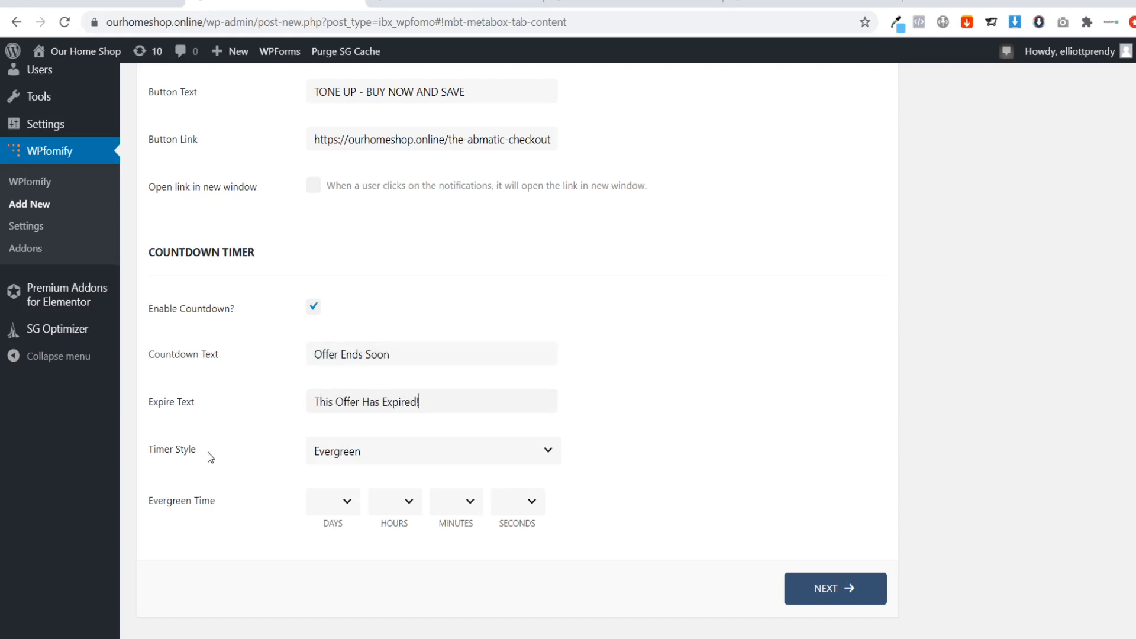
Compare the time fields offered by the Evergreen and Fixed timer styles, ending on Evergreen.
{"action": "left_click", "coordinate": [335, 456]}
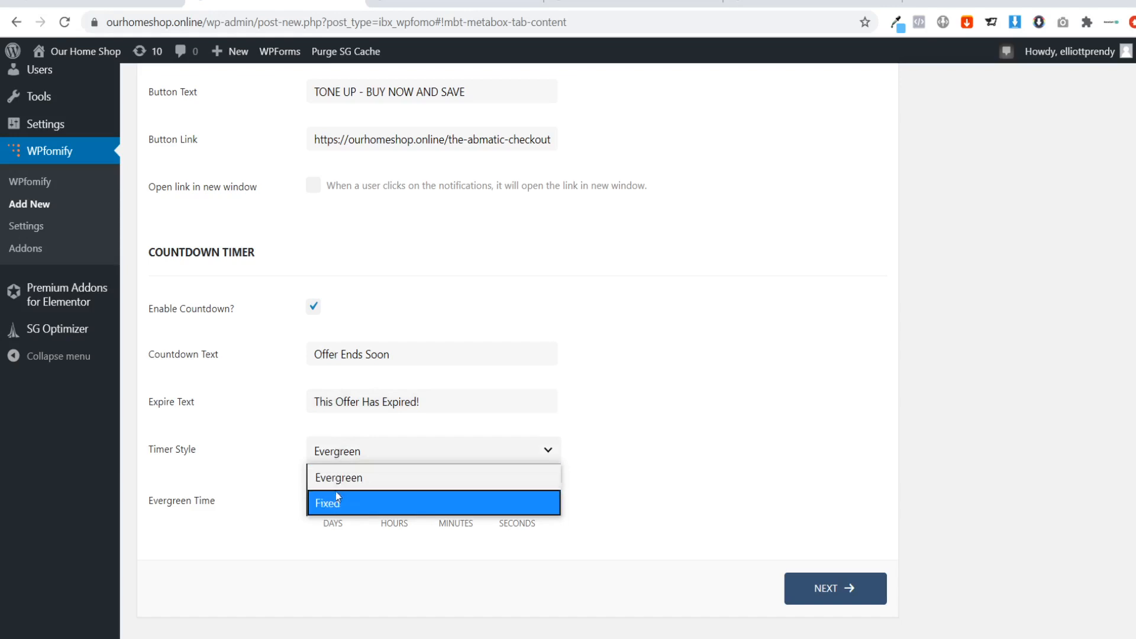
{"action": "left_click", "coordinate": [332, 477]}
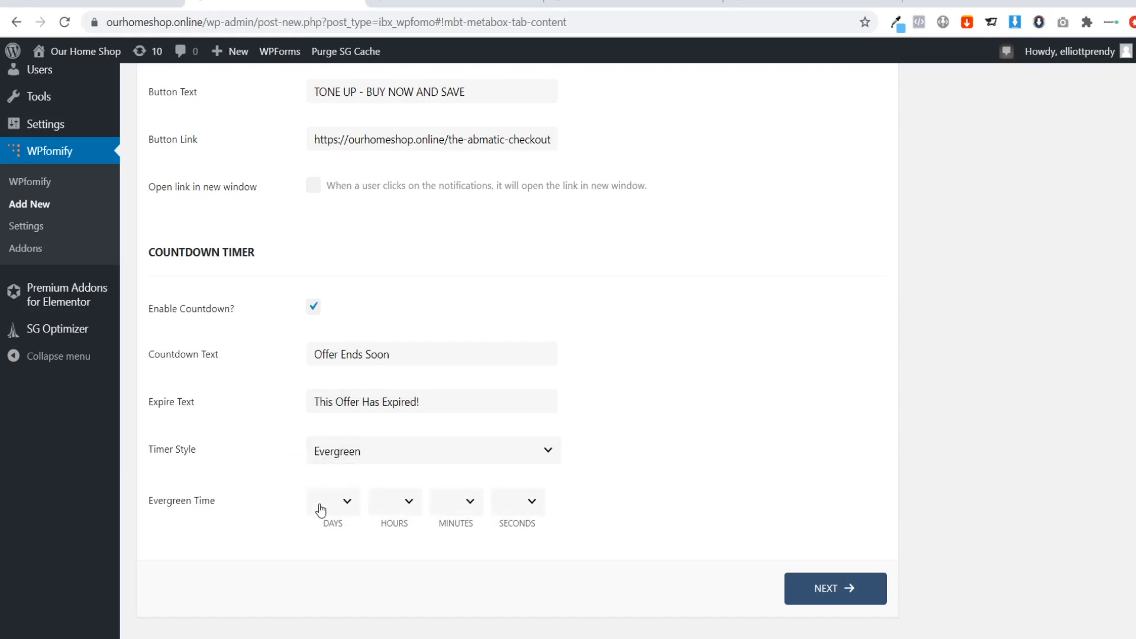
{"action": "left_click", "coordinate": [399, 453]}
{"action": "left_click", "coordinate": [361, 501]}
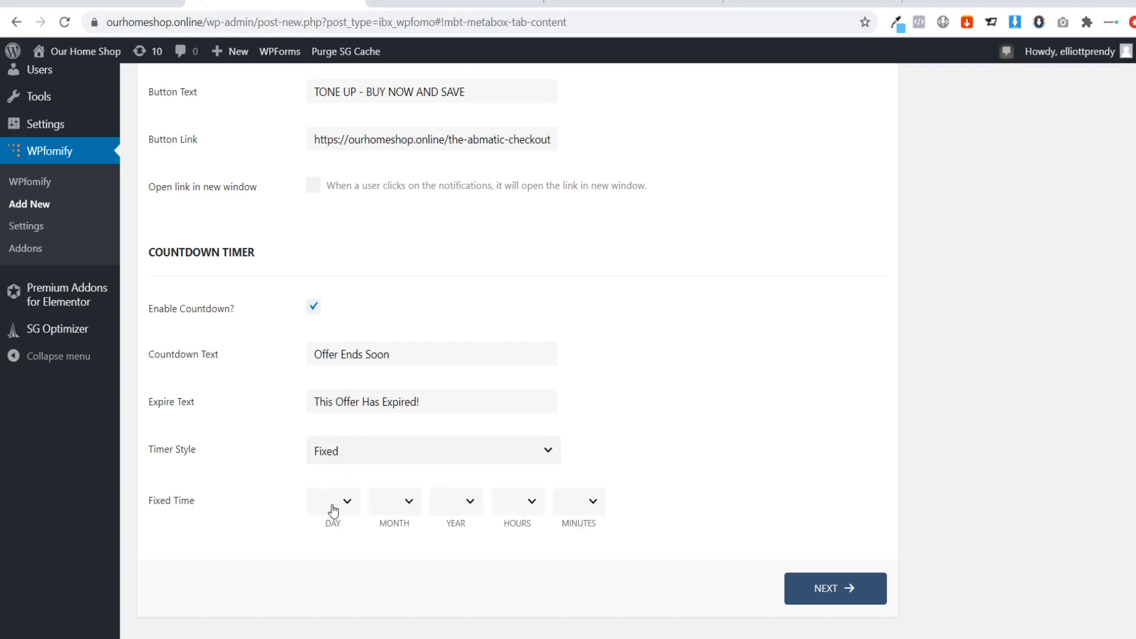
{"action": "left_click", "coordinate": [327, 454]}
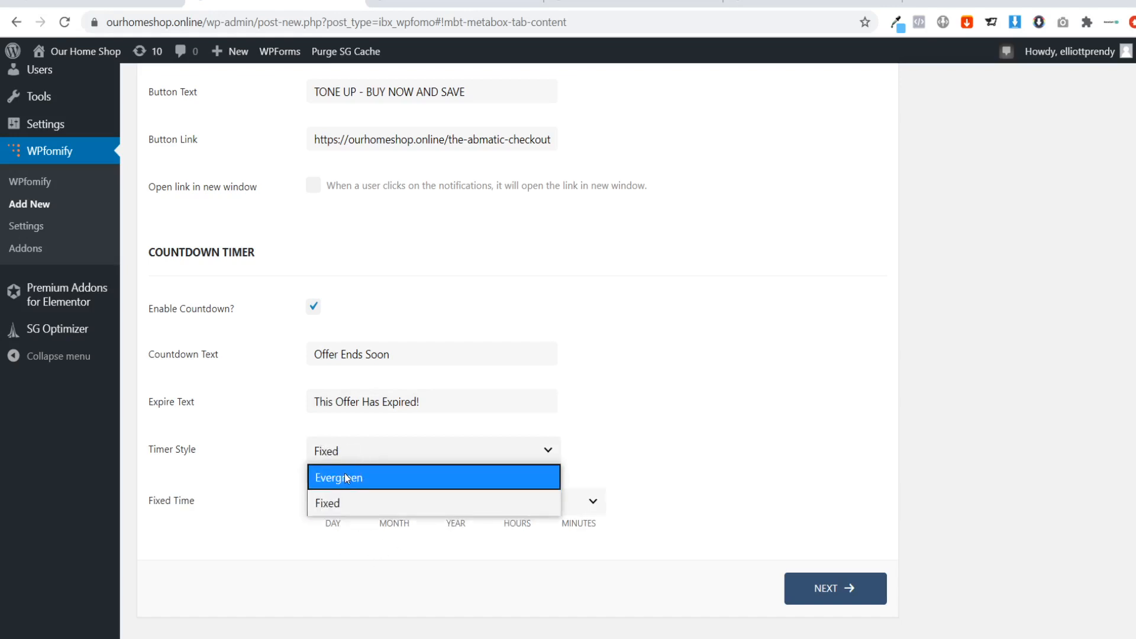
{"action": "left_click", "coordinate": [346, 477]}
{"action": "left_click", "coordinate": [355, 459]}
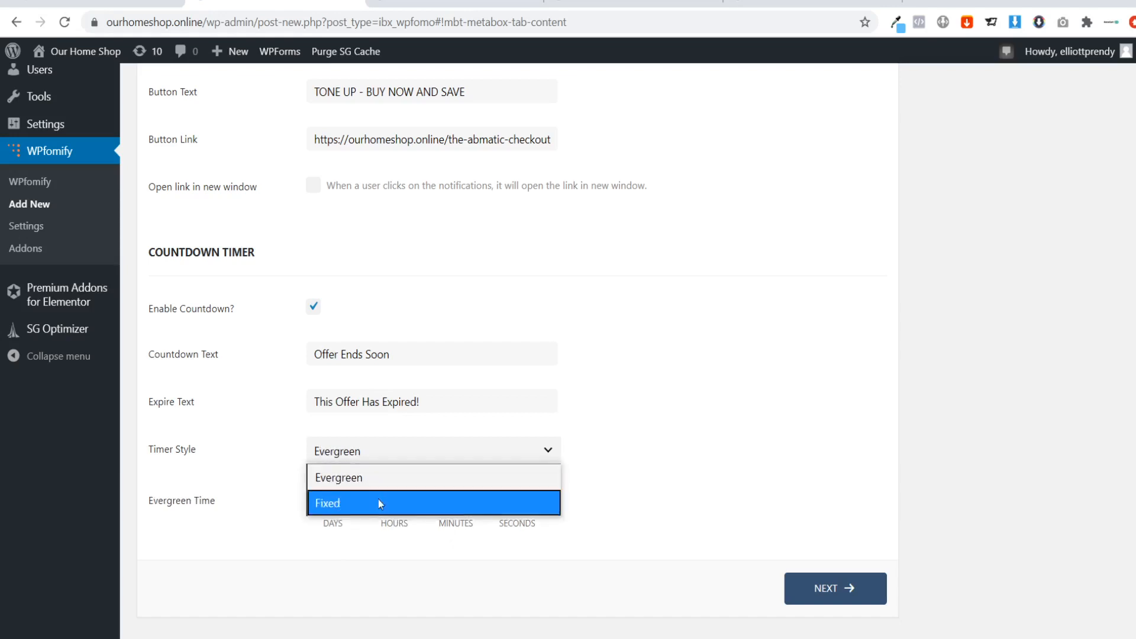
{"action": "left_click", "coordinate": [373, 499]}
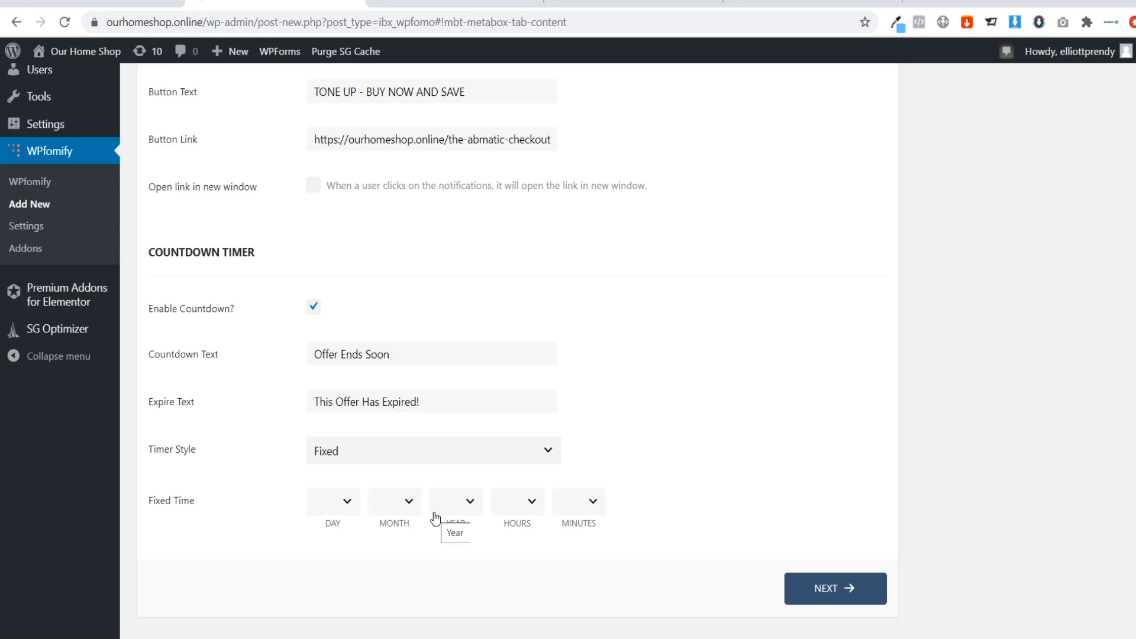
{"action": "left_click", "coordinate": [368, 457]}
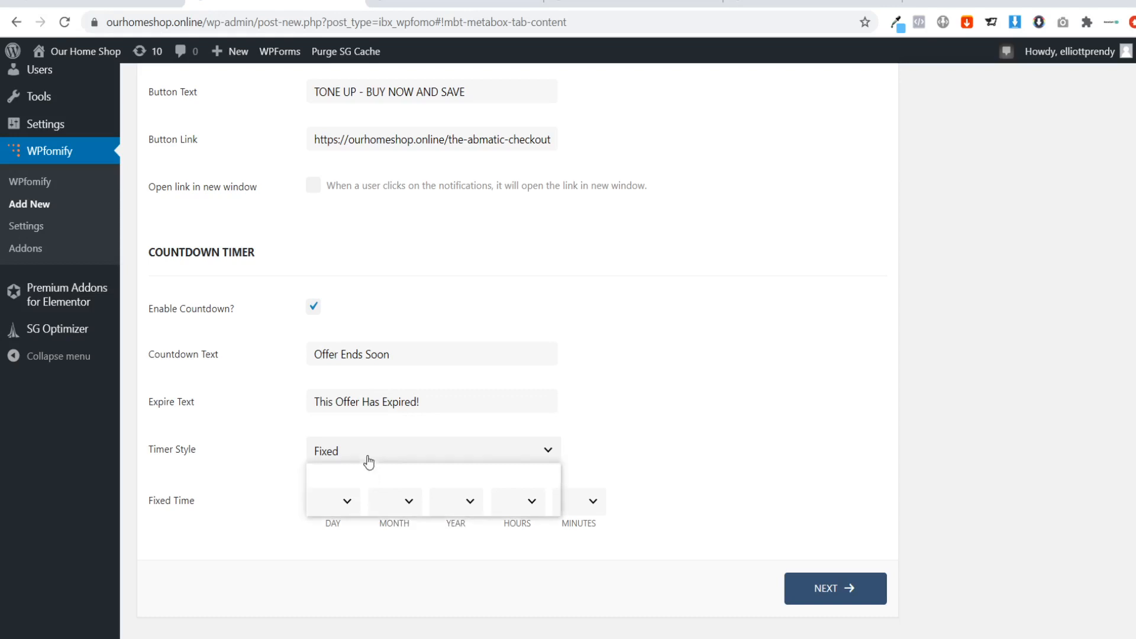
{"action": "left_click", "coordinate": [375, 472]}
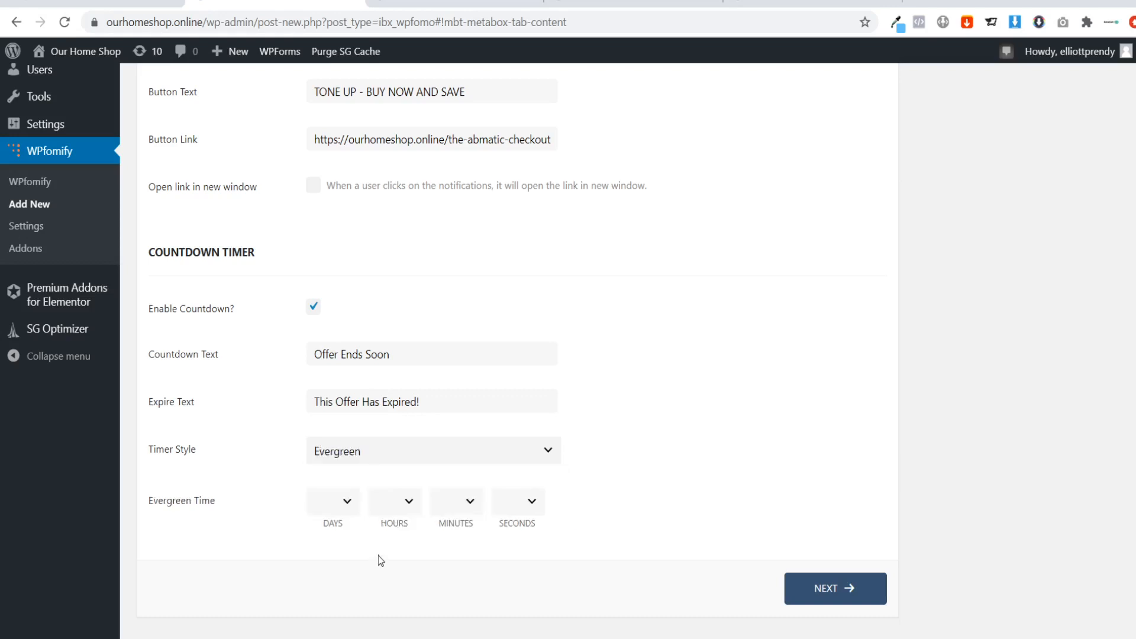
Set the Evergreen countdown time to 02 hours.
{"action": "left_click", "coordinate": [464, 507]}
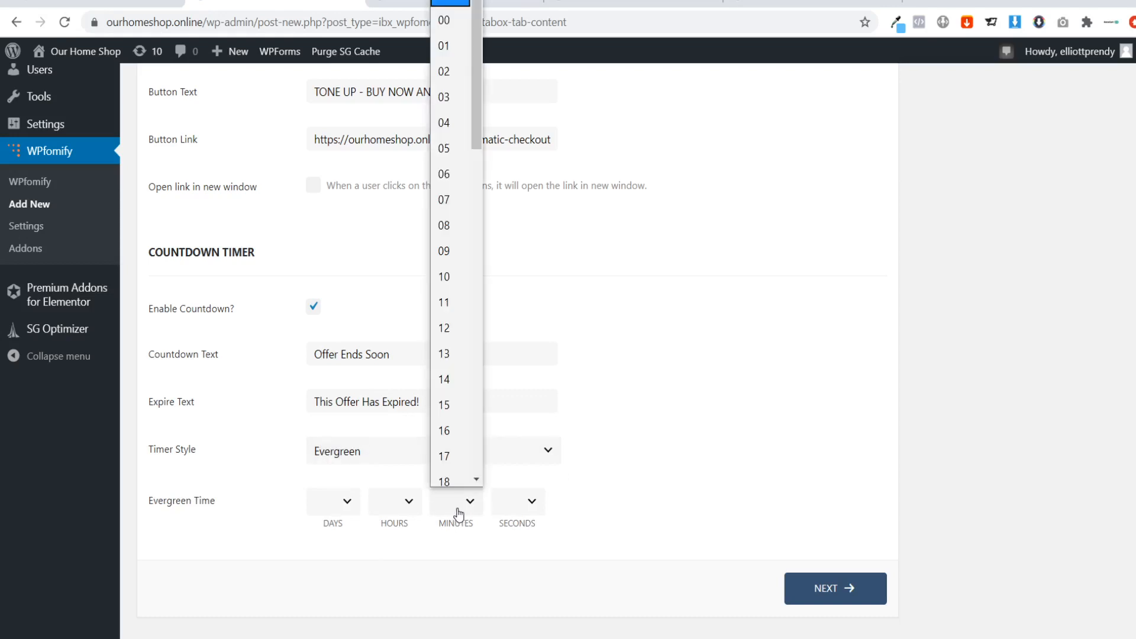
{"action": "left_click", "coordinate": [407, 512]}
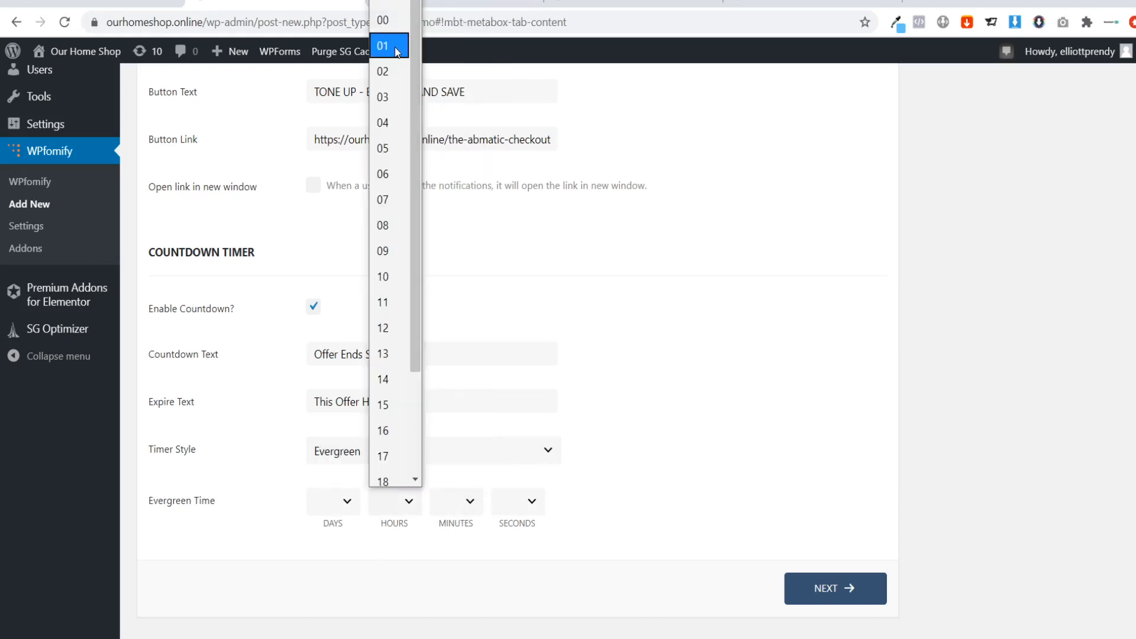
{"action": "left_click", "coordinate": [385, 70]}
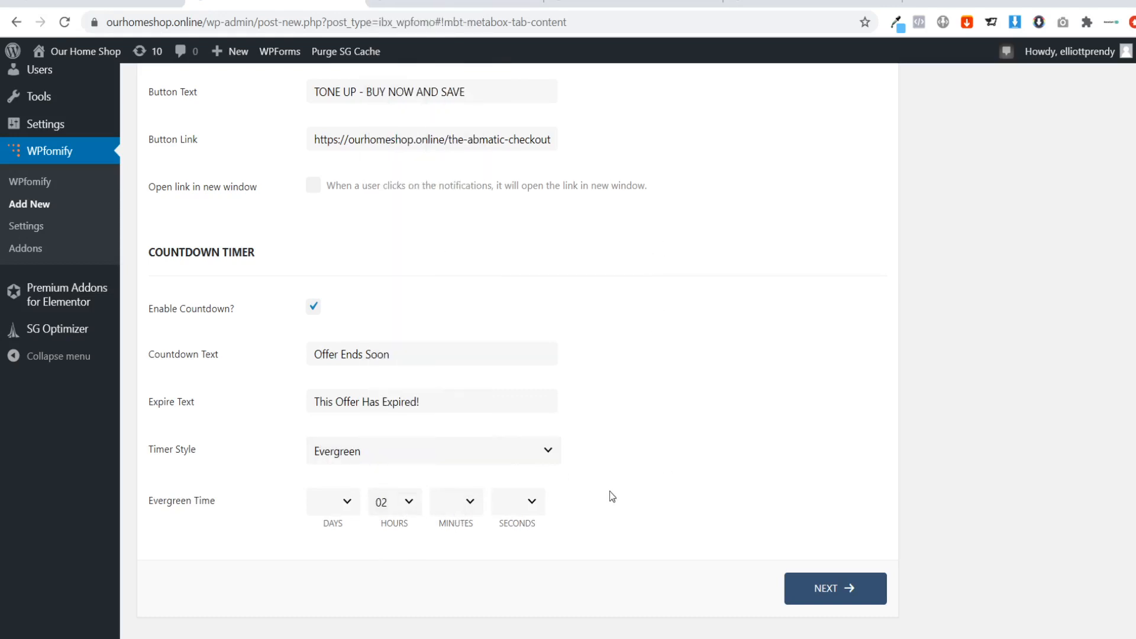
Continue to the display settings and set where the bar shows to "Show on selected".
{"action": "left_click", "coordinate": [834, 588]}
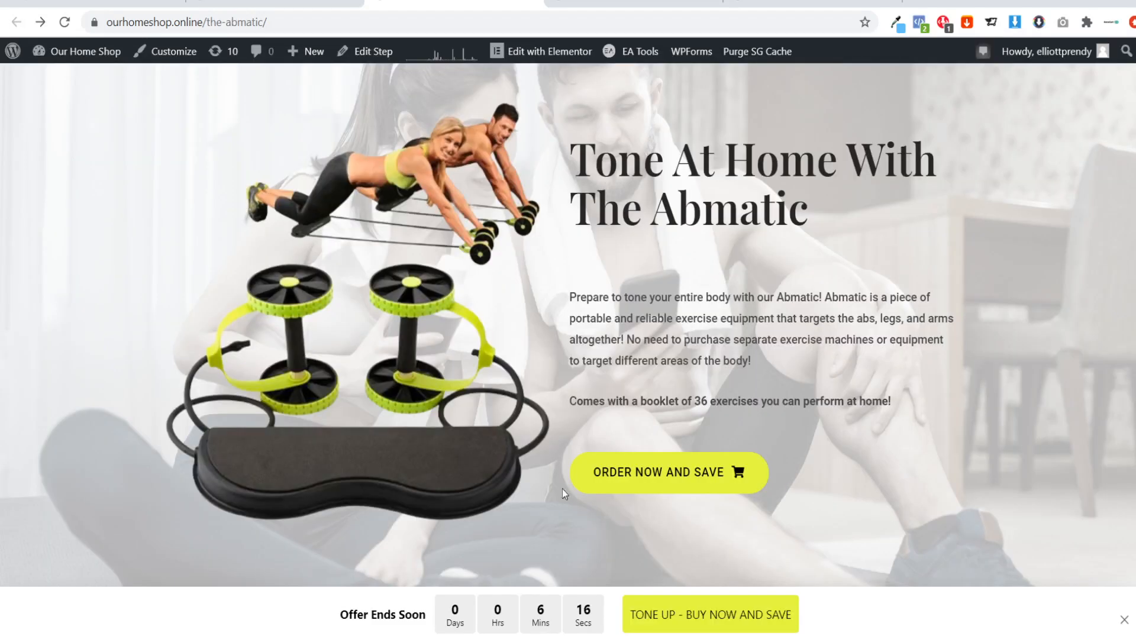
{"action": "left_click", "coordinate": [449, 3]}
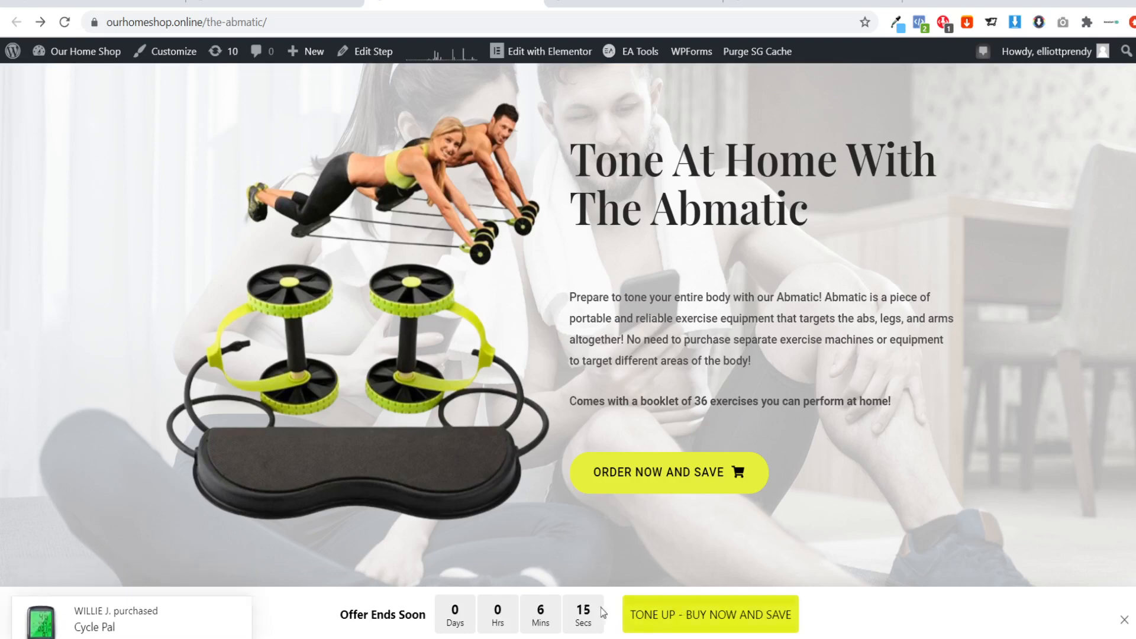
{"action": "left_click", "coordinate": [328, 4]}
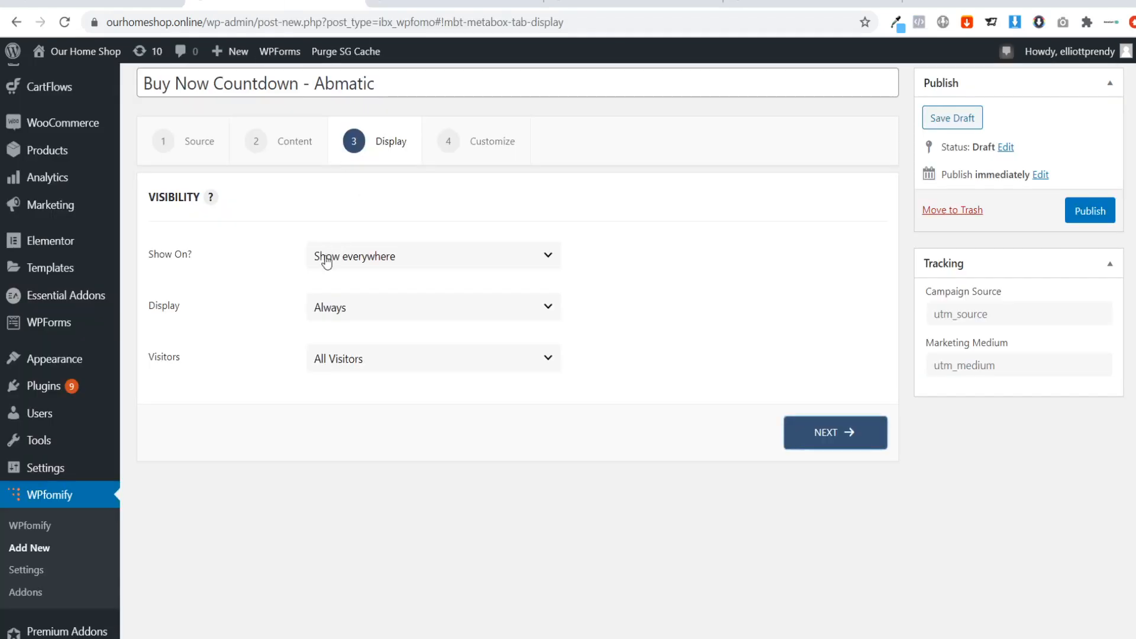
{"action": "left_click", "coordinate": [362, 266]}
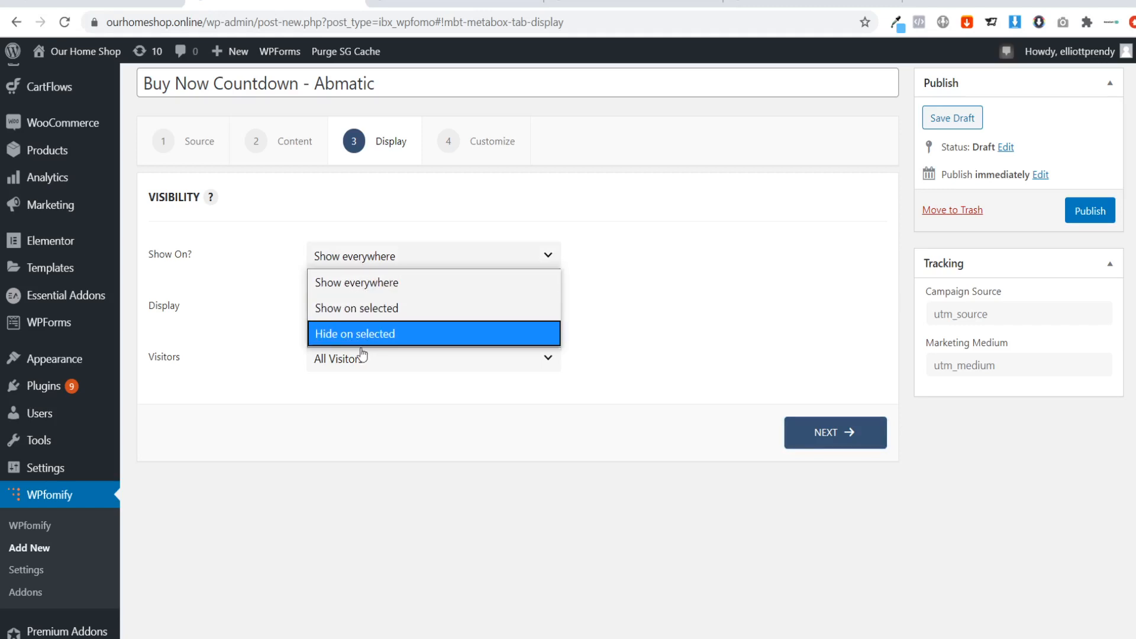
{"action": "left_click", "coordinate": [374, 310]}
{"action": "scroll", "coordinate": [218, 355], "scroll_direction": "down", "scroll_amount": 1}
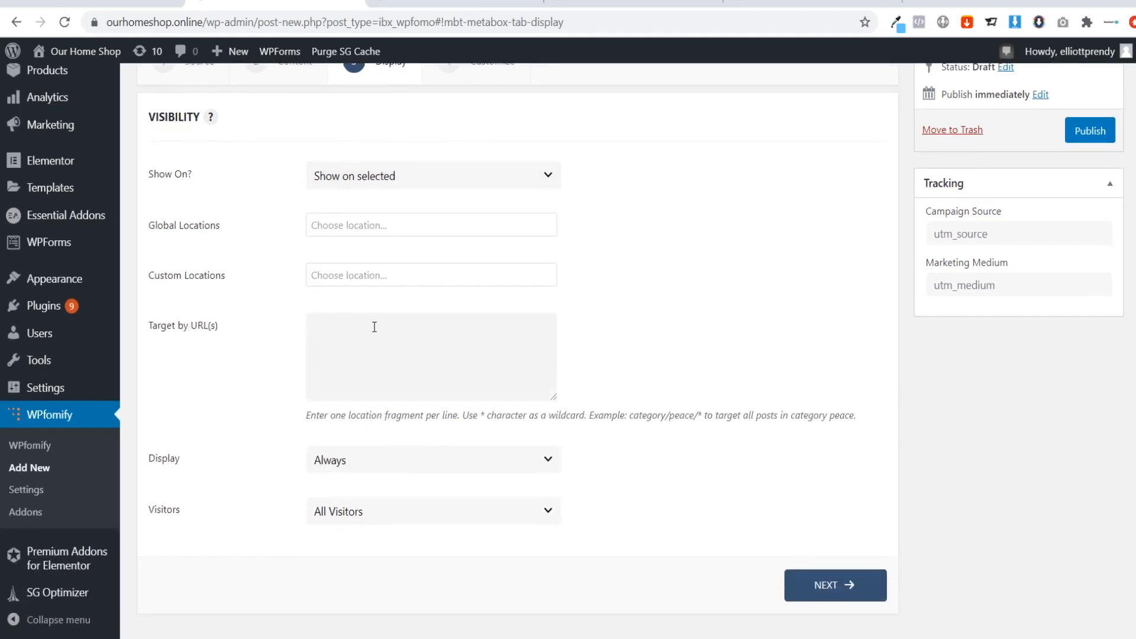
Target the Abmatic sales page with the URL fragment "the-abmatic/" and compare it with the page's full address.
{"action": "left_click", "coordinate": [455, 3]}
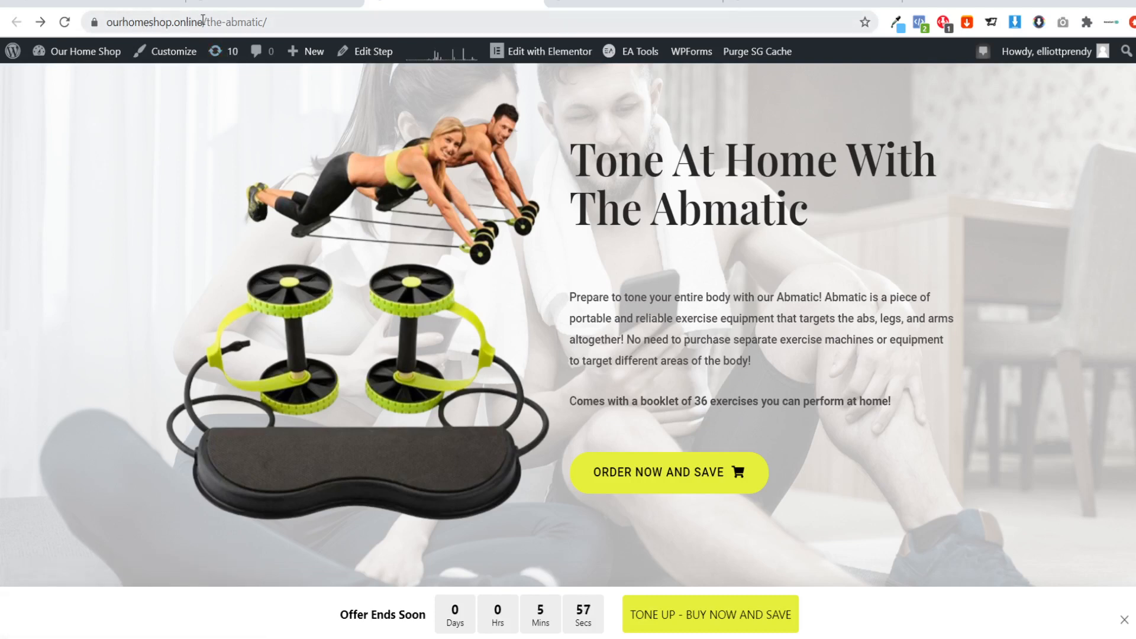
{"action": "left_click", "coordinate": [289, 19]}
{"action": "key", "text": "ctrl+c"}
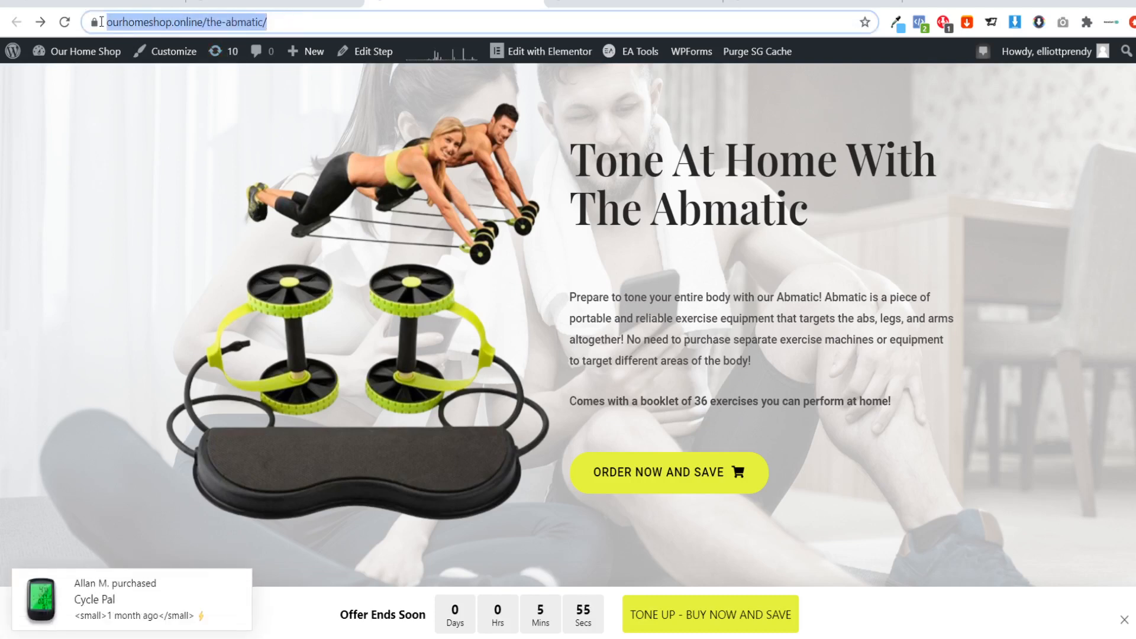
{"action": "left_click", "coordinate": [272, 3]}
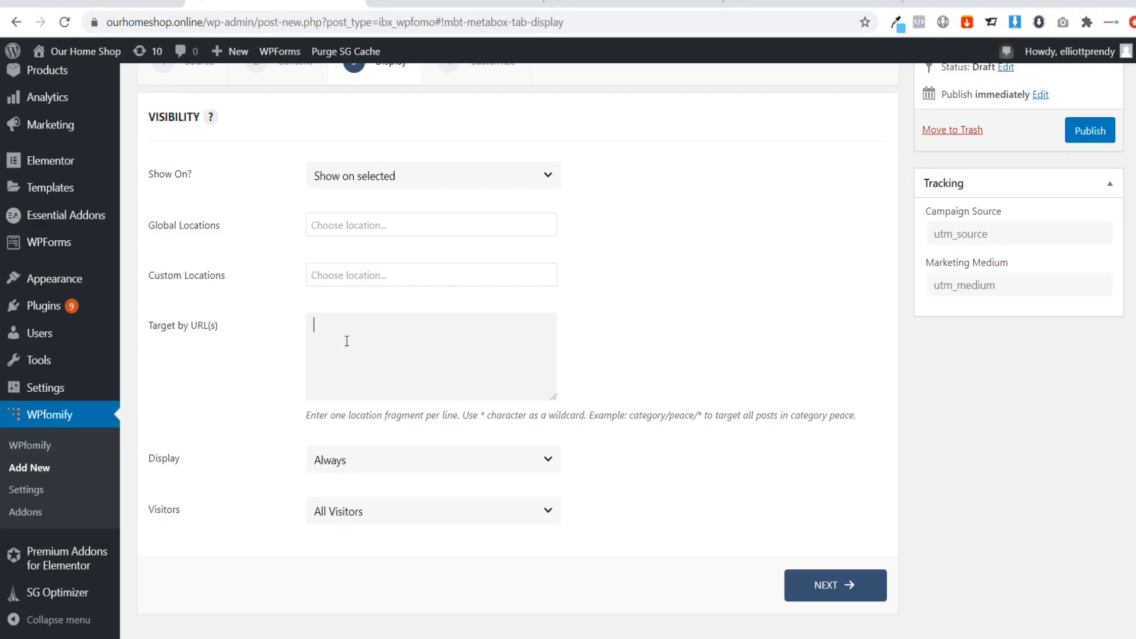
{"action": "left_click", "coordinate": [359, 333]}
{"action": "key", "text": "ctrl+v"}
{"action": "left_click_drag", "start_coordinate": [313, 327], "coordinate": [455, 324]}
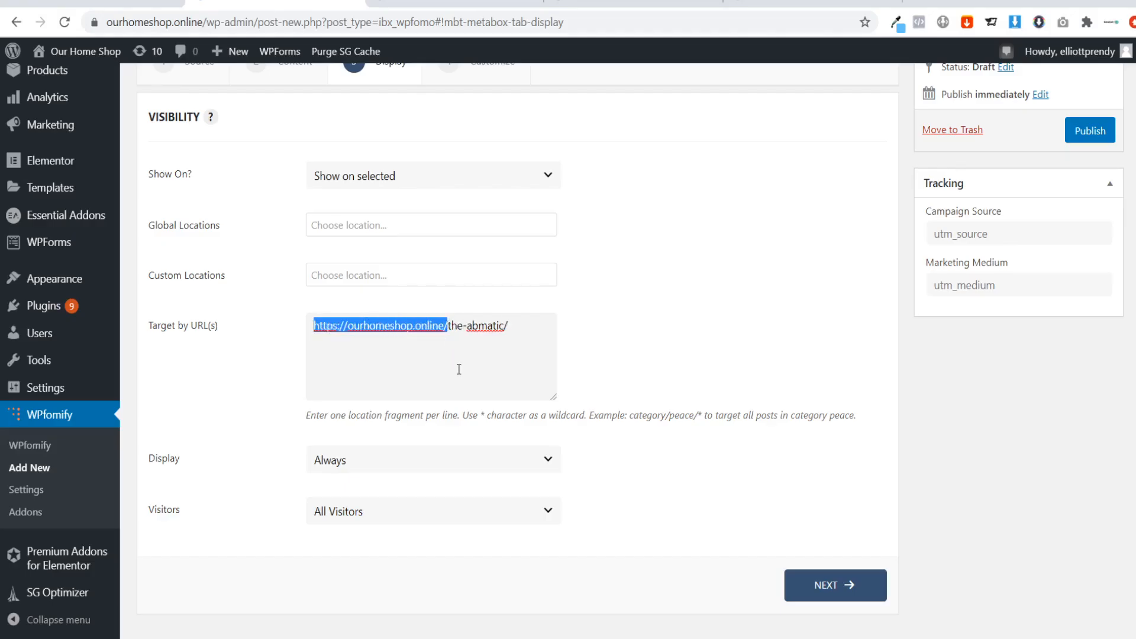
{"action": "key", "text": "BackSpace"}
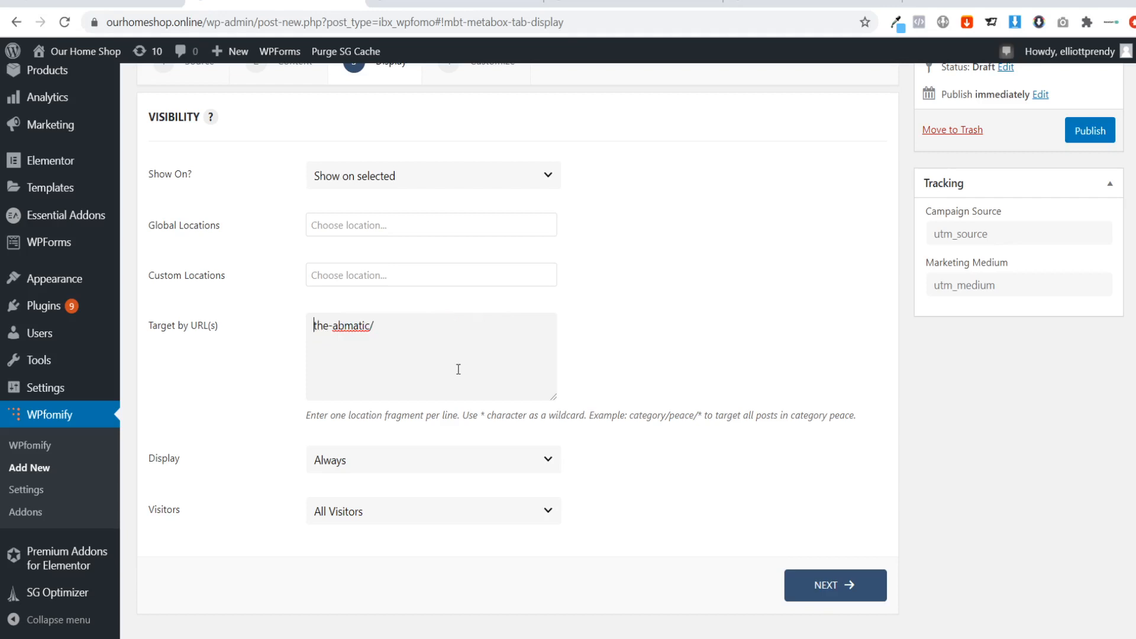
{"action": "left_click", "coordinate": [449, 5]}
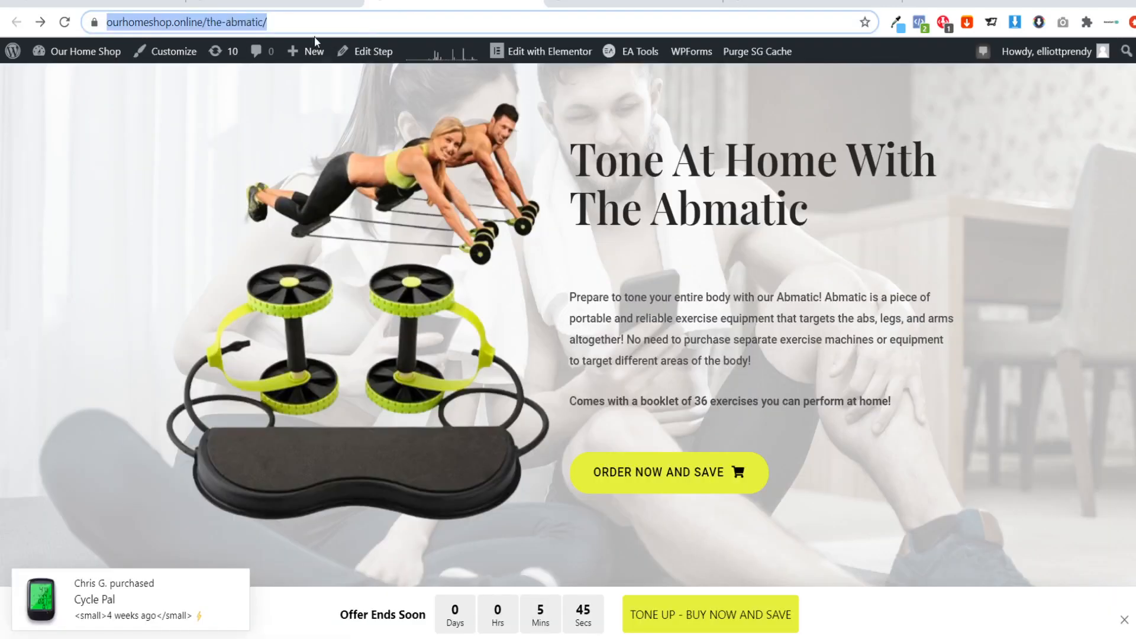
{"action": "left_click", "coordinate": [211, 24]}
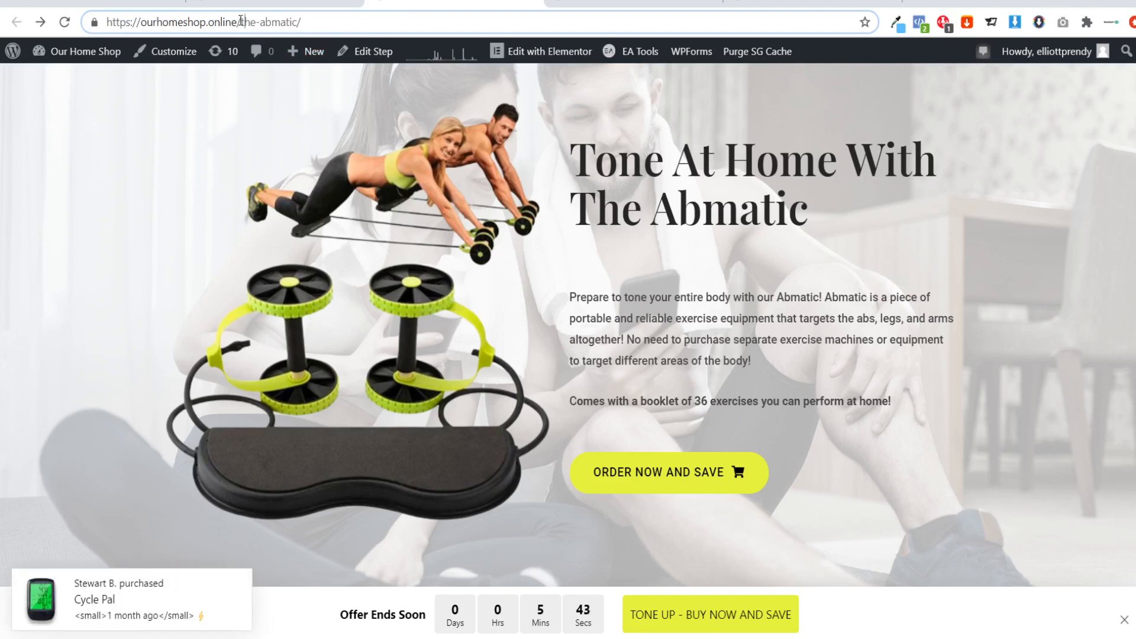
{"action": "left_click_drag", "start_coordinate": [240, 23], "coordinate": [81, 23]}
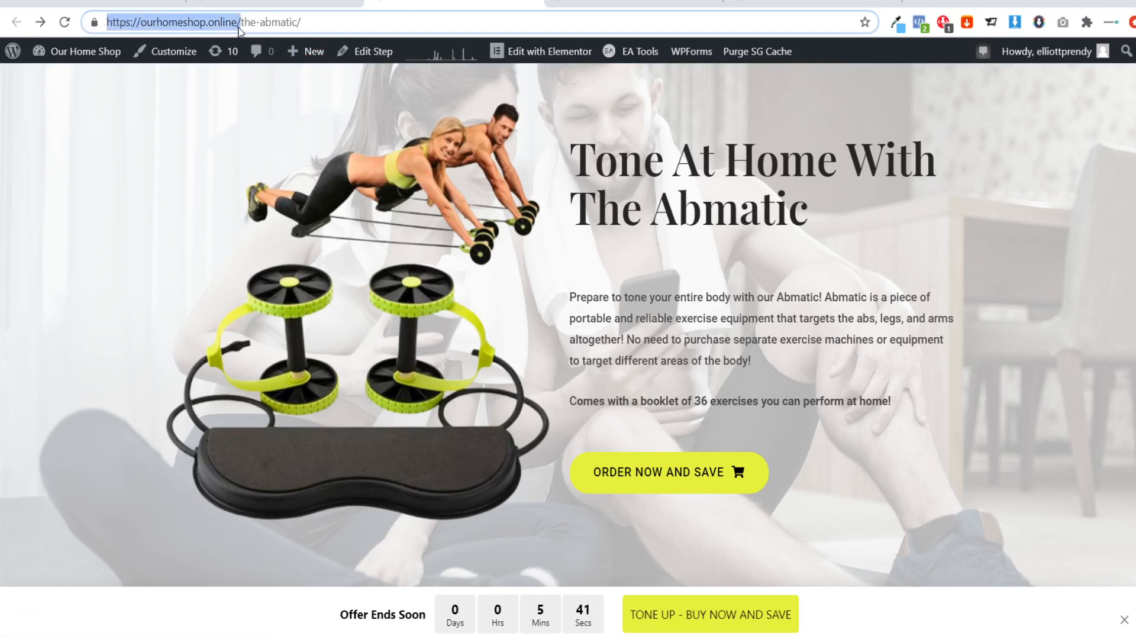
{"action": "left_click_drag", "start_coordinate": [243, 22], "coordinate": [303, 23]}
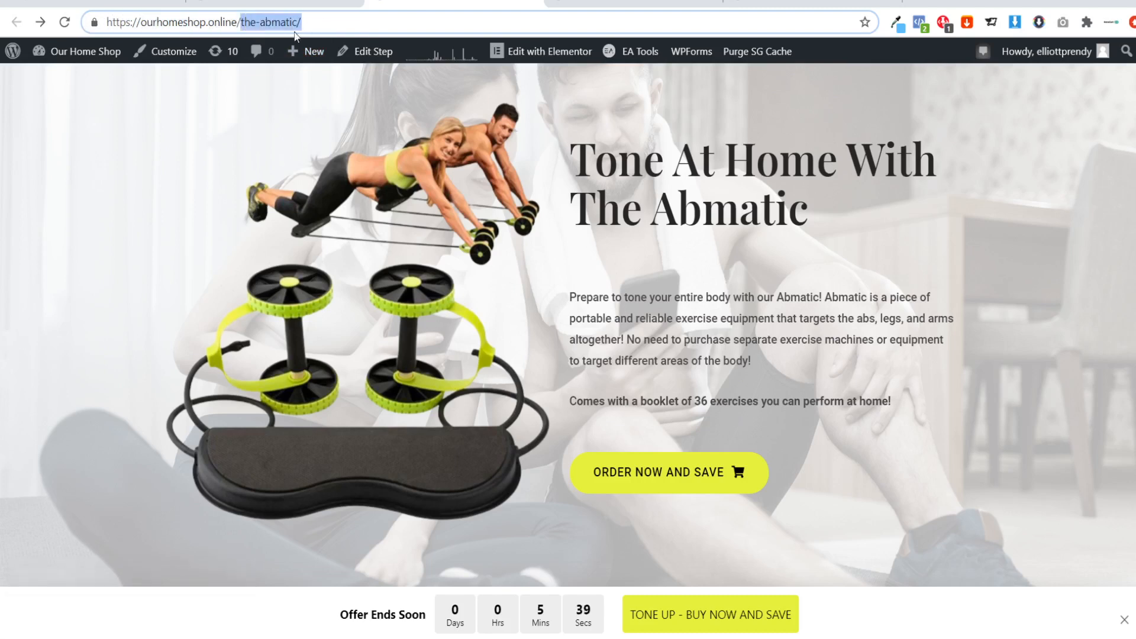
{"action": "left_click", "coordinate": [278, 3]}
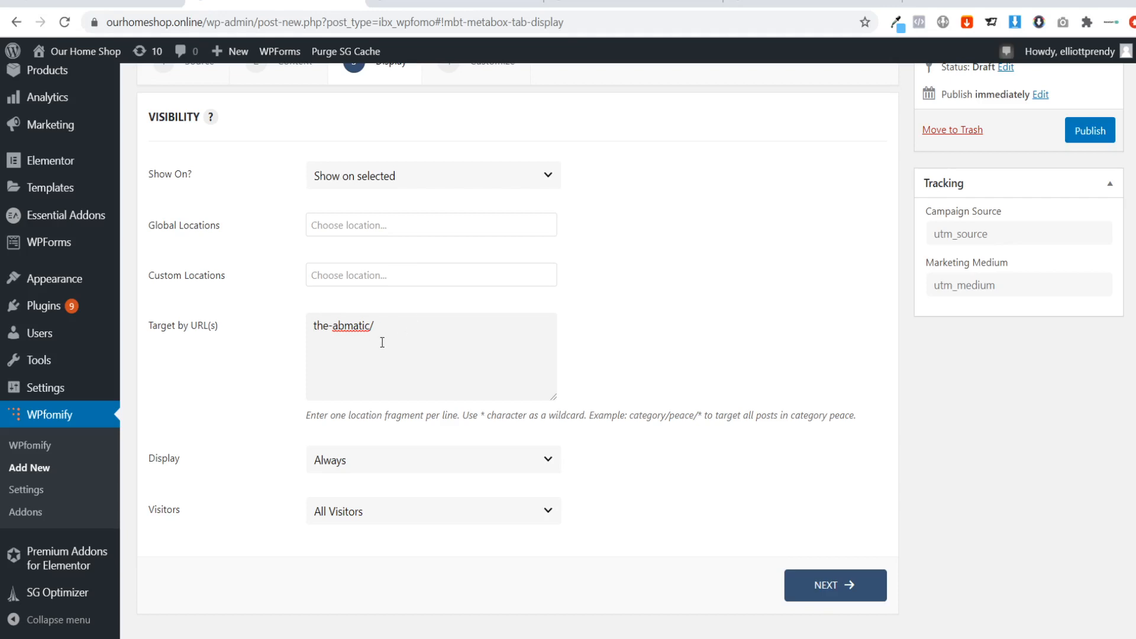
Review the Display and Visitors options, keeping Always and All Visitors.
{"action": "scroll", "coordinate": [349, 437], "scroll_direction": "down", "scroll_amount": 2}
{"action": "left_click", "coordinate": [361, 414]}
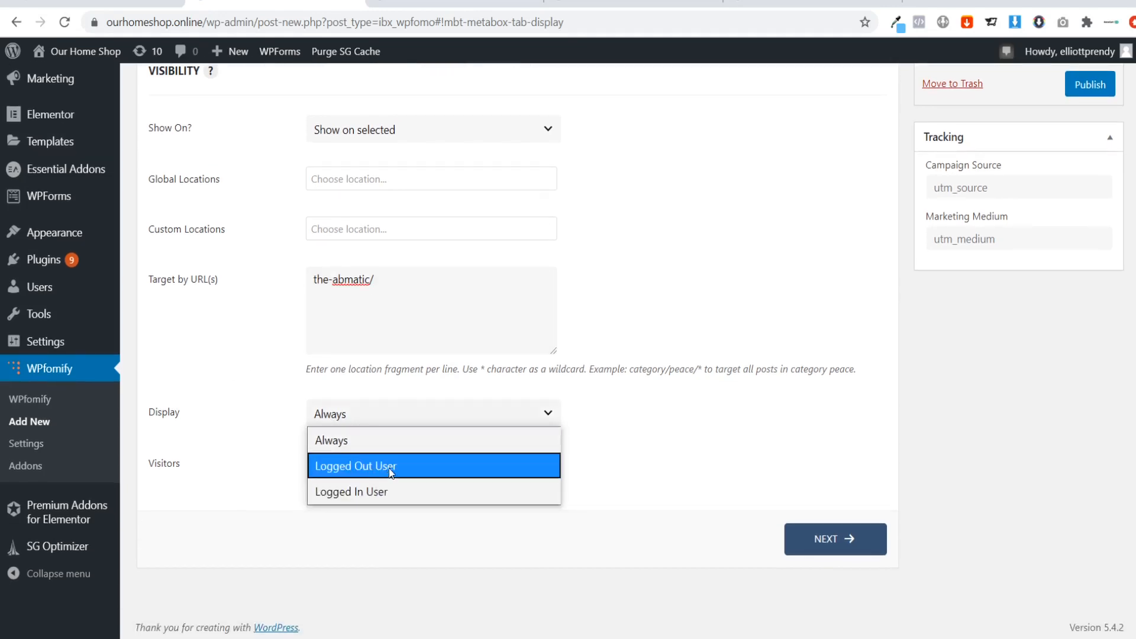
{"action": "left_click", "coordinate": [280, 374]}
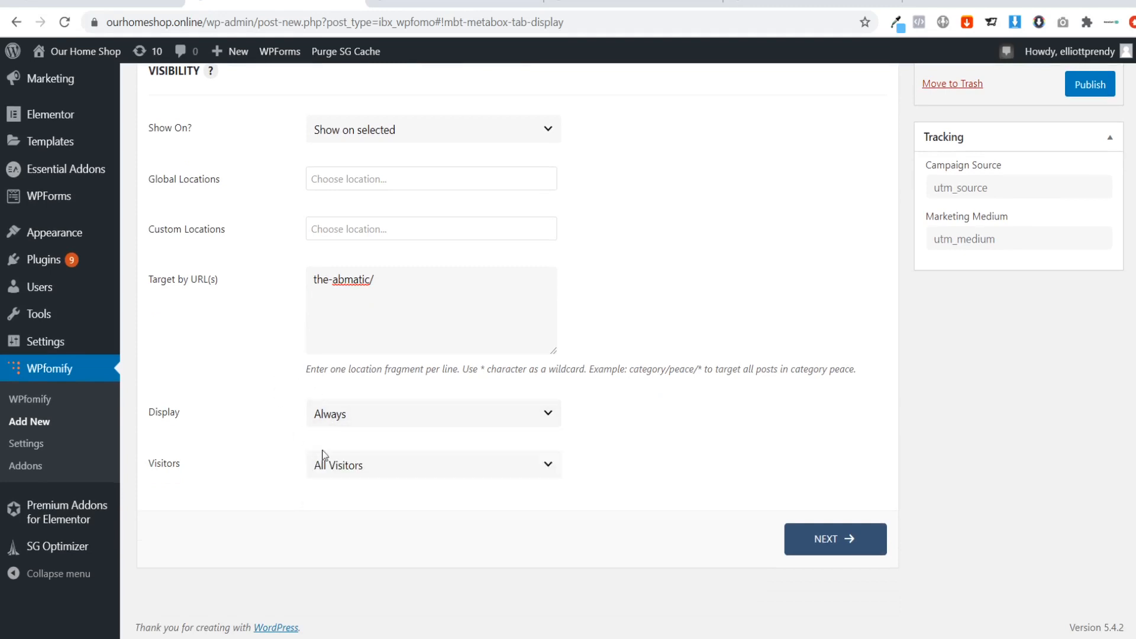
{"action": "left_click", "coordinate": [350, 469]}
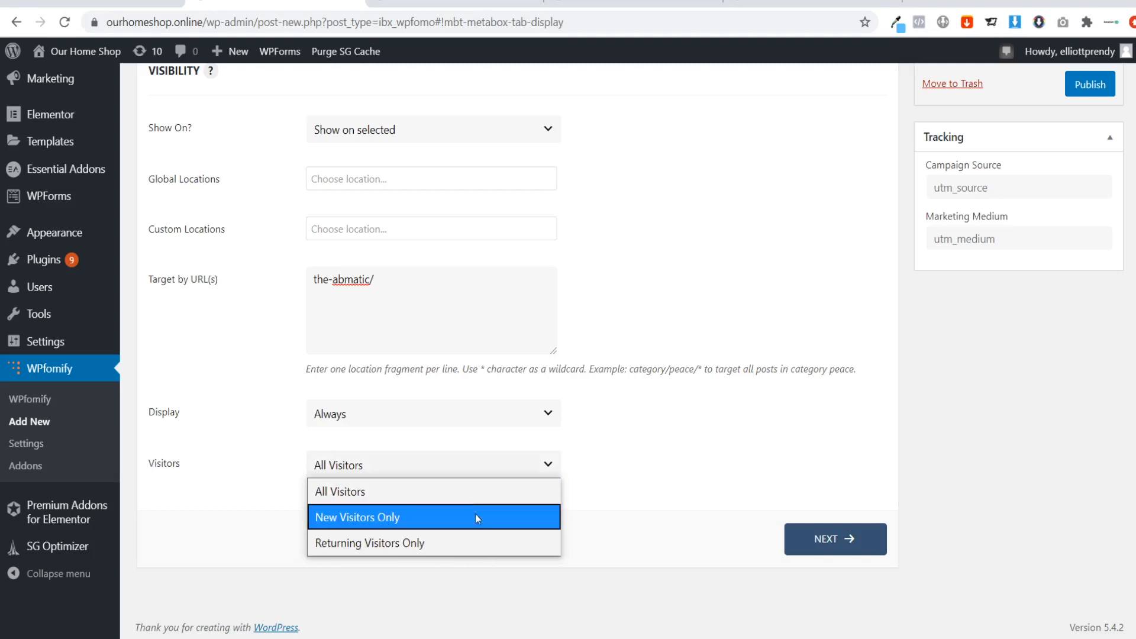
{"action": "left_click", "coordinate": [467, 491]}
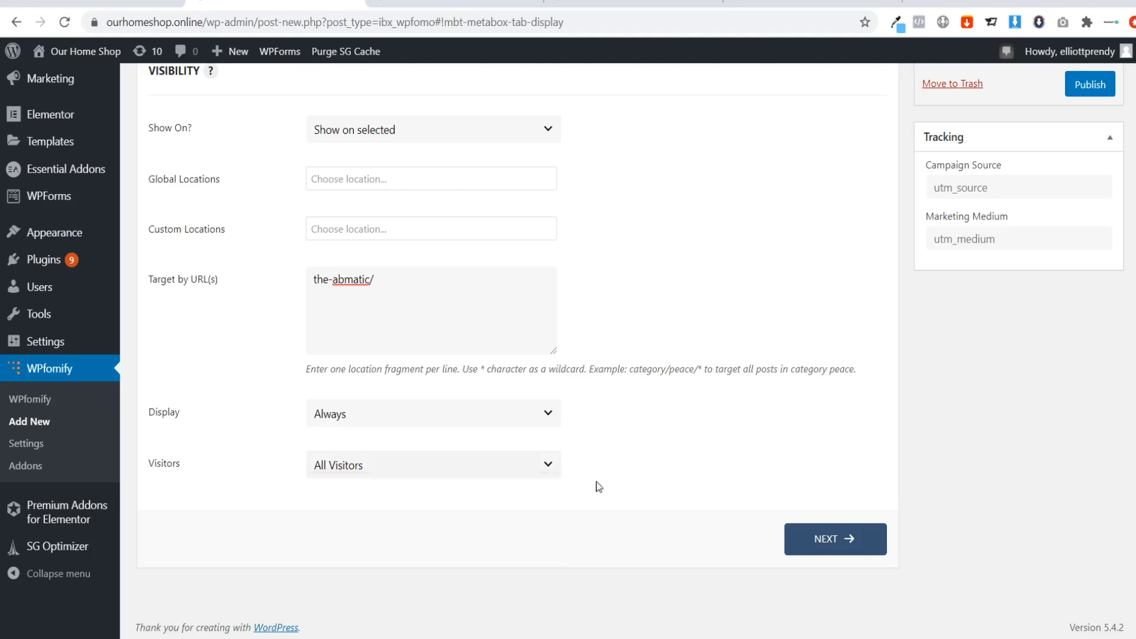
Continue to the customize settings, check the bar's placement on the Abmatic sales page, and set the position to Bottom.
{"action": "left_click", "coordinate": [855, 537]}
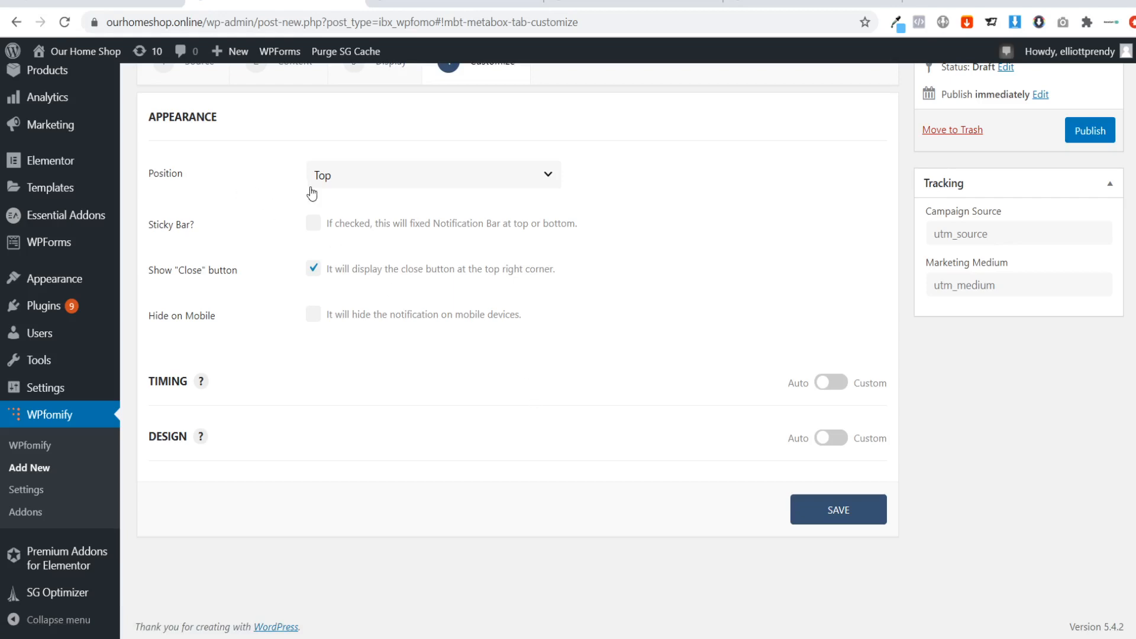
{"action": "left_click", "coordinate": [347, 185]}
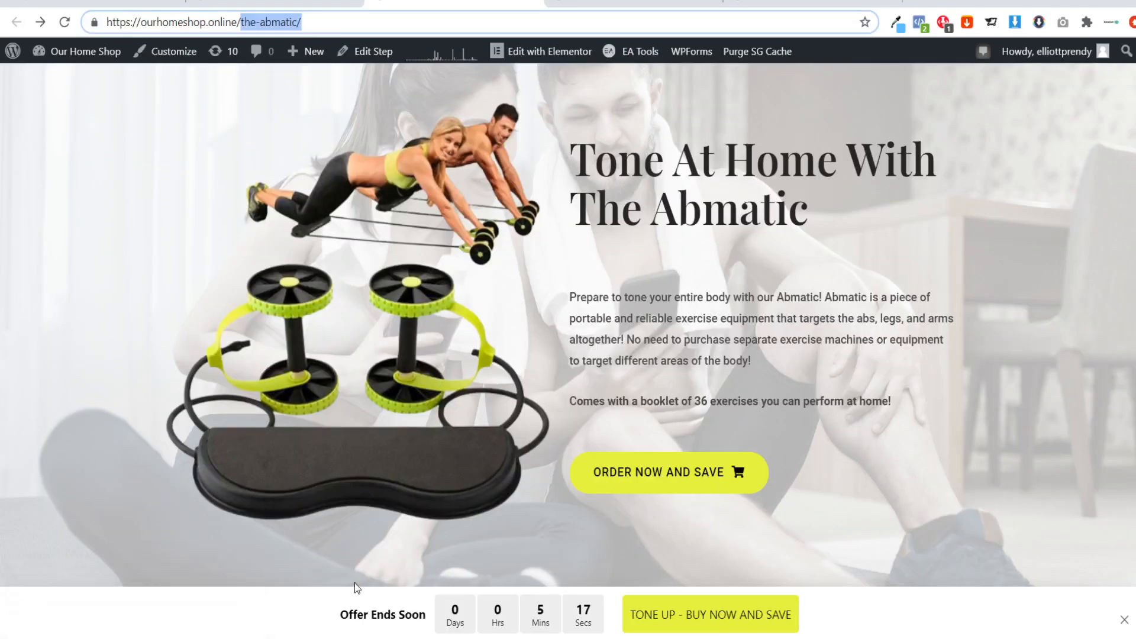
{"action": "scroll", "coordinate": [778, 444], "scroll_direction": "down", "scroll_amount": 8}
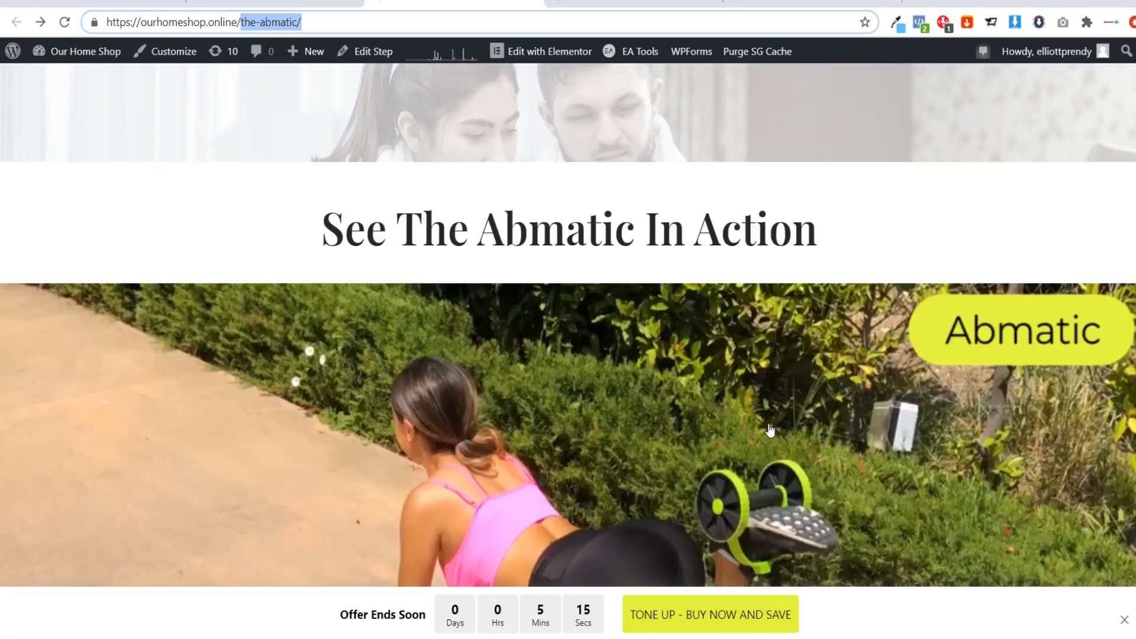
{"action": "scroll", "coordinate": [1123, 146], "scroll_direction": "down", "scroll_amount": 20}
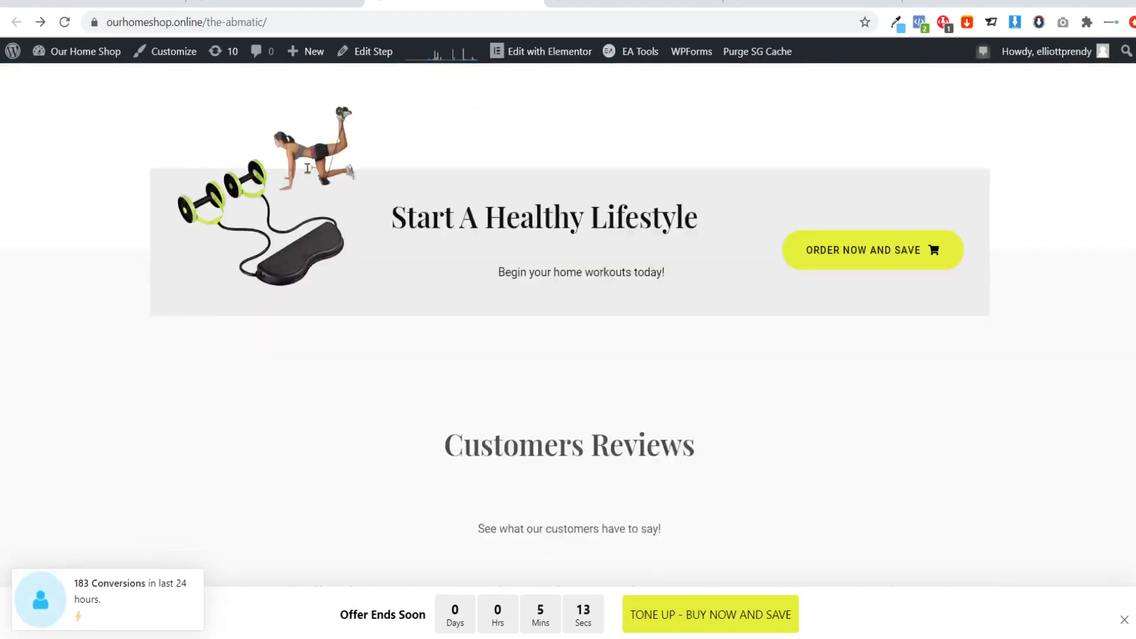
{"action": "scroll", "coordinate": [567, 349], "scroll_direction": "down", "scroll_amount": 5}
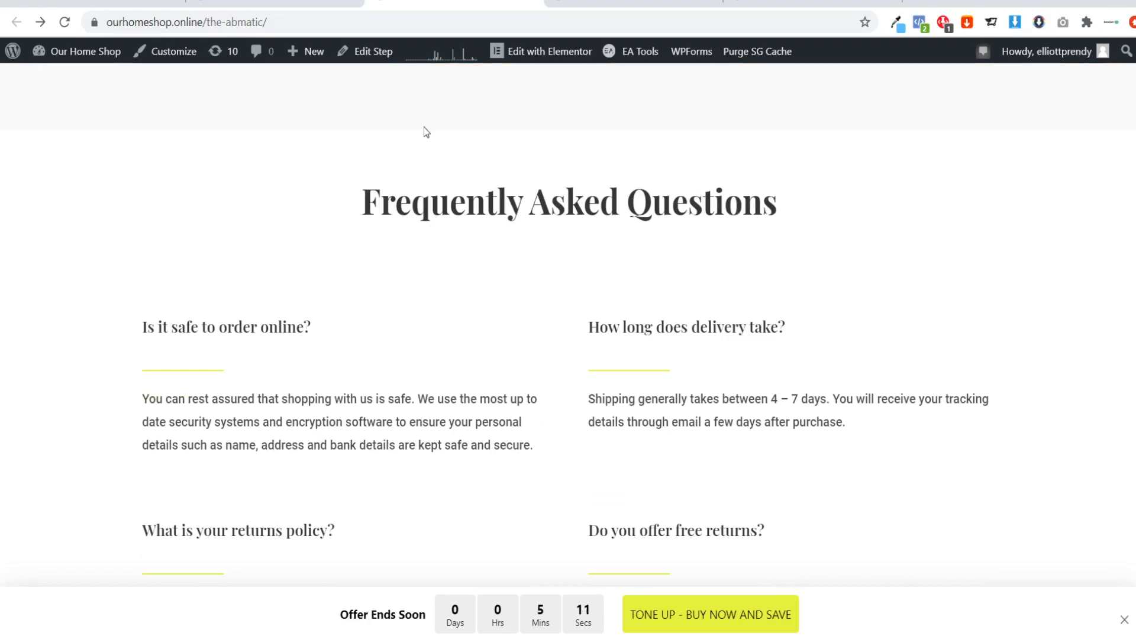
{"action": "scroll", "coordinate": [568, 326], "scroll_direction": "down", "scroll_amount": 16}
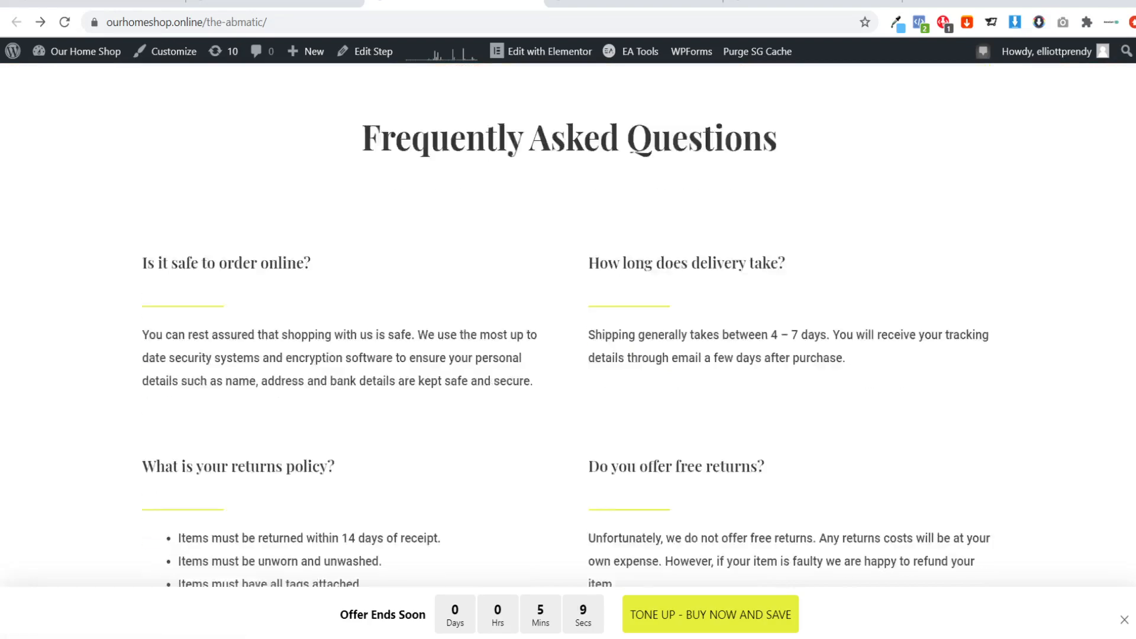
{"action": "scroll", "coordinate": [568, 325], "scroll_direction": "up", "scroll_amount": 20}
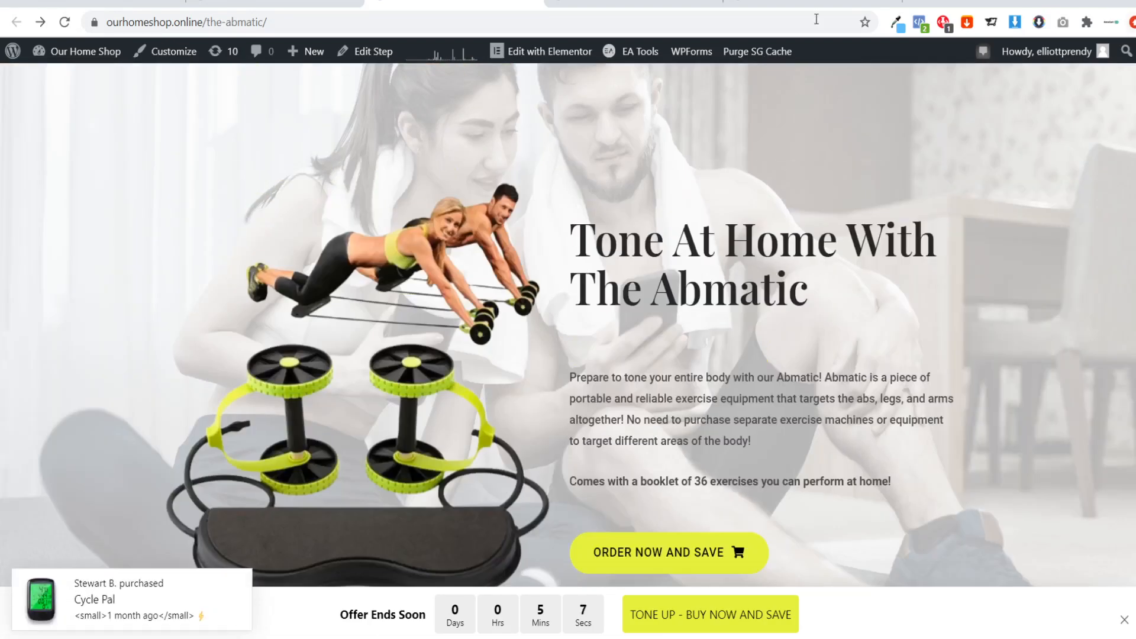
{"action": "left_click", "coordinate": [275, 3]}
{"action": "left_click", "coordinate": [334, 177]}
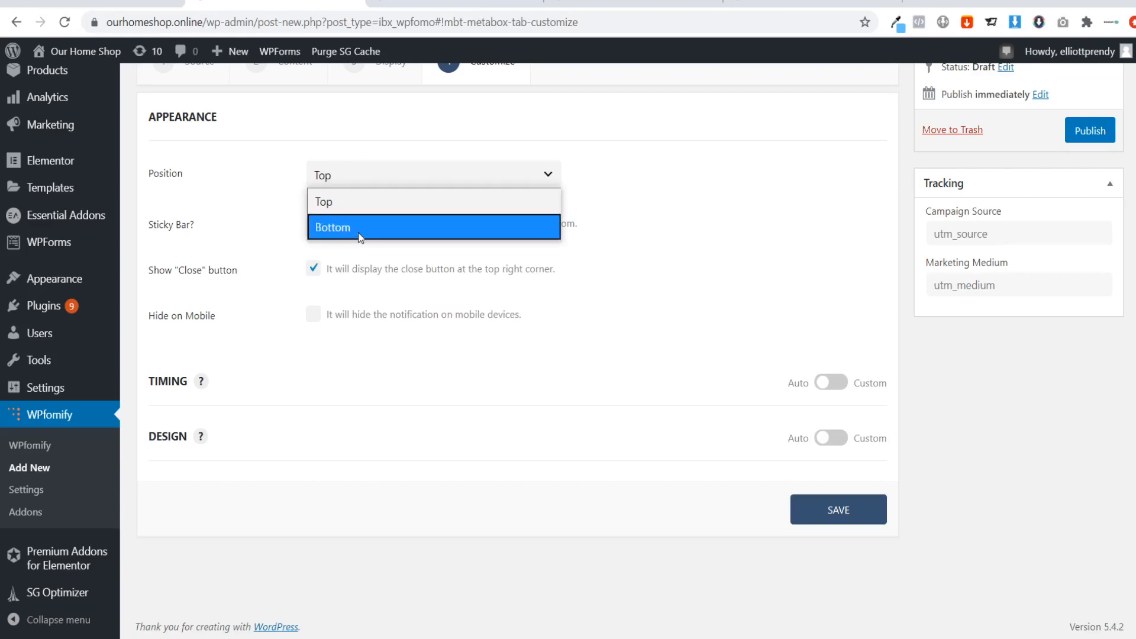
{"action": "left_click", "coordinate": [361, 232]}
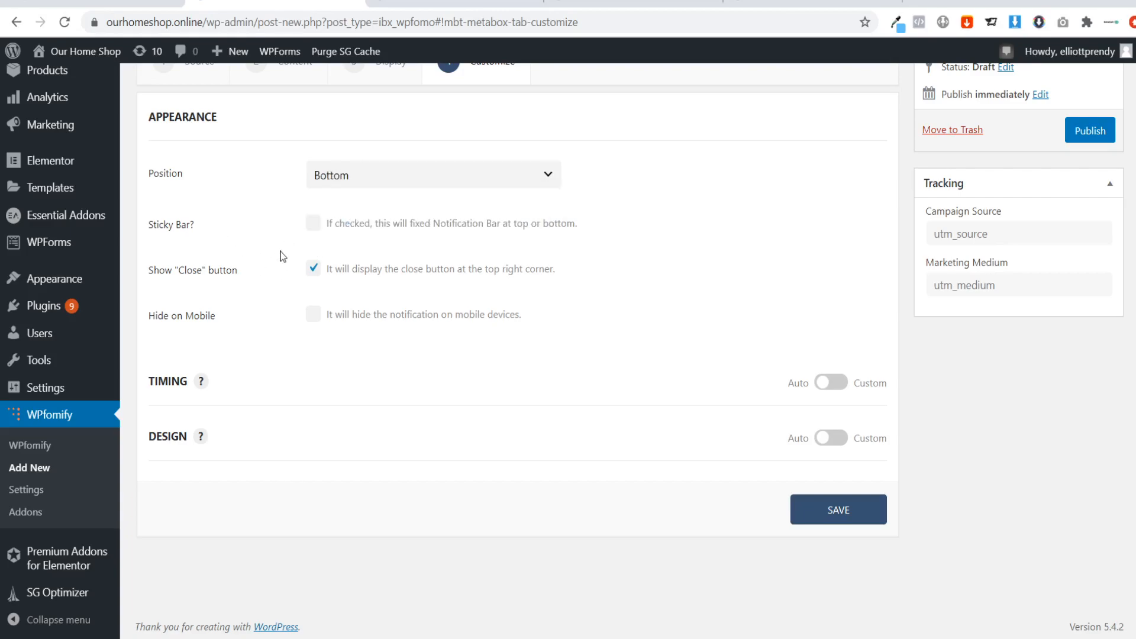
Check how the bar behaves while scrolling the Abmatic sales page and enable the Sticky Bar option.
{"action": "left_click", "coordinate": [458, 4]}
{"action": "scroll", "coordinate": [568, 325], "scroll_direction": "down", "scroll_amount": 20}
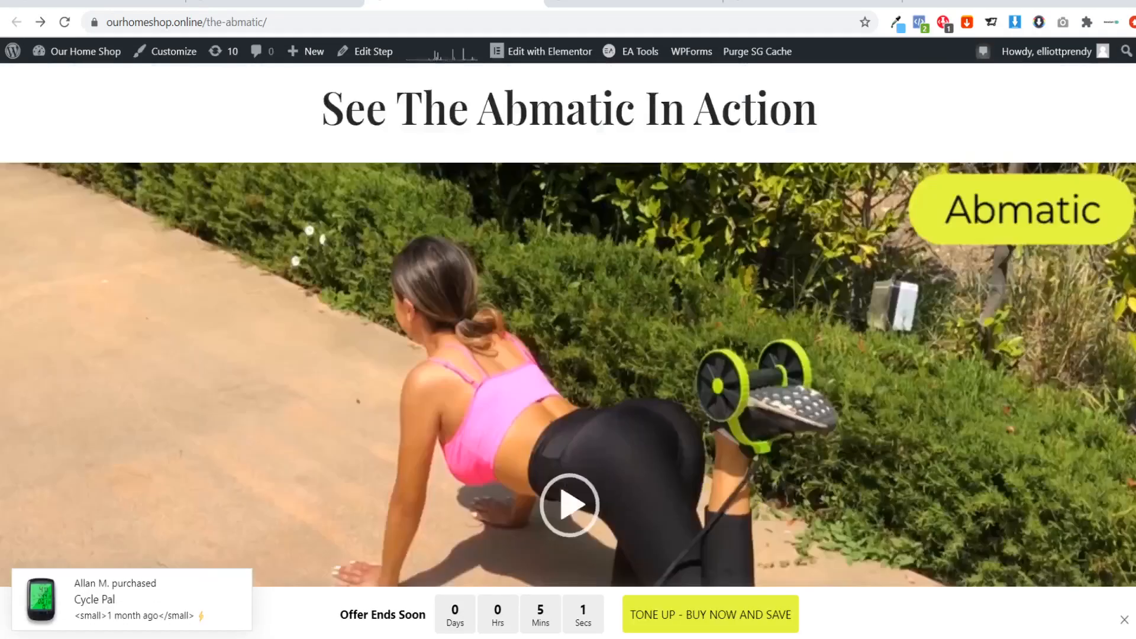
{"action": "scroll", "coordinate": [568, 325], "scroll_direction": "up", "scroll_amount": 20}
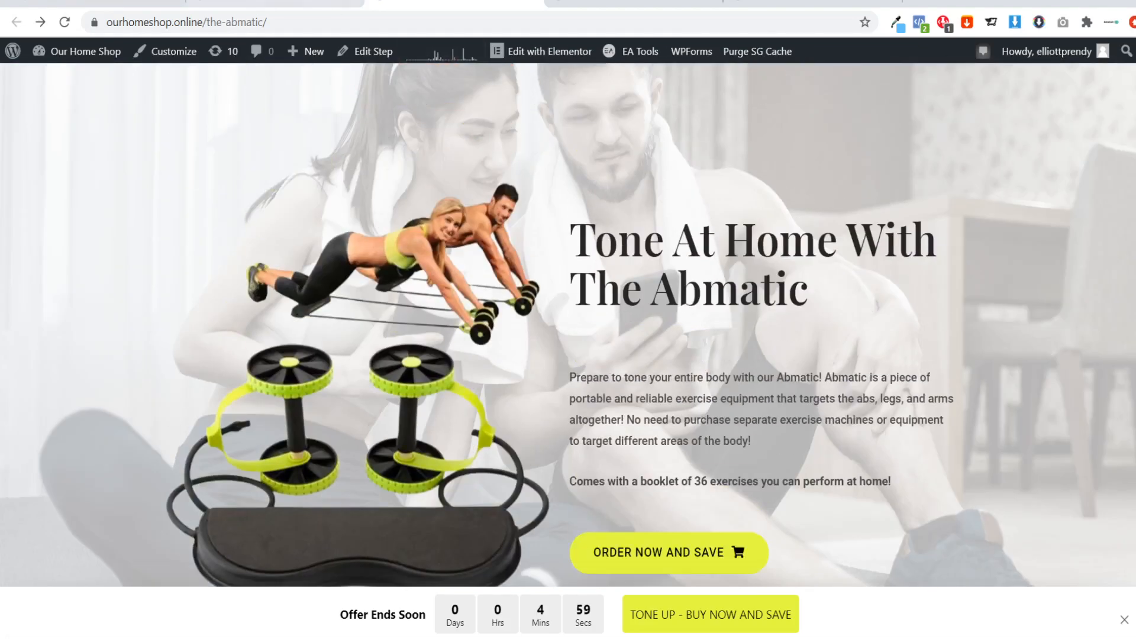
{"action": "left_click", "coordinate": [284, 3]}
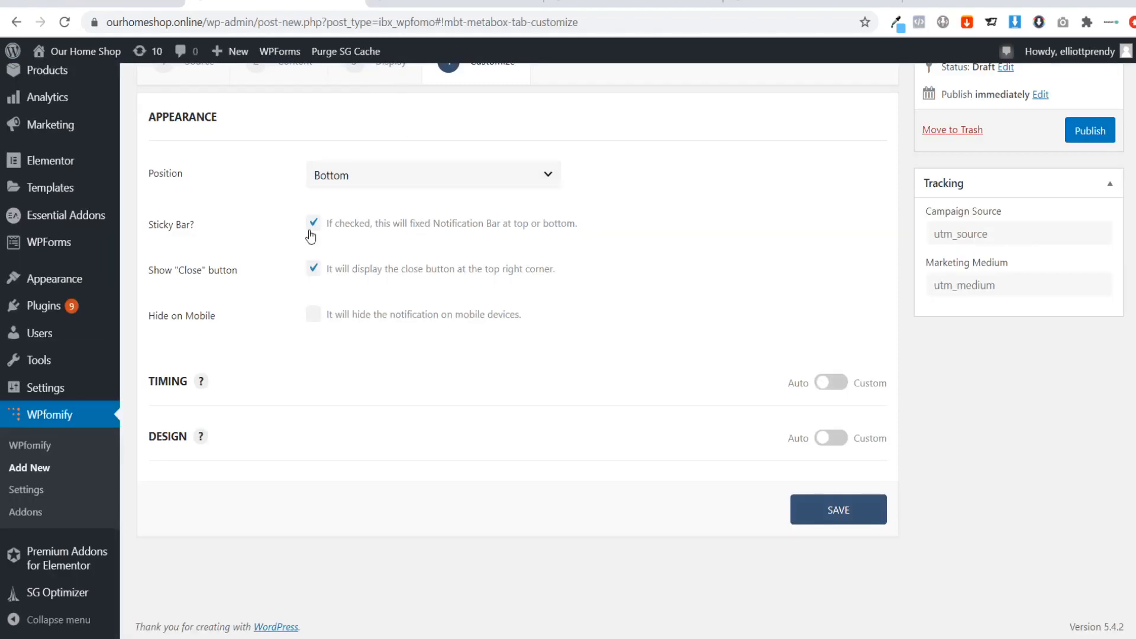
{"action": "left_click", "coordinate": [408, 3]}
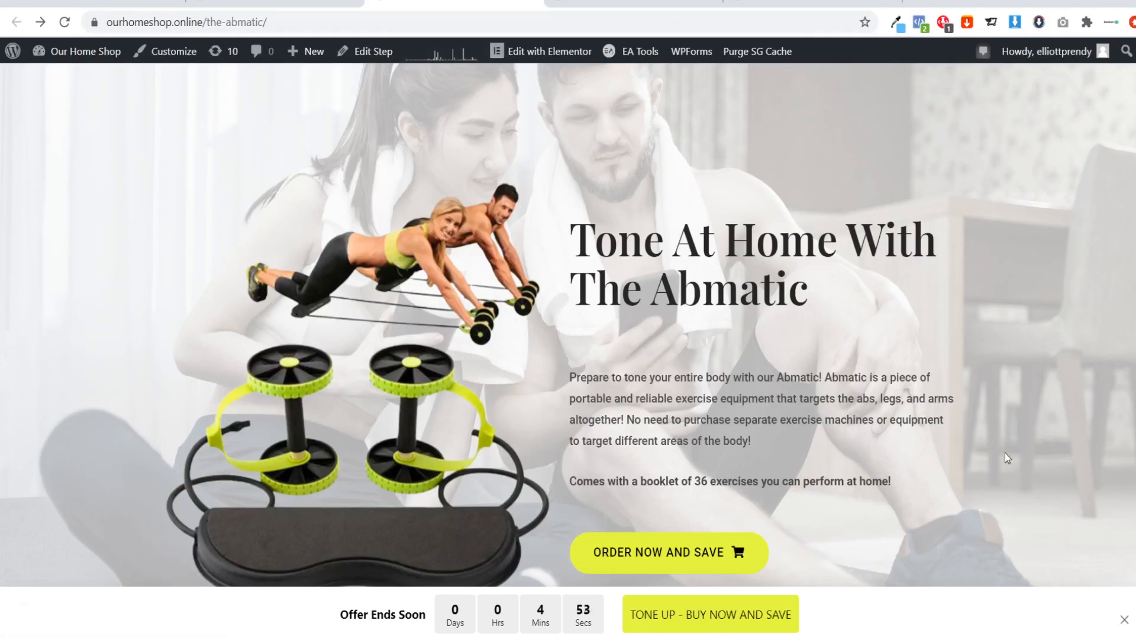
{"action": "scroll", "coordinate": [938, 424], "scroll_direction": "down", "scroll_amount": 15}
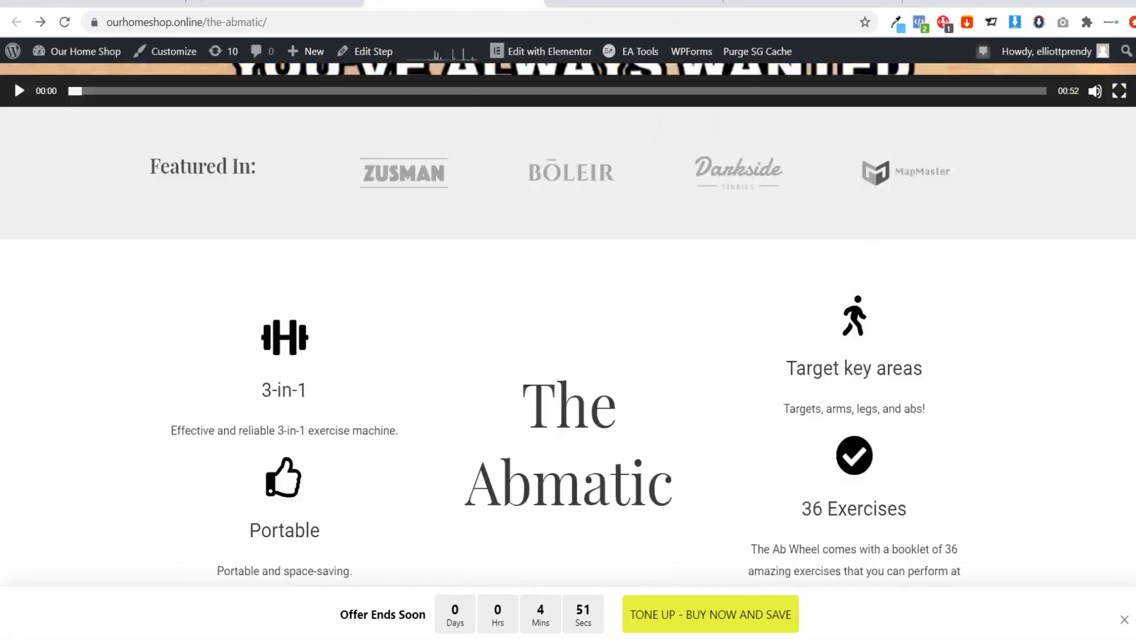
{"action": "scroll", "coordinate": [568, 324], "scroll_direction": "up", "scroll_amount": 15}
{"action": "left_click", "coordinate": [290, 3]}
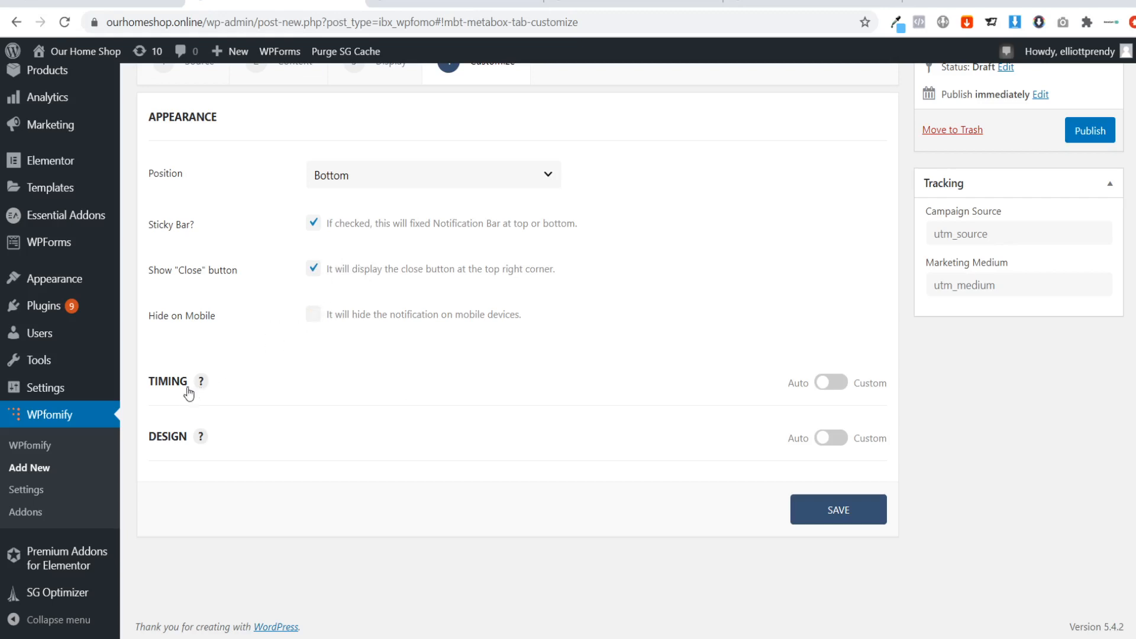
Enable custom timing for the notification bar and set the initial delay to 3 seconds.
{"action": "left_click", "coordinate": [830, 383]}
{"action": "scroll", "coordinate": [594, 441], "scroll_direction": "down", "scroll_amount": 1}
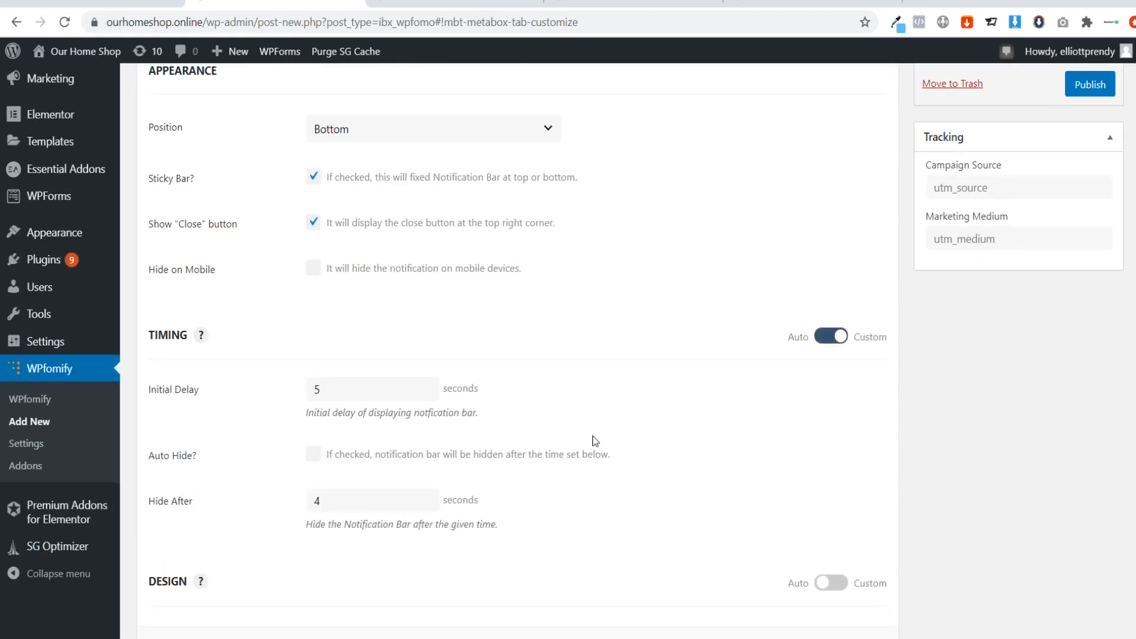
{"action": "scroll", "coordinate": [559, 452], "scroll_direction": "down", "scroll_amount": 2}
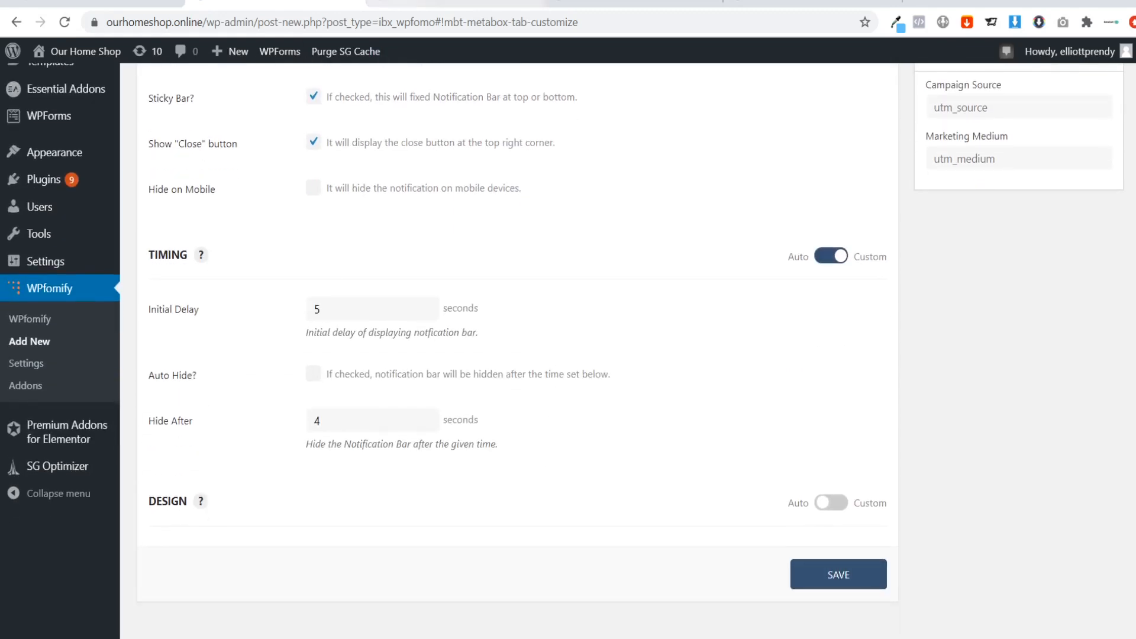
{"action": "left_click", "coordinate": [389, 306]}
{"action": "left_click", "coordinate": [403, 4]}
{"action": "left_click", "coordinate": [319, 2]}
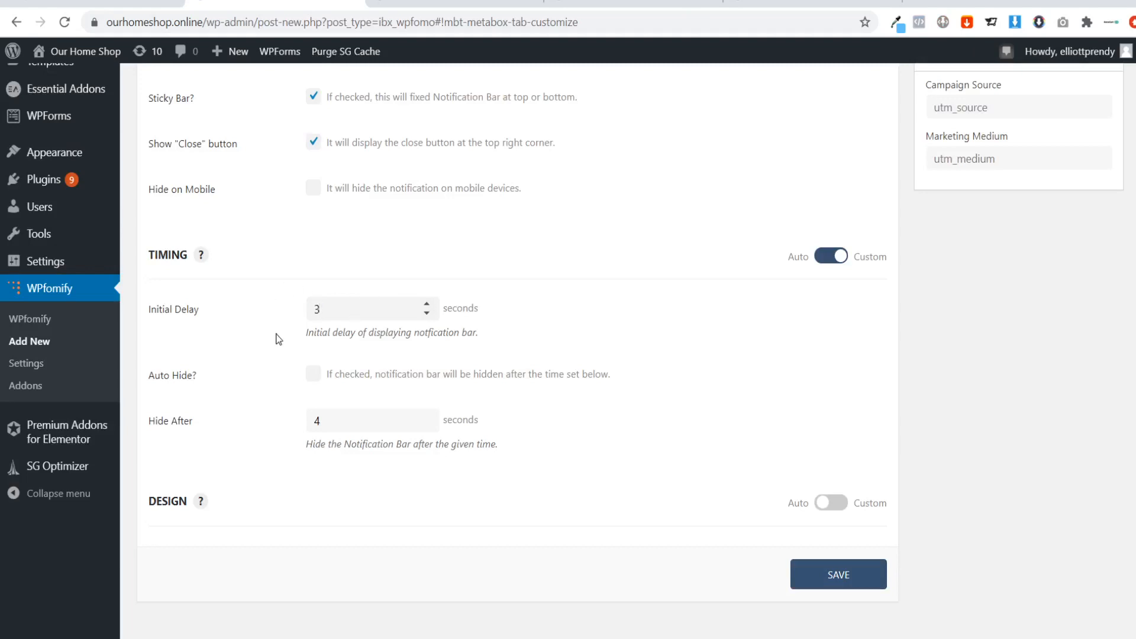
{"action": "left_click", "coordinate": [328, 376]}
{"action": "left_click", "coordinate": [453, 3]}
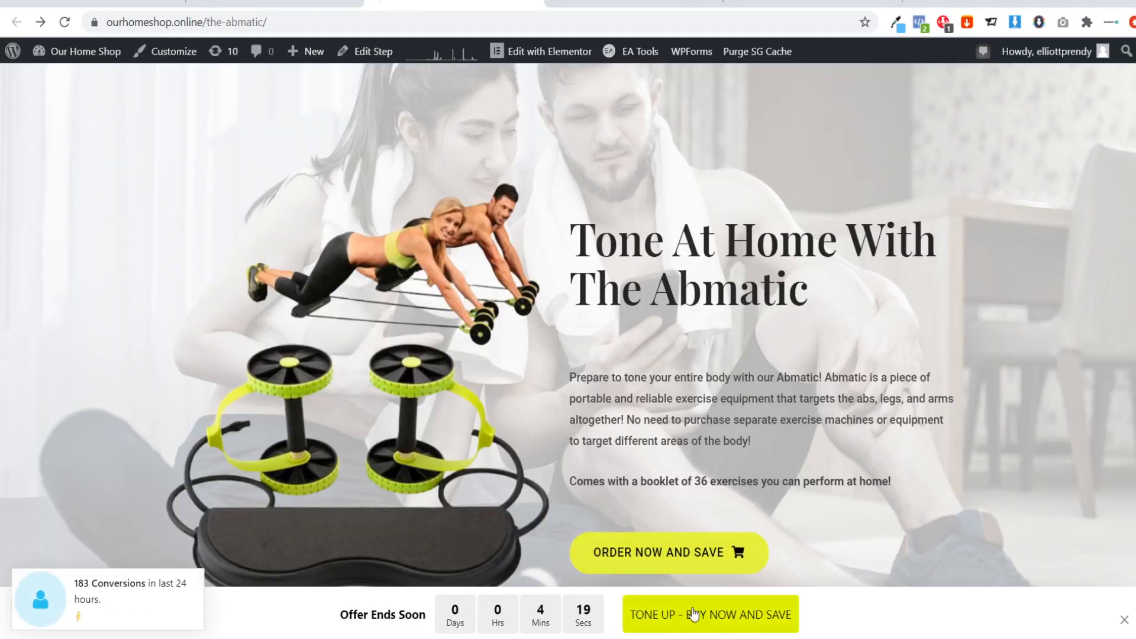
{"action": "left_click", "coordinate": [274, 3]}
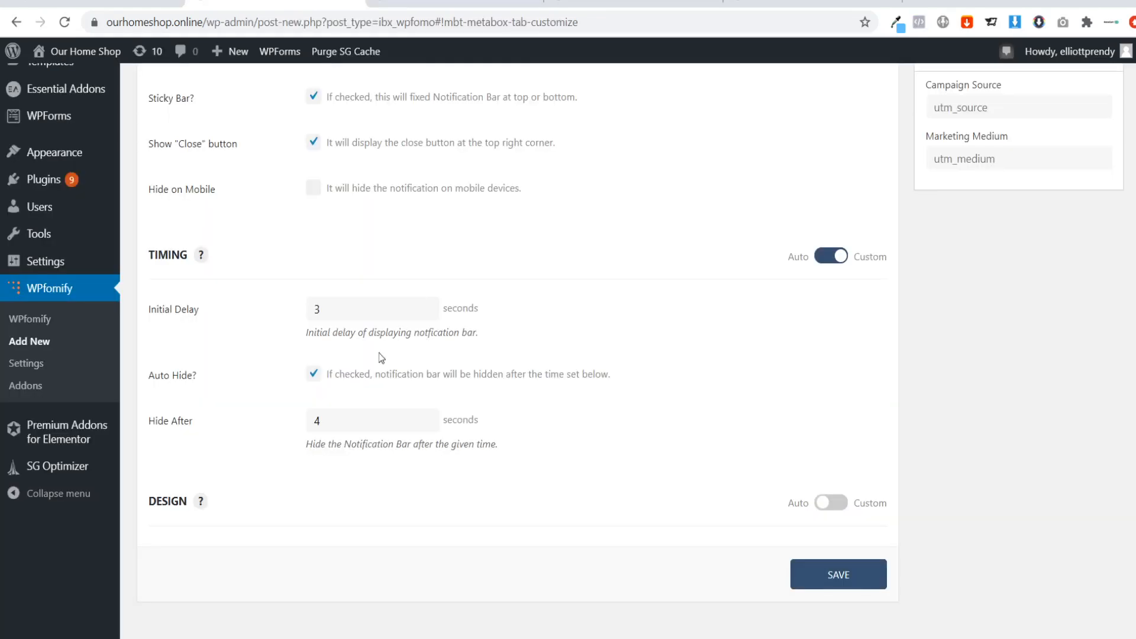
{"action": "left_click", "coordinate": [314, 383]}
Enable custom design for the bar and copy the light blue hex code 63c1f7 from the Eye Dropper palette on the Abmatic page.
{"action": "left_click", "coordinate": [828, 503]}
{"action": "scroll", "coordinate": [503, 468], "scroll_direction": "down", "scroll_amount": 3}
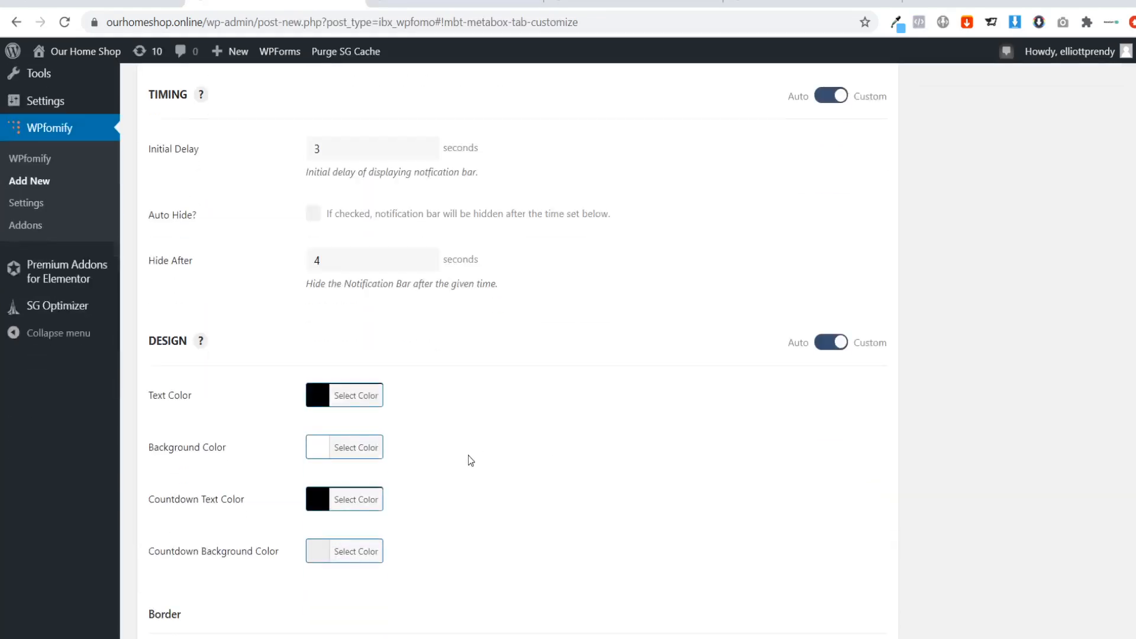
{"action": "scroll", "coordinate": [438, 431], "scroll_direction": "down", "scroll_amount": 2}
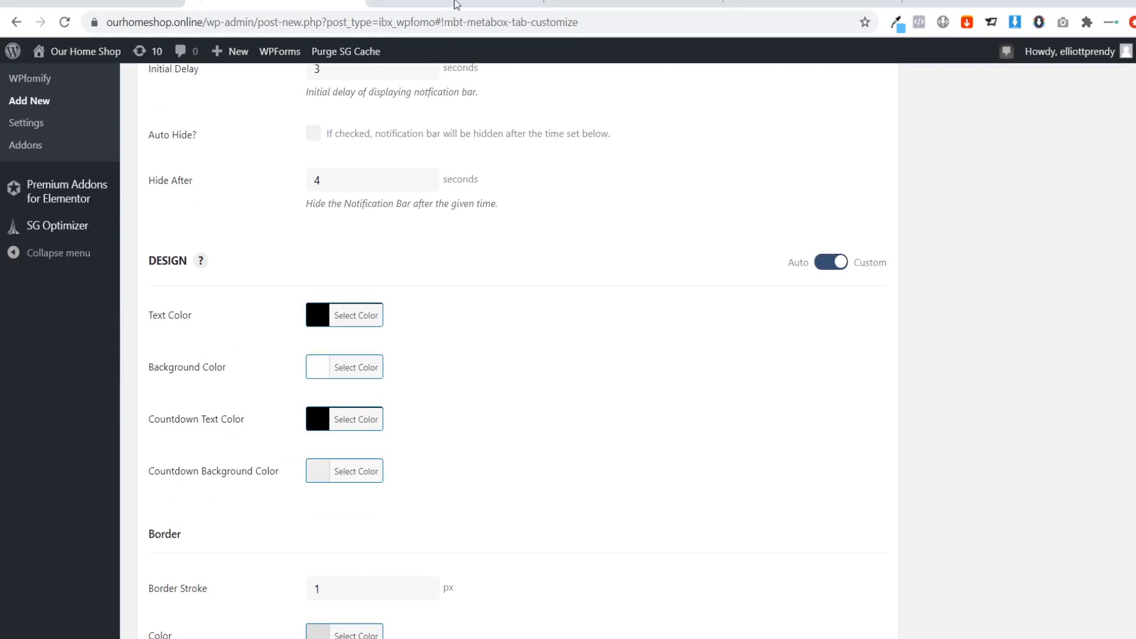
{"action": "left_click", "coordinate": [455, 4]}
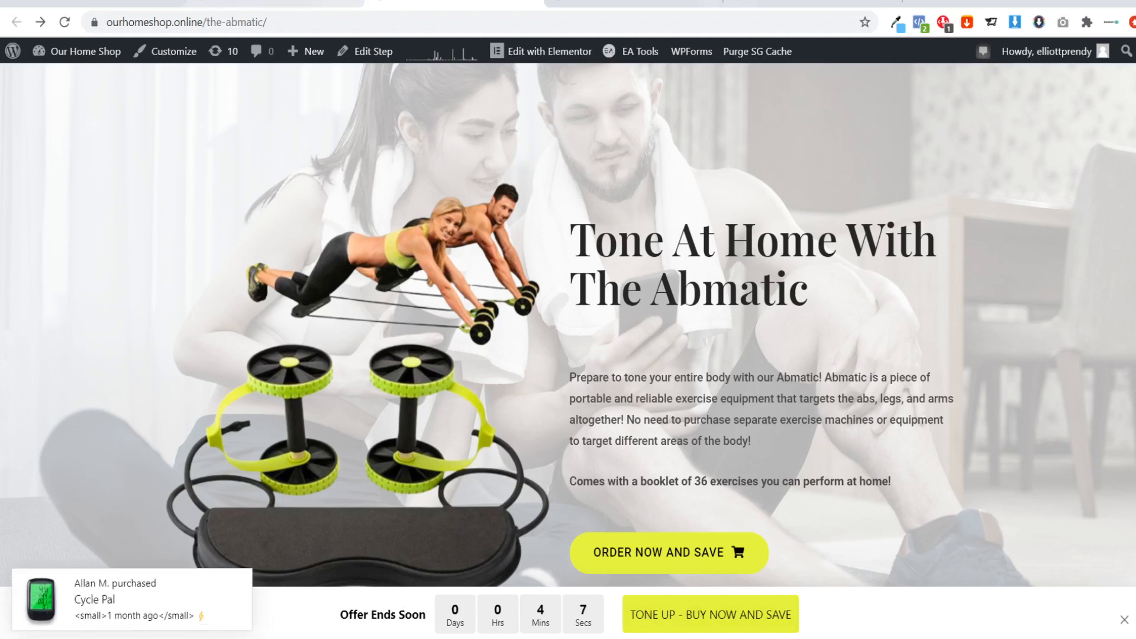
{"action": "left_click", "coordinate": [897, 24]}
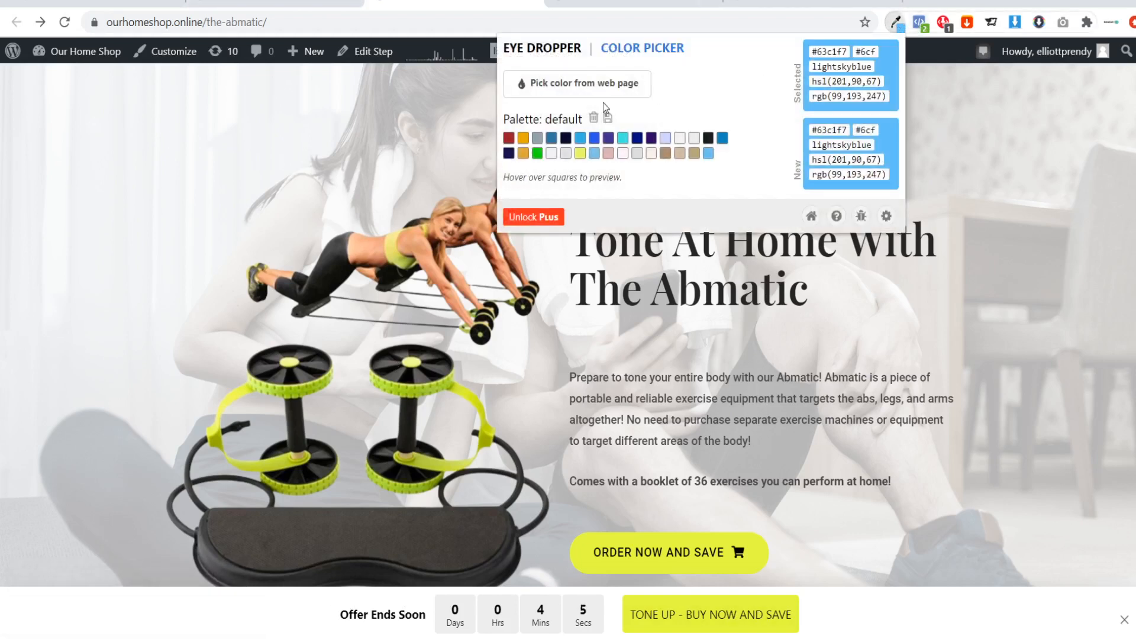
{"action": "left_click", "coordinate": [523, 138]}
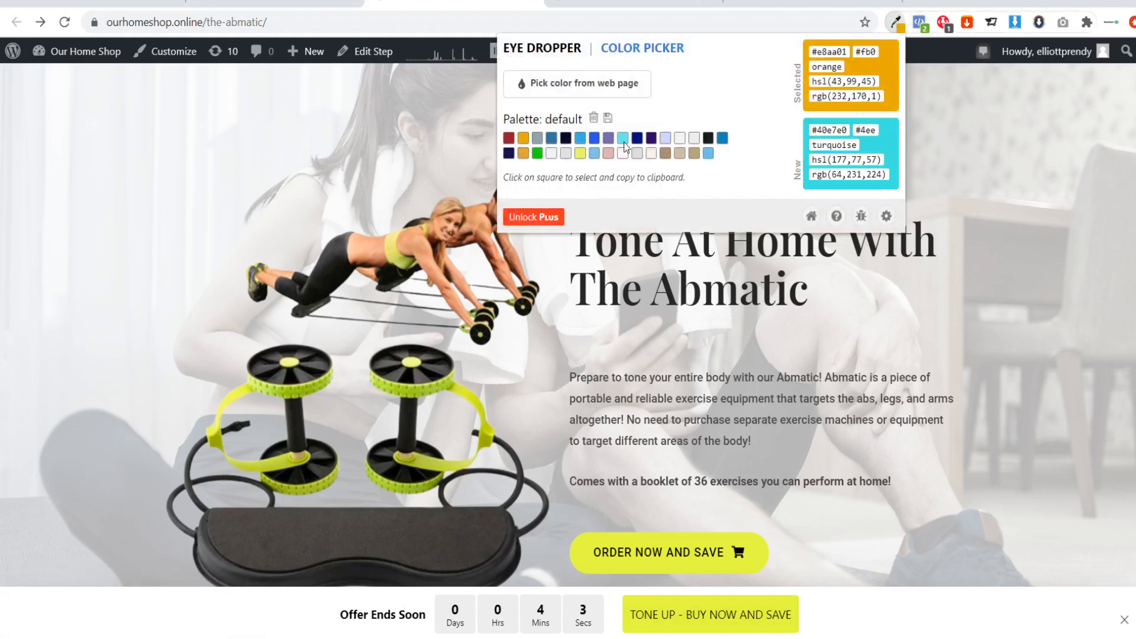
{"action": "left_click", "coordinate": [708, 154]}
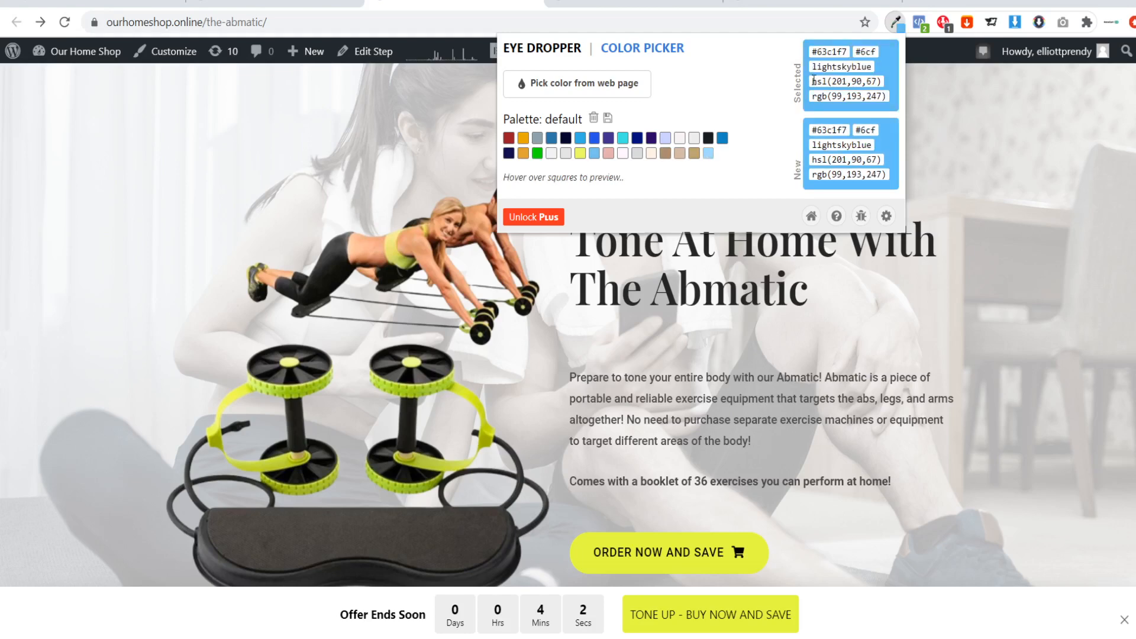
{"action": "double_click", "coordinate": [841, 51]}
{"action": "key", "text": "ctrl+c"}
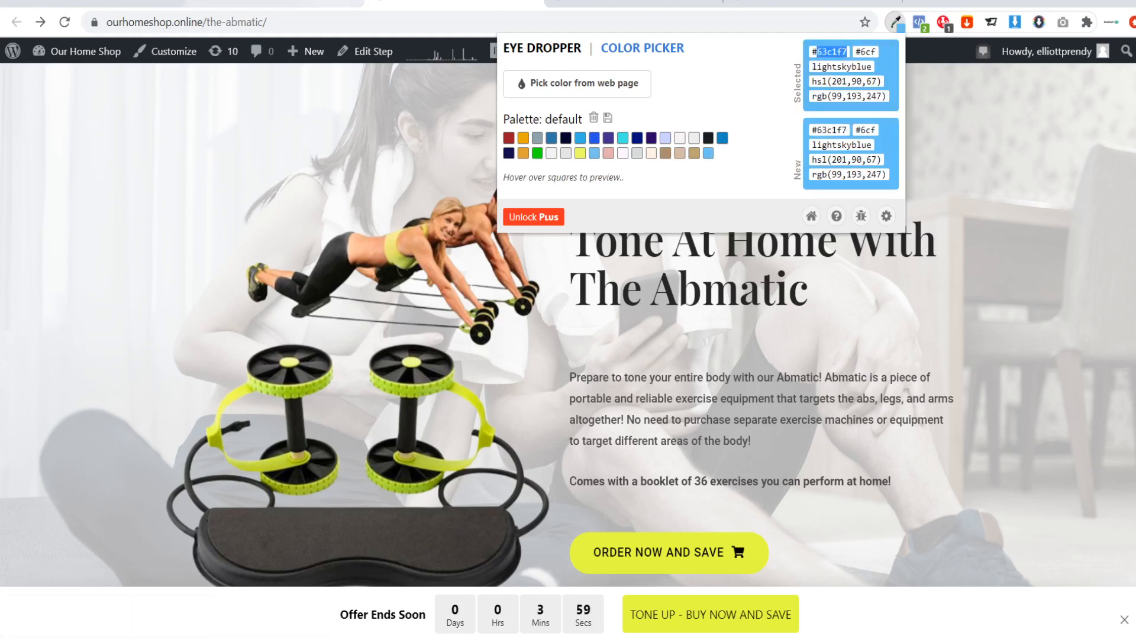
Set the notification bar's text color to the copied light blue, #63c1f7.
{"action": "left_click", "coordinate": [326, 4]}
{"action": "left_click", "coordinate": [351, 323]}
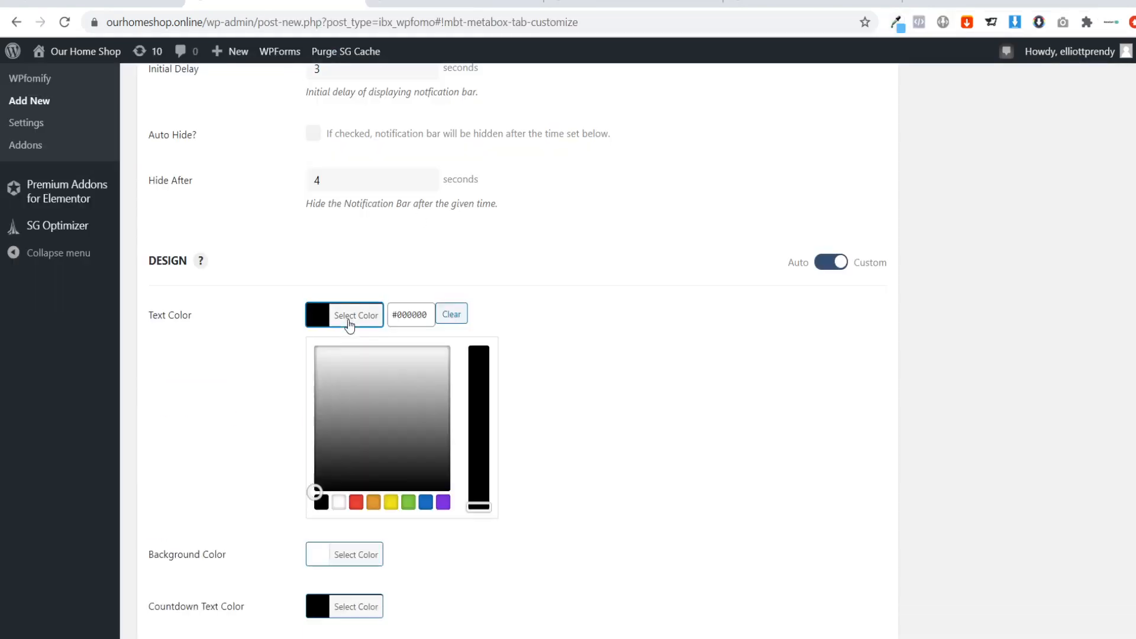
{"action": "double_click", "coordinate": [414, 315]}
{"action": "key", "text": "ctrl+v"}
{"action": "left_click", "coordinate": [568, 330]}
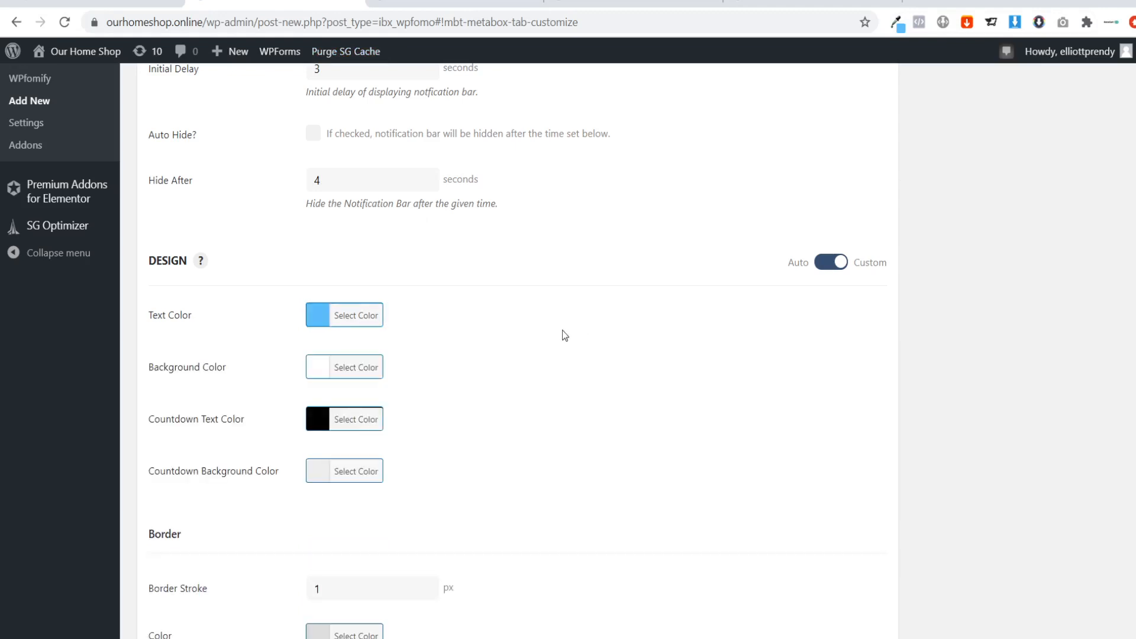
Set the notification bar's background color to the preset red and compare it with the bar on the Abmatic page.
{"action": "scroll", "coordinate": [431, 338], "scroll_direction": "down", "scroll_amount": 1}
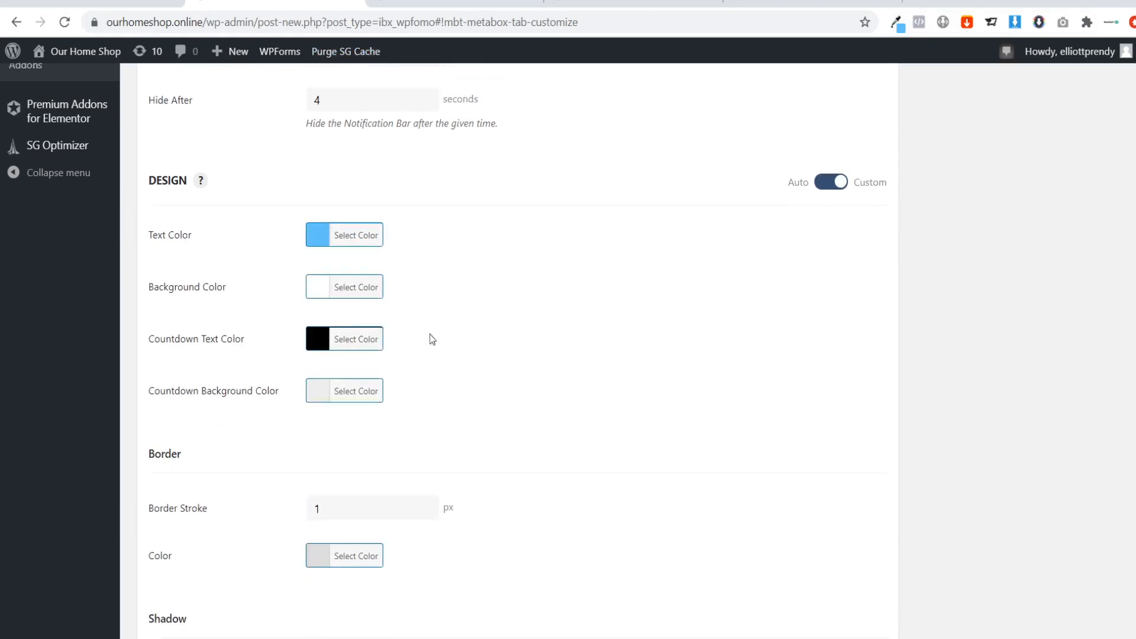
{"action": "left_click", "coordinate": [345, 290]}
{"action": "left_click", "coordinate": [356, 474]}
{"action": "left_click", "coordinate": [550, 374]}
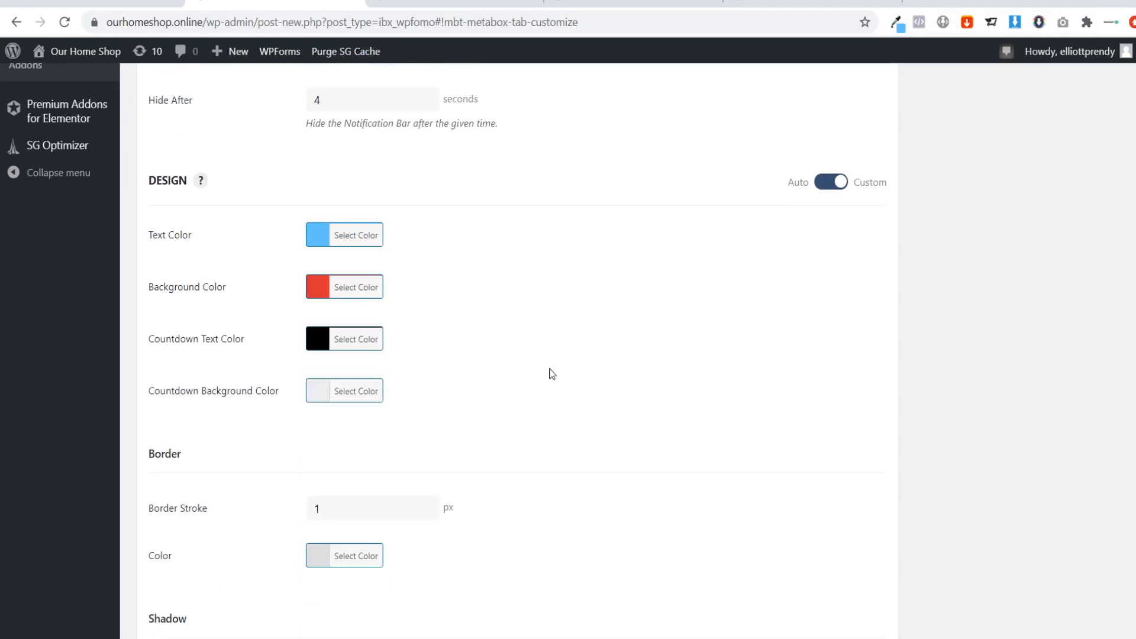
{"action": "scroll", "coordinate": [385, 353], "scroll_direction": "down", "scroll_amount": 1}
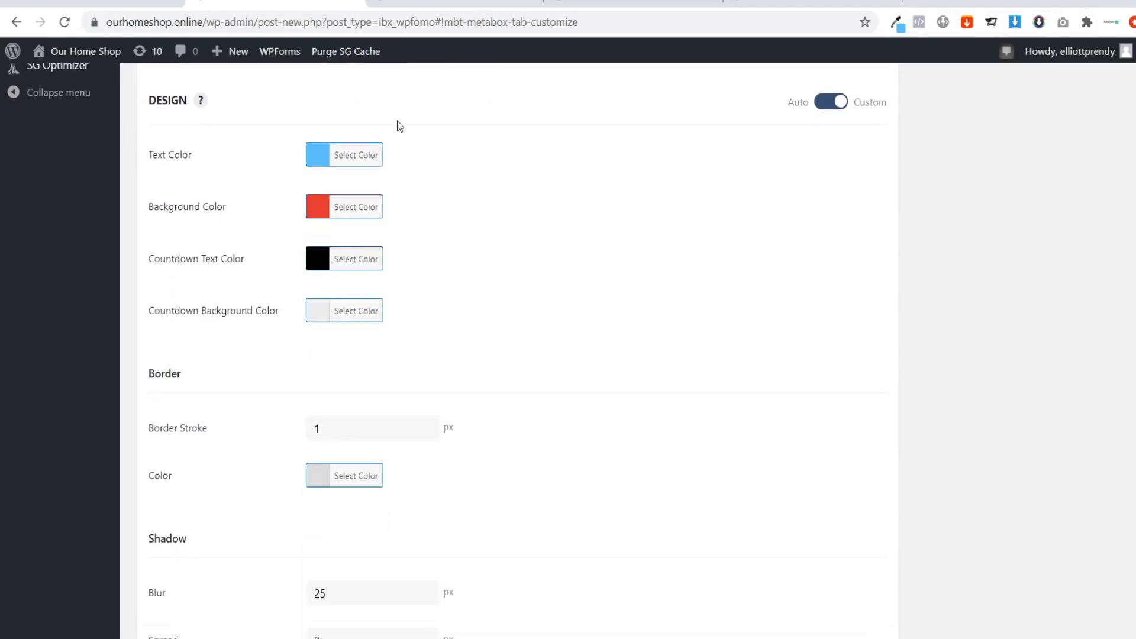
{"action": "left_click", "coordinate": [418, 6]}
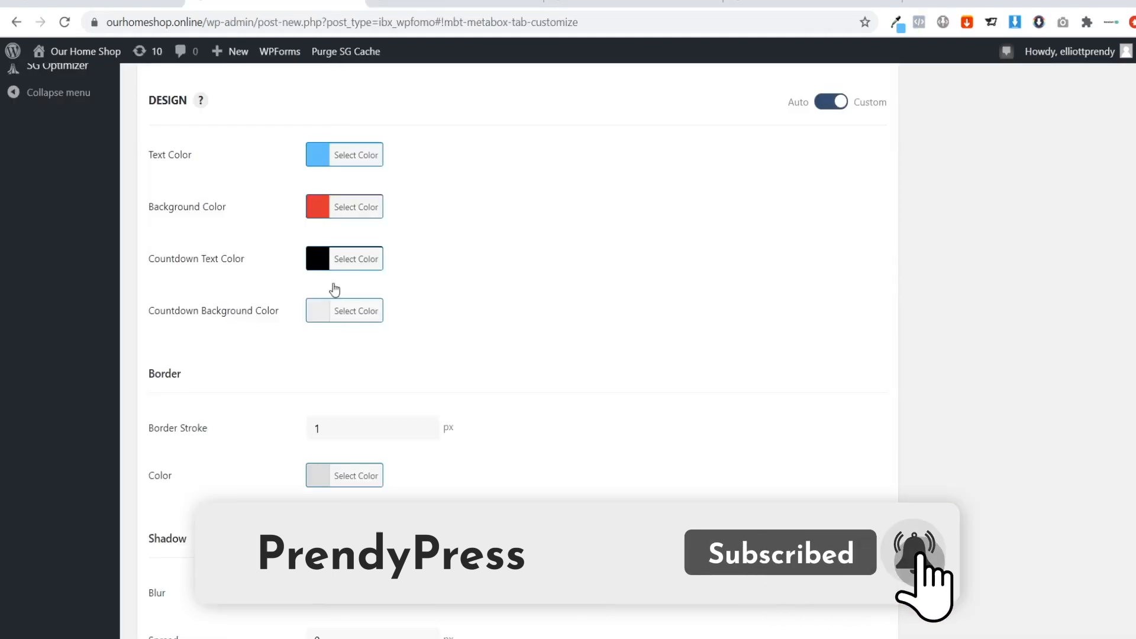
Set the bar's border stroke to 0 px and review the shadow settings.
{"action": "scroll", "coordinate": [458, 296], "scroll_direction": "down", "scroll_amount": 1}
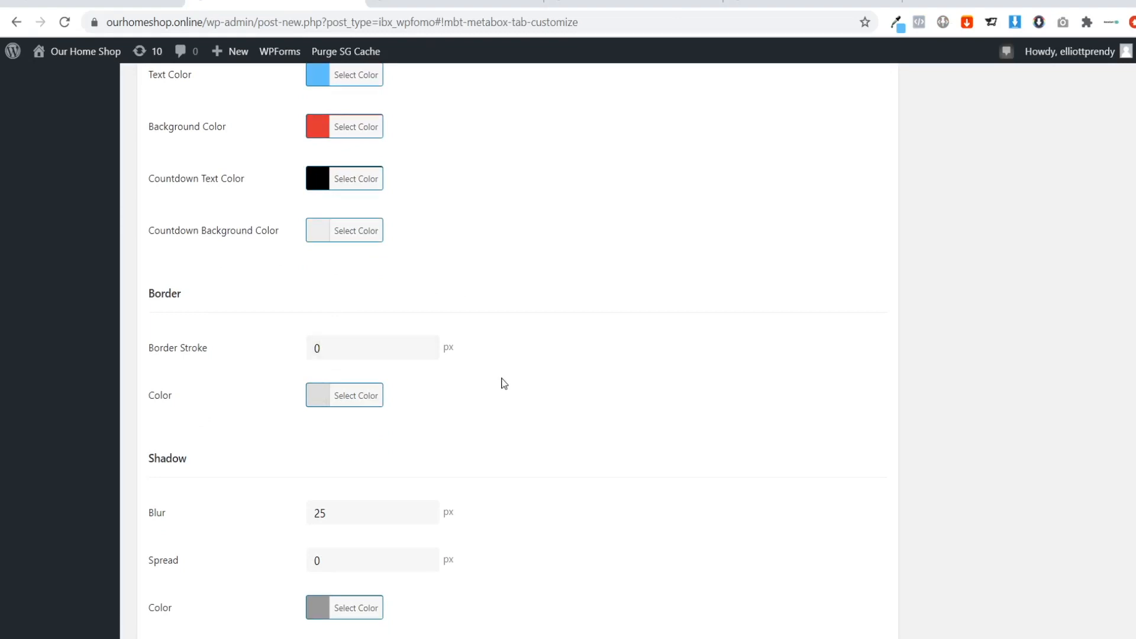
{"action": "scroll", "coordinate": [497, 376], "scroll_direction": "down", "scroll_amount": 2}
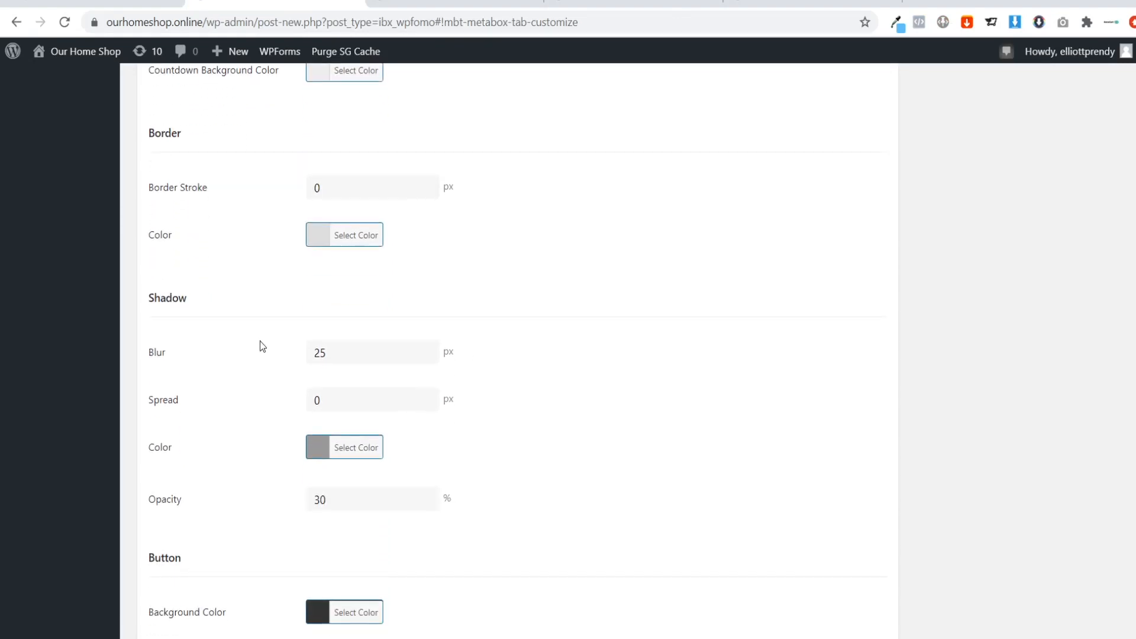
{"action": "scroll", "coordinate": [408, 373], "scroll_direction": "down", "scroll_amount": 4}
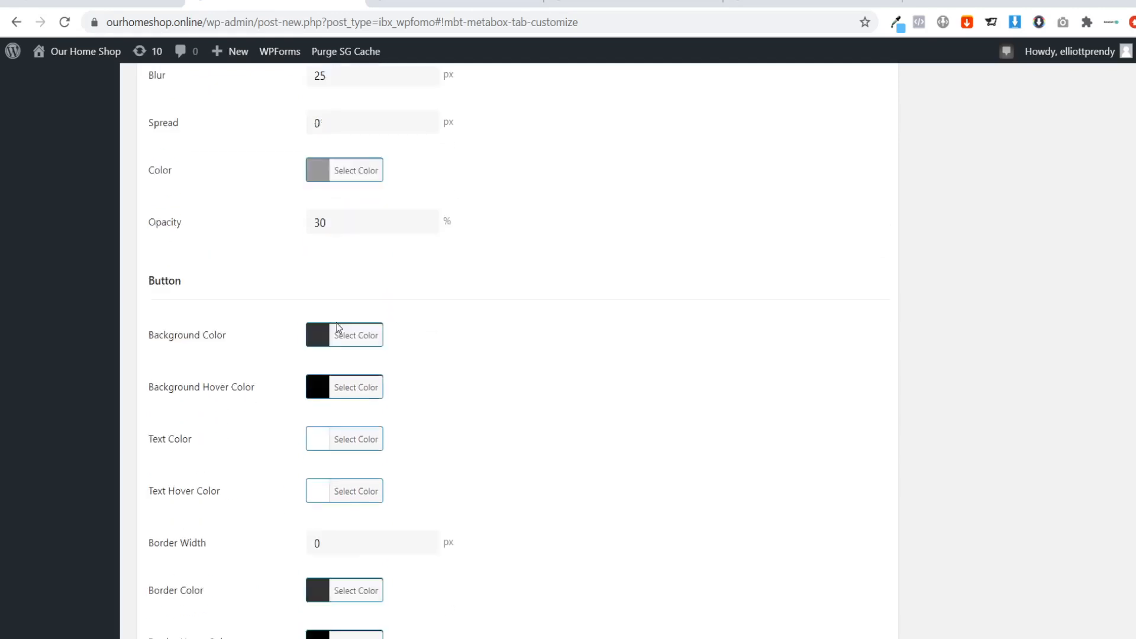
Copy the yellow hex code ebfd66 from the Eye Dropper palette on the Abmatic sales page.
{"action": "left_click", "coordinate": [454, 2]}
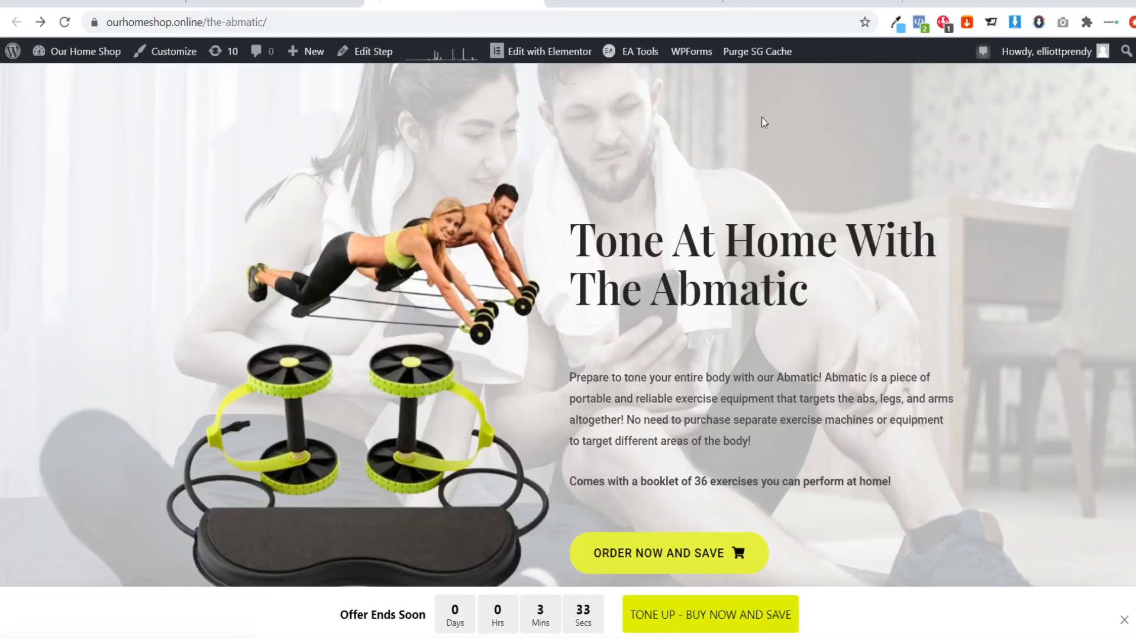
{"action": "left_click", "coordinate": [897, 24]}
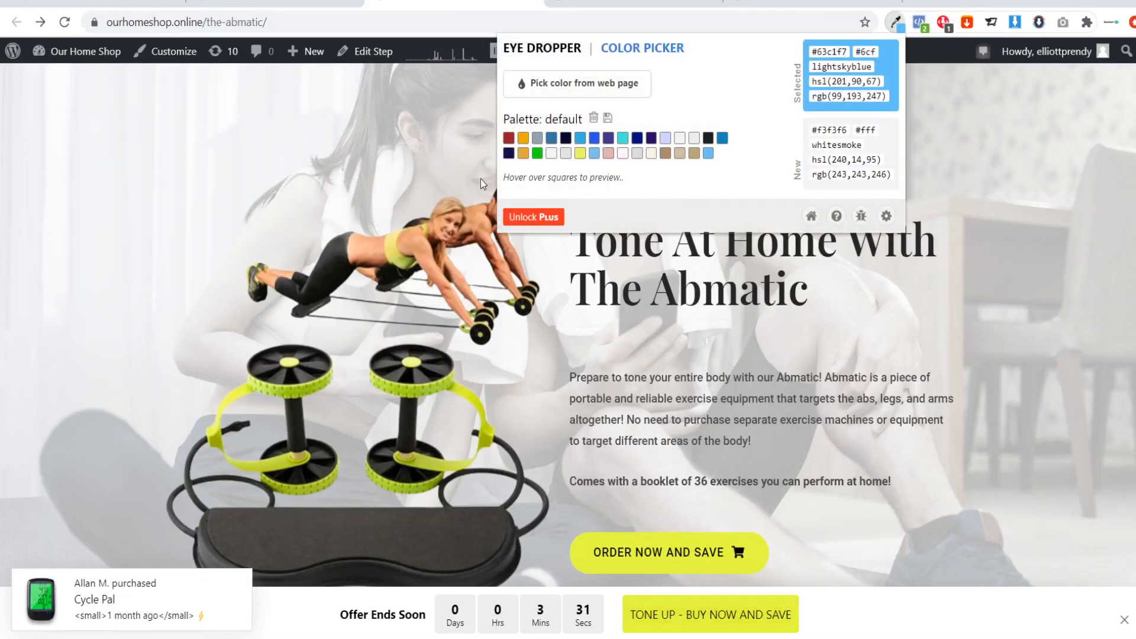
{"action": "double_click", "coordinate": [844, 51]}
{"action": "key", "text": "ctrl+c"}
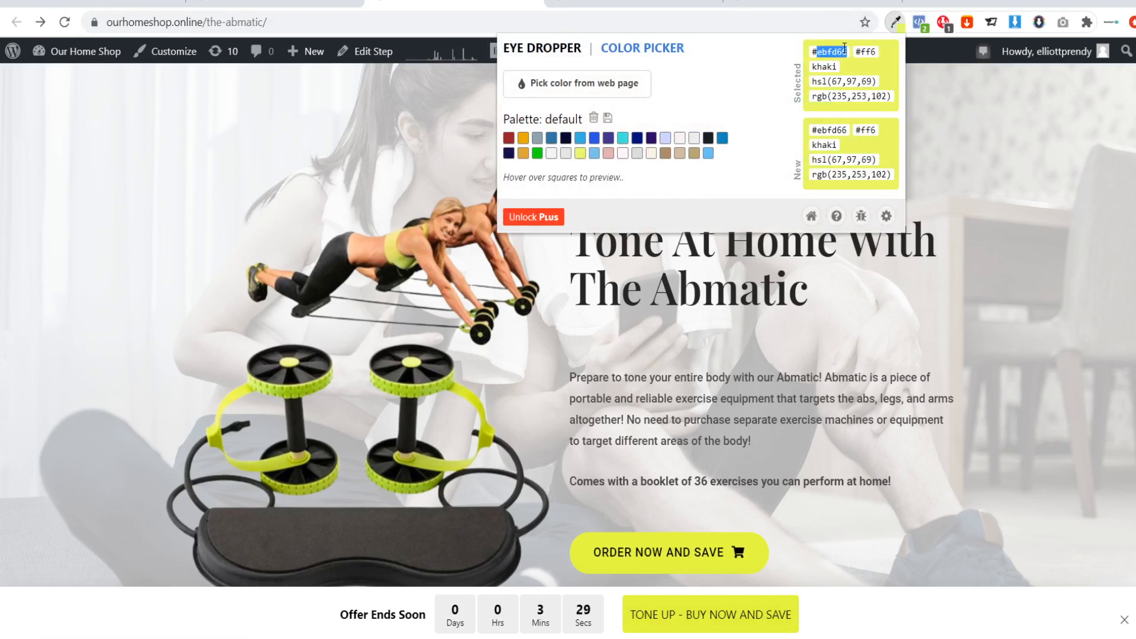
{"action": "left_click", "coordinate": [700, 296]}
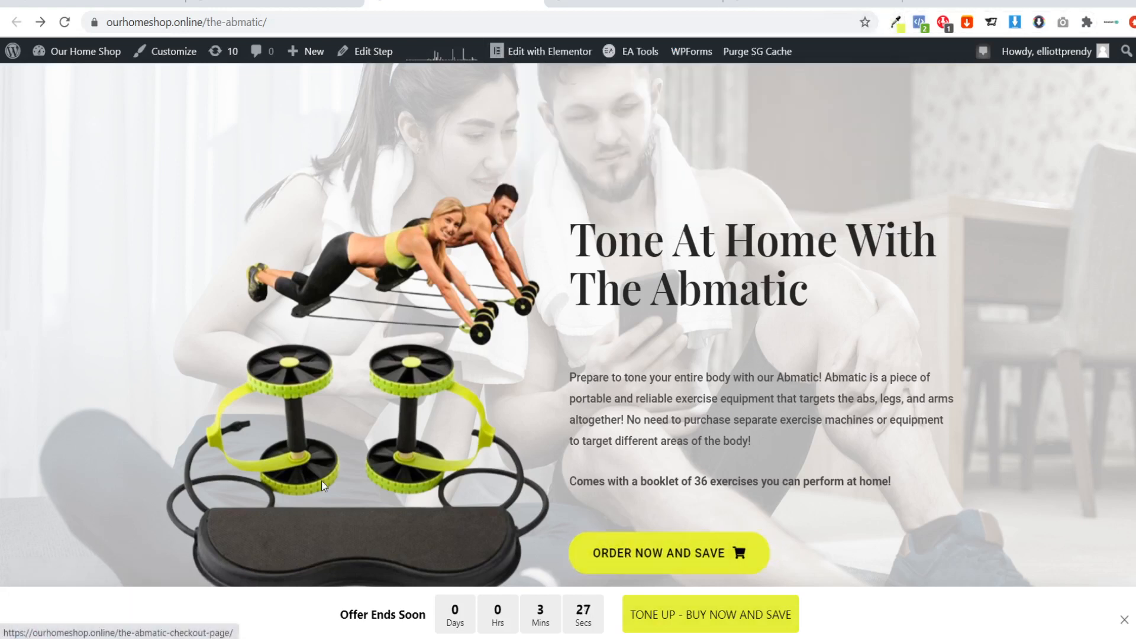
Set the button's background color in the bar's design settings to the copied yellow, #ebfd66.
{"action": "left_click", "coordinate": [266, 2]}
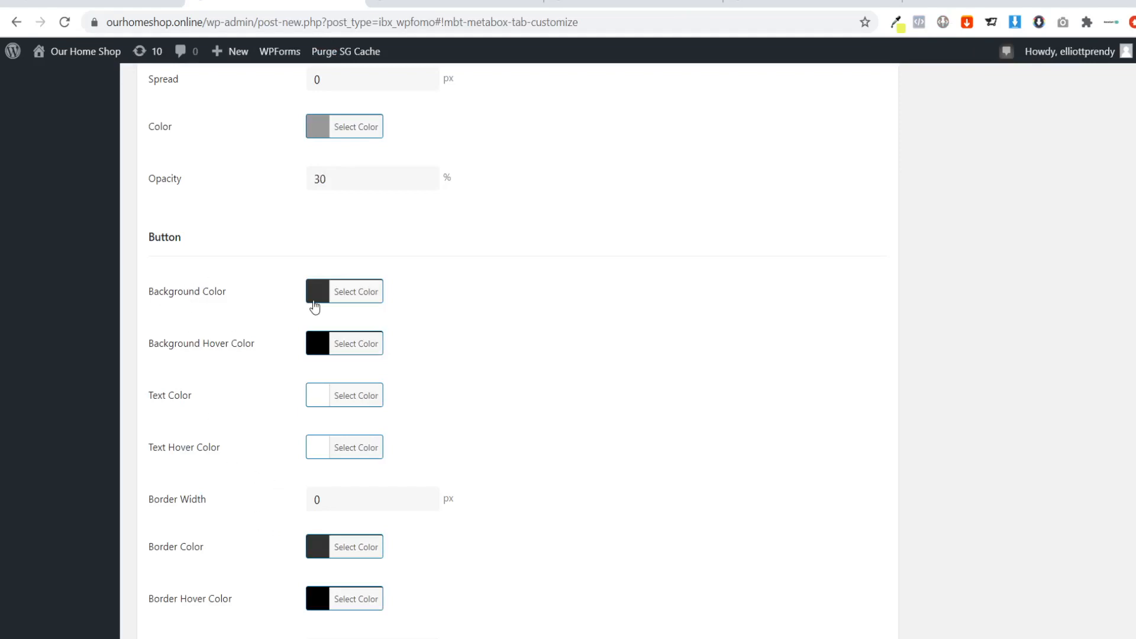
{"action": "scroll", "coordinate": [314, 307], "scroll_direction": "down", "scroll_amount": 1}
{"action": "left_click", "coordinate": [334, 216]}
{"action": "double_click", "coordinate": [408, 211]}
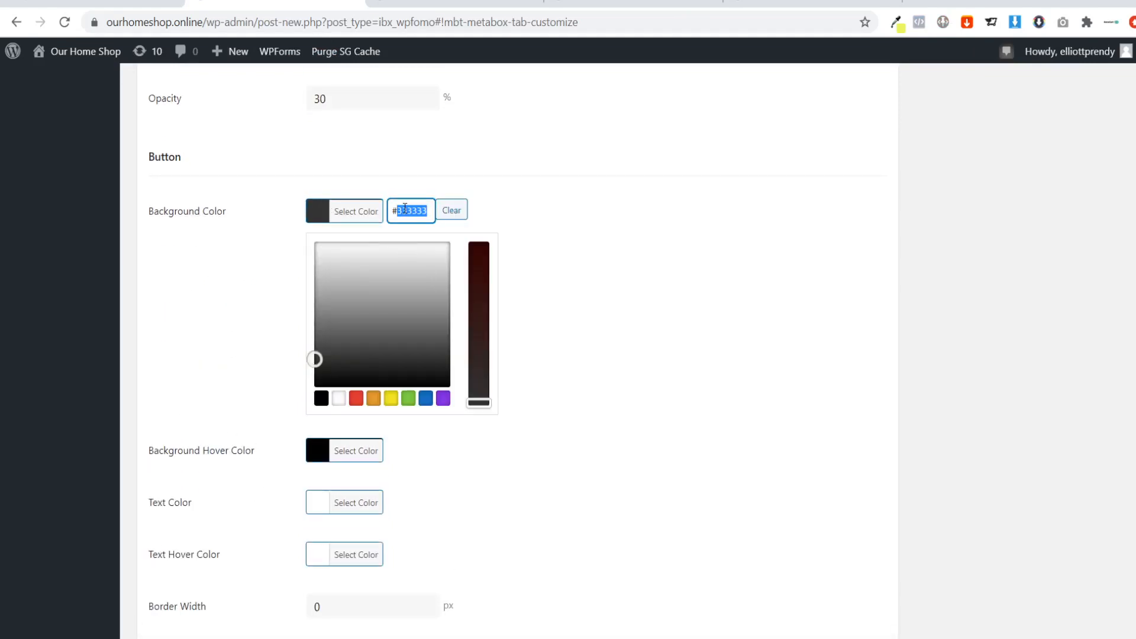
{"action": "key", "text": "ctrl+v"}
{"action": "left_click", "coordinate": [595, 224]}
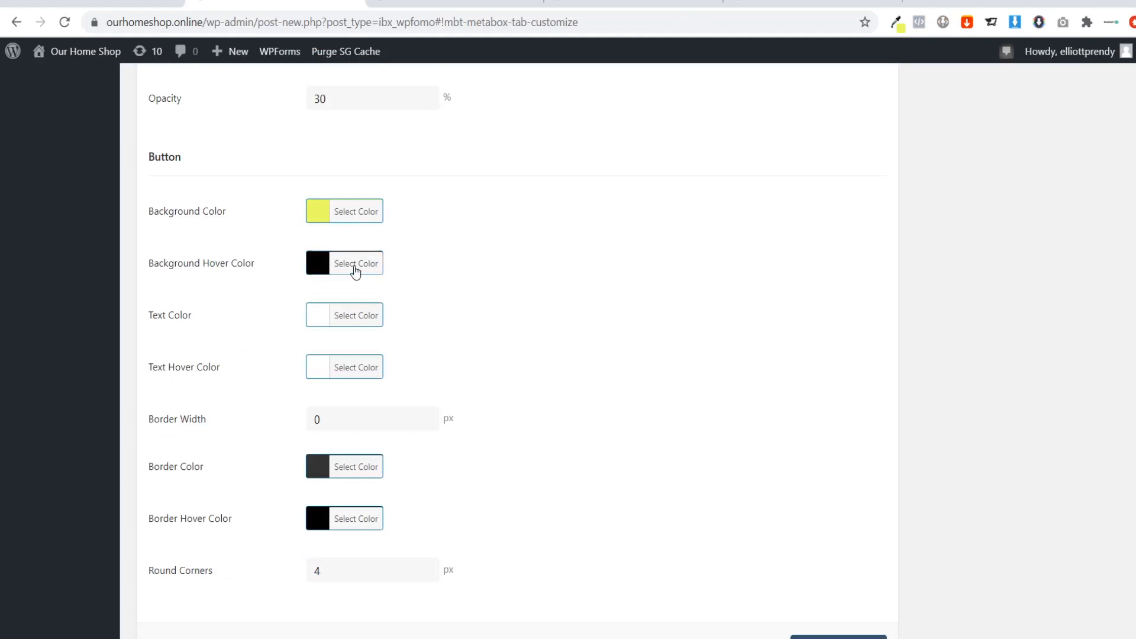
Set the button's background hover color to a more saturated shade of the yellow #ebfd66.
{"action": "left_click", "coordinate": [355, 266]}
{"action": "double_click", "coordinate": [430, 260]}
{"action": "key", "text": "ctrl+v"}
{"action": "left_click", "coordinate": [530, 306]}
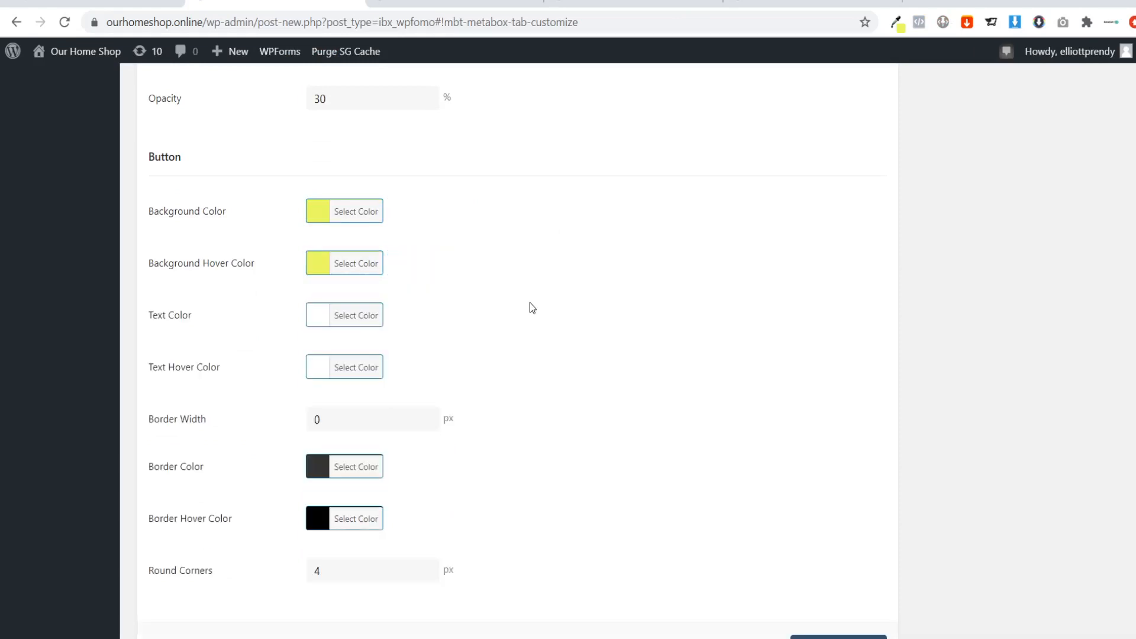
{"action": "left_click", "coordinate": [345, 273]}
{"action": "left_click_drag", "start_coordinate": [477, 360], "coordinate": [477, 318]}
{"action": "left_click", "coordinate": [583, 323]}
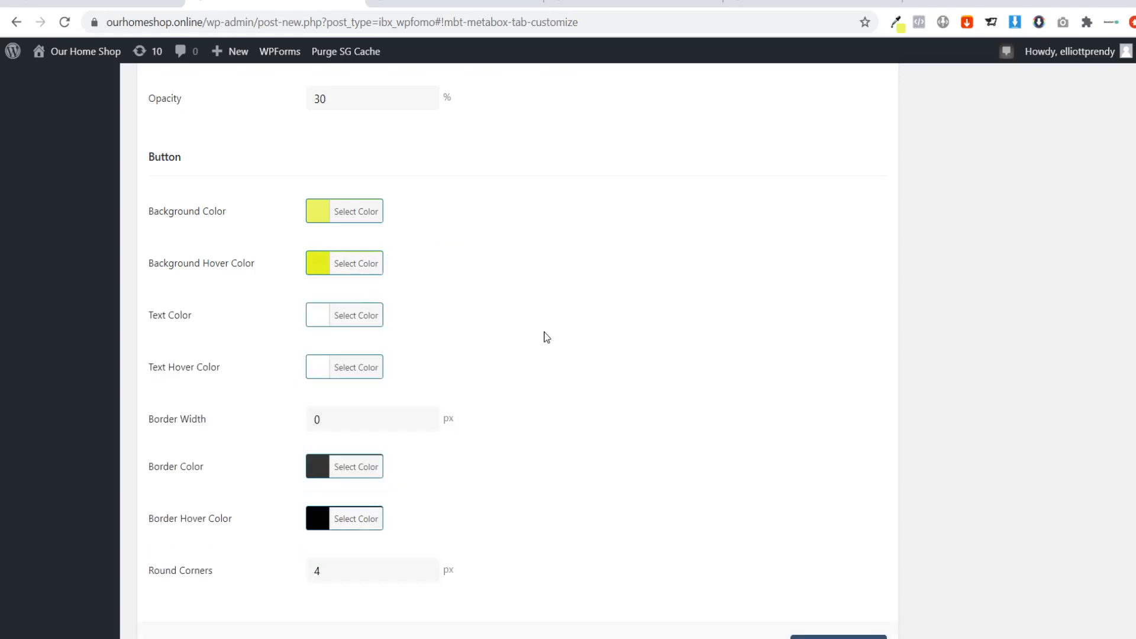
Set both the button's text color and its text hover color to black, #000000.
{"action": "left_click", "coordinate": [354, 319]}
{"action": "left_click", "coordinate": [321, 502]}
{"action": "left_click", "coordinate": [647, 397]}
{"action": "left_click", "coordinate": [348, 368]}
{"action": "left_click", "coordinate": [320, 555]}
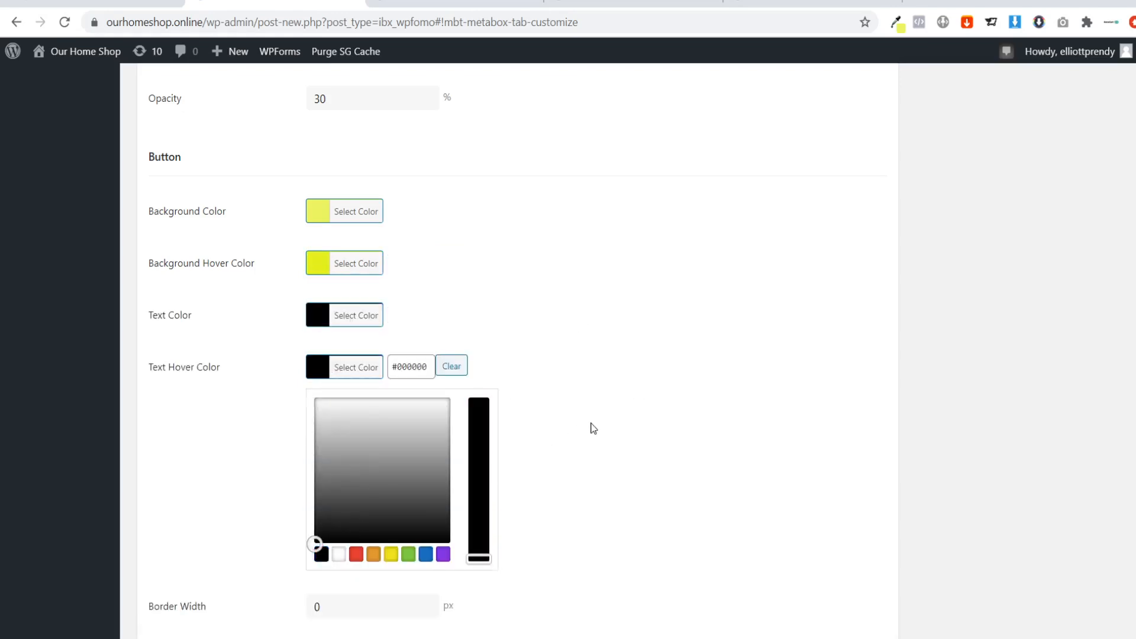
{"action": "left_click", "coordinate": [591, 425]}
Save and publish the notification, and check the restyled countdown bar on the Abmatic sales page.
{"action": "scroll", "coordinate": [552, 421], "scroll_direction": "down", "scroll_amount": 2}
{"action": "left_click", "coordinate": [829, 540]}
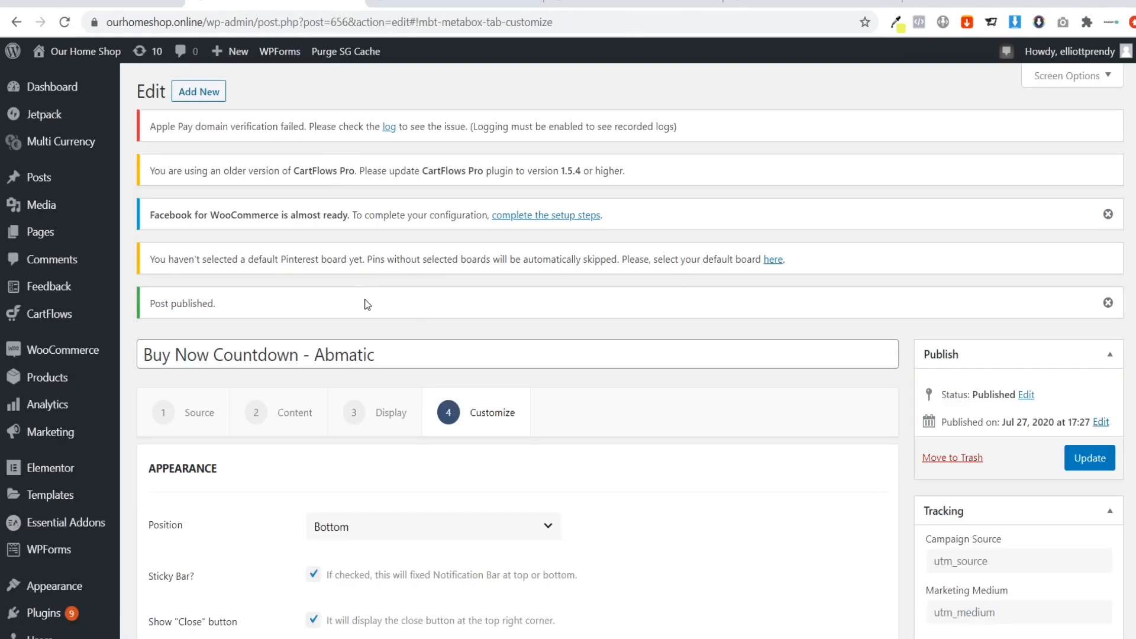
{"action": "left_click", "coordinate": [414, 7]}
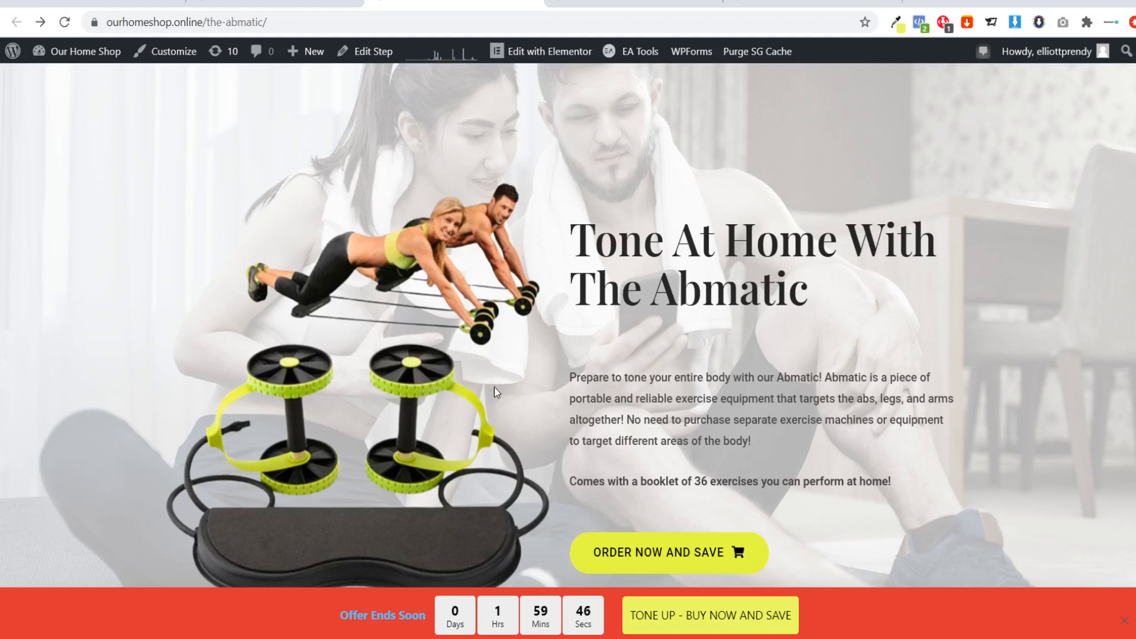
{"action": "scroll", "coordinate": [466, 344], "scroll_direction": "down", "scroll_amount": 1}
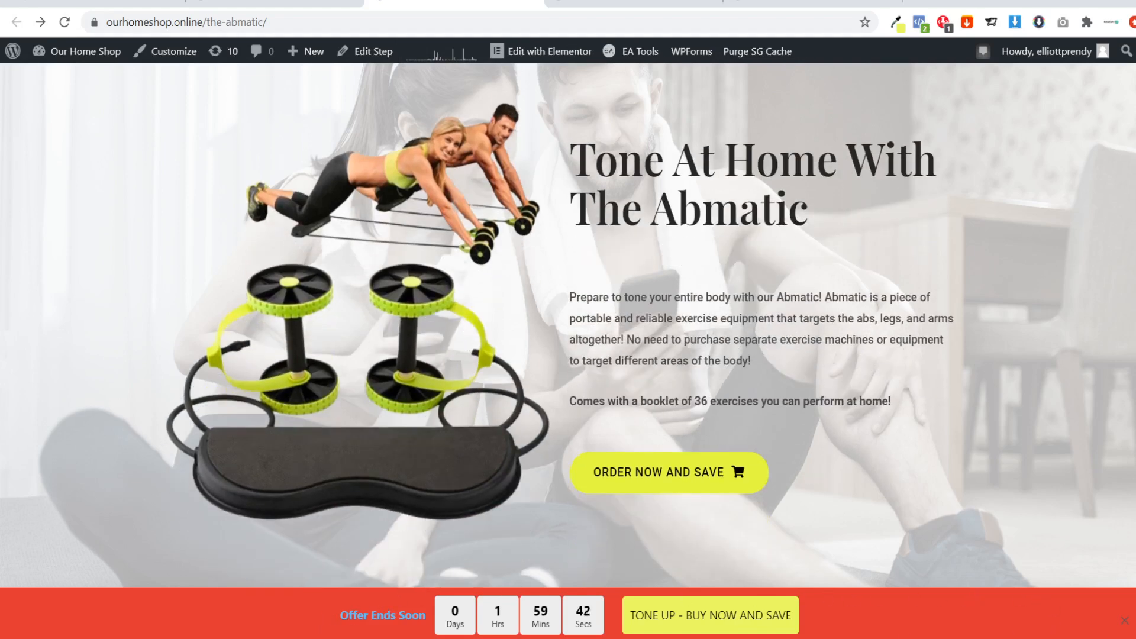
{"action": "left_click_drag", "start_coordinate": [241, 620], "coordinate": [567, 596]}
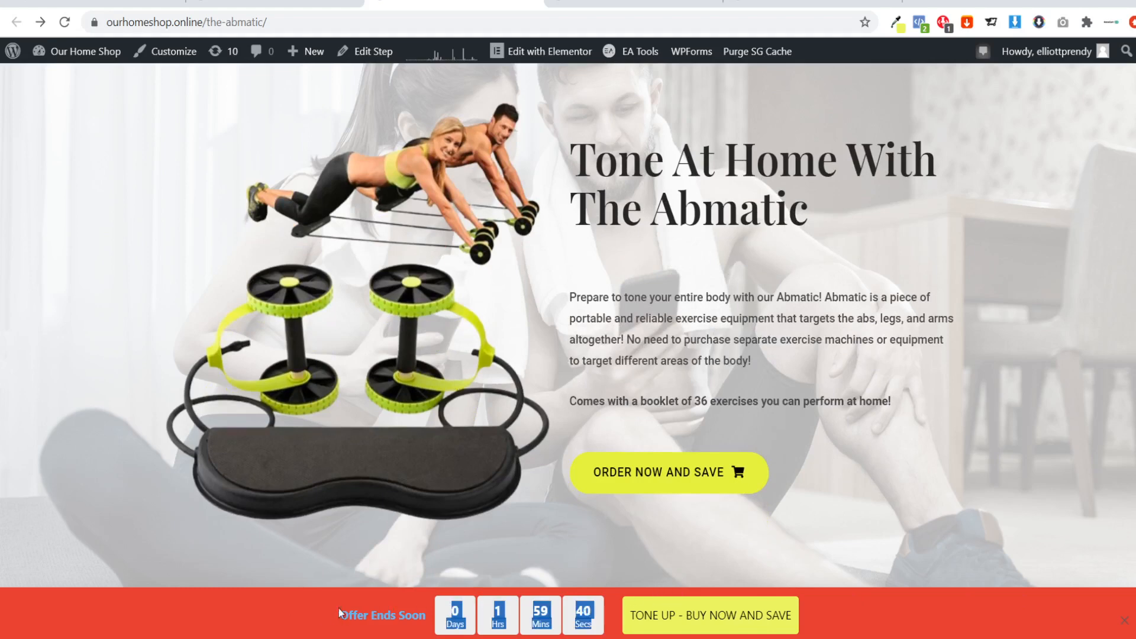
Set the countdown bar's background color to white and its text color to black in the design settings.
{"action": "left_click", "coordinate": [314, 600]}
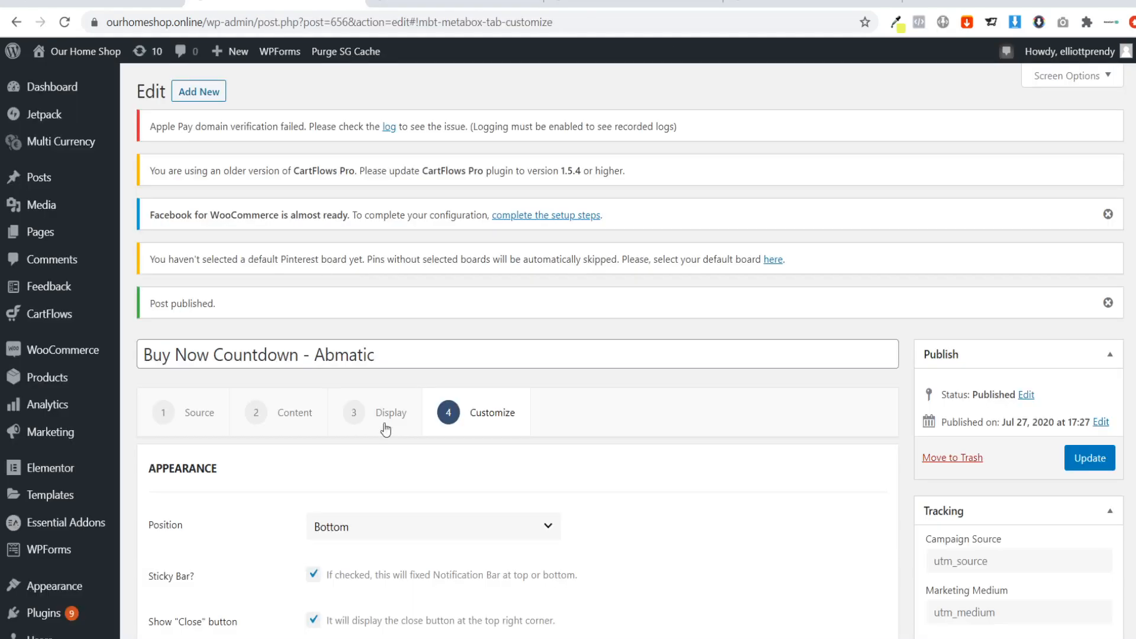
{"action": "scroll", "coordinate": [399, 414], "scroll_direction": "down", "scroll_amount": 5}
{"action": "scroll", "coordinate": [399, 414], "scroll_direction": "down", "scroll_amount": 3}
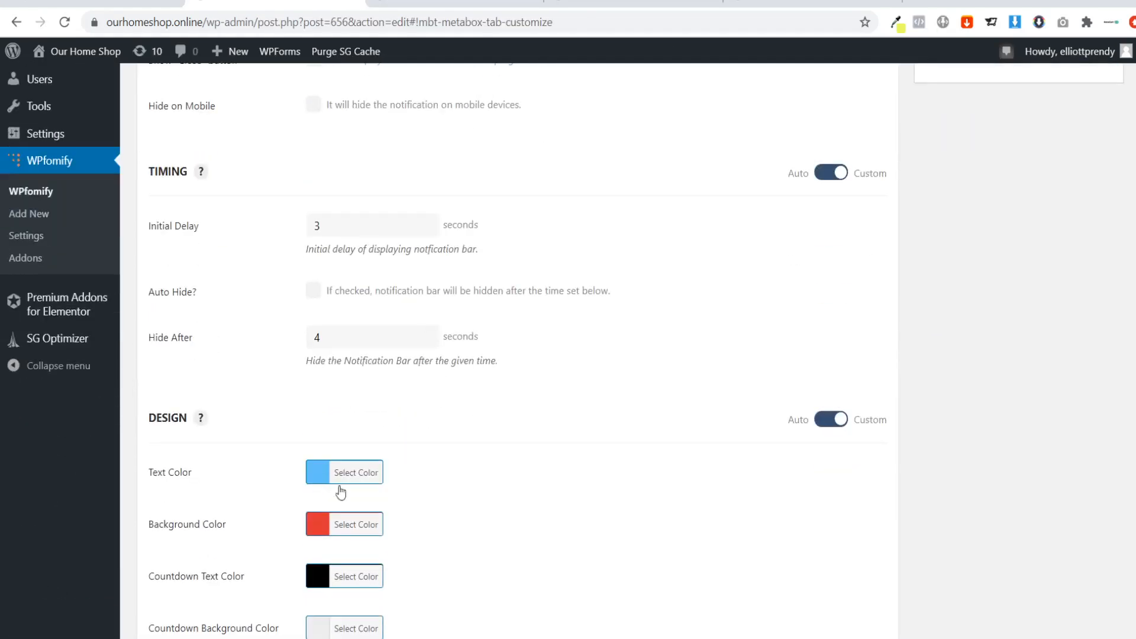
{"action": "scroll", "coordinate": [470, 478], "scroll_direction": "down", "scroll_amount": 3}
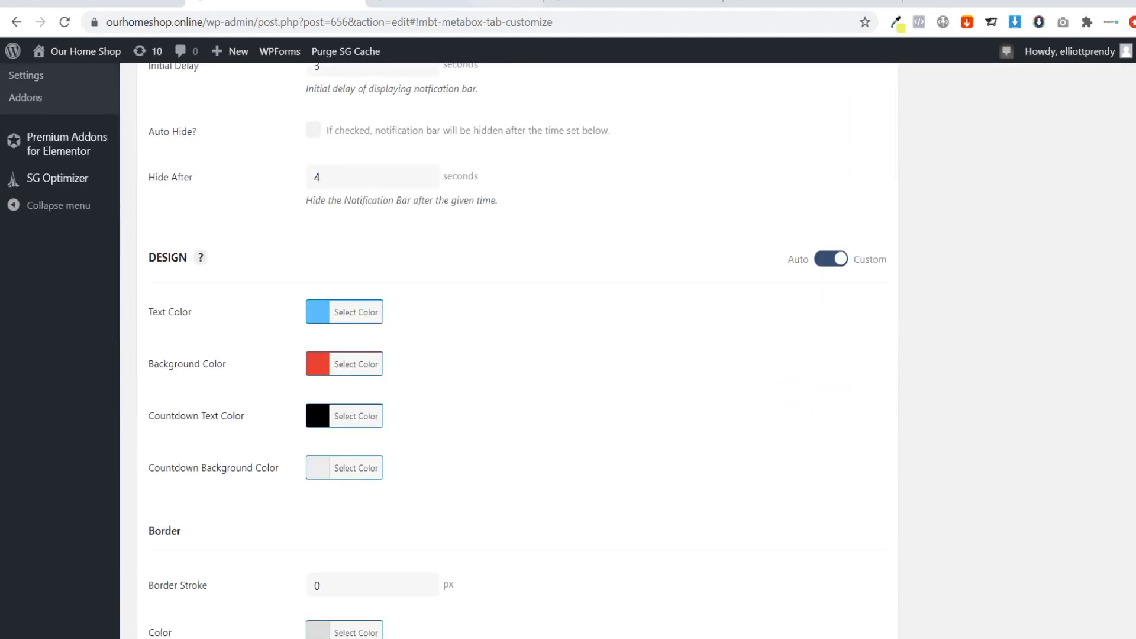
{"action": "left_click", "coordinate": [478, 1]}
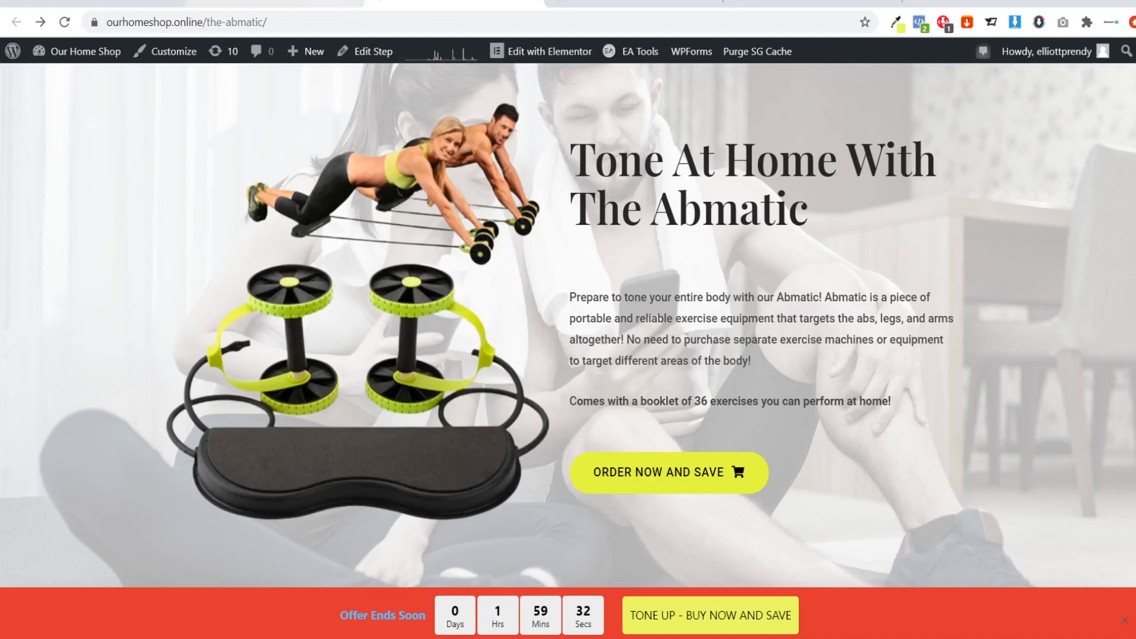
{"action": "left_click", "coordinate": [273, 3]}
{"action": "left_click", "coordinate": [349, 365]}
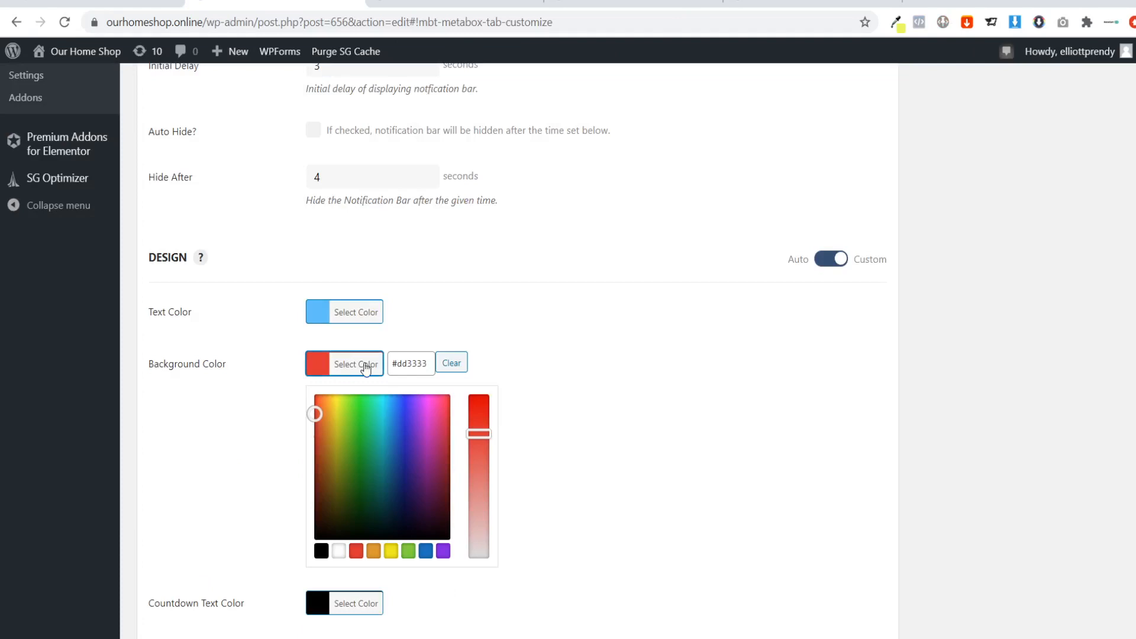
{"action": "left_click", "coordinate": [337, 551]}
{"action": "left_click", "coordinate": [344, 313]}
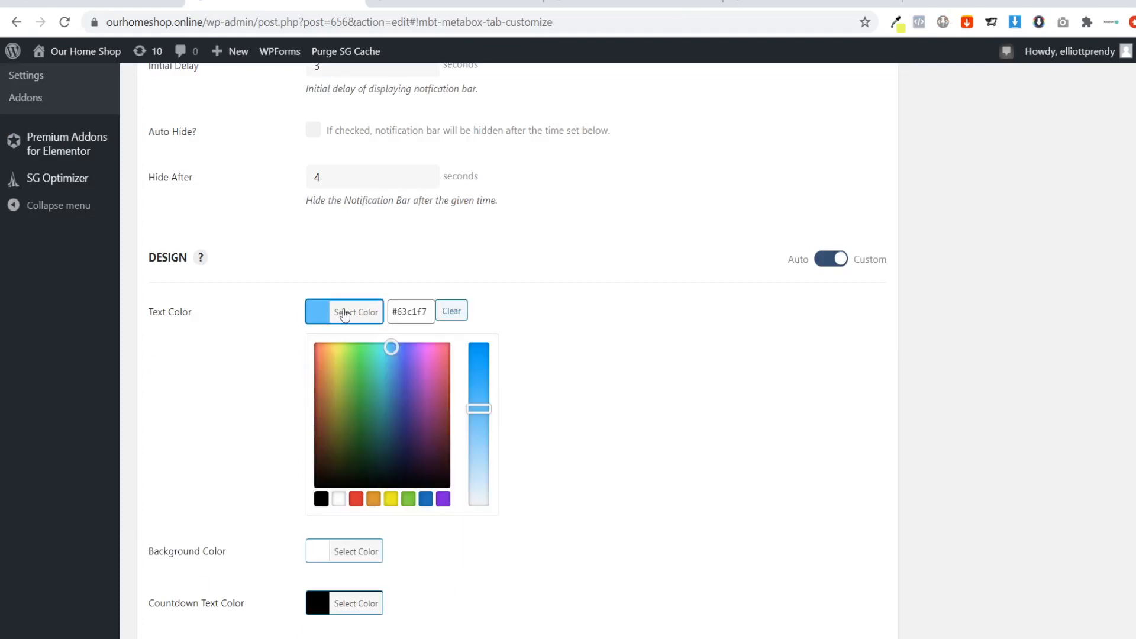
{"action": "left_click", "coordinate": [321, 499]}
{"action": "left_click", "coordinate": [631, 434]}
Save the Buy Now Countdown - Abmatic notification and reload the Abmatic sales page with the new bar colors.
{"action": "scroll", "coordinate": [619, 448], "scroll_direction": "down", "scroll_amount": 15}
{"action": "left_click", "coordinate": [809, 528]}
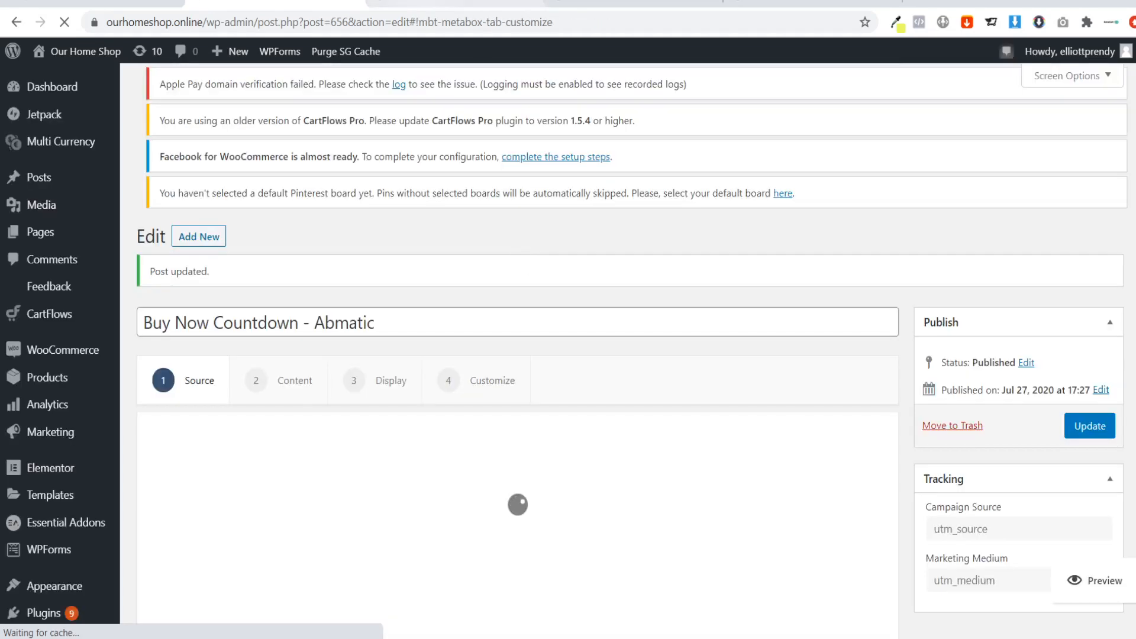
{"action": "left_click", "coordinate": [478, 2]}
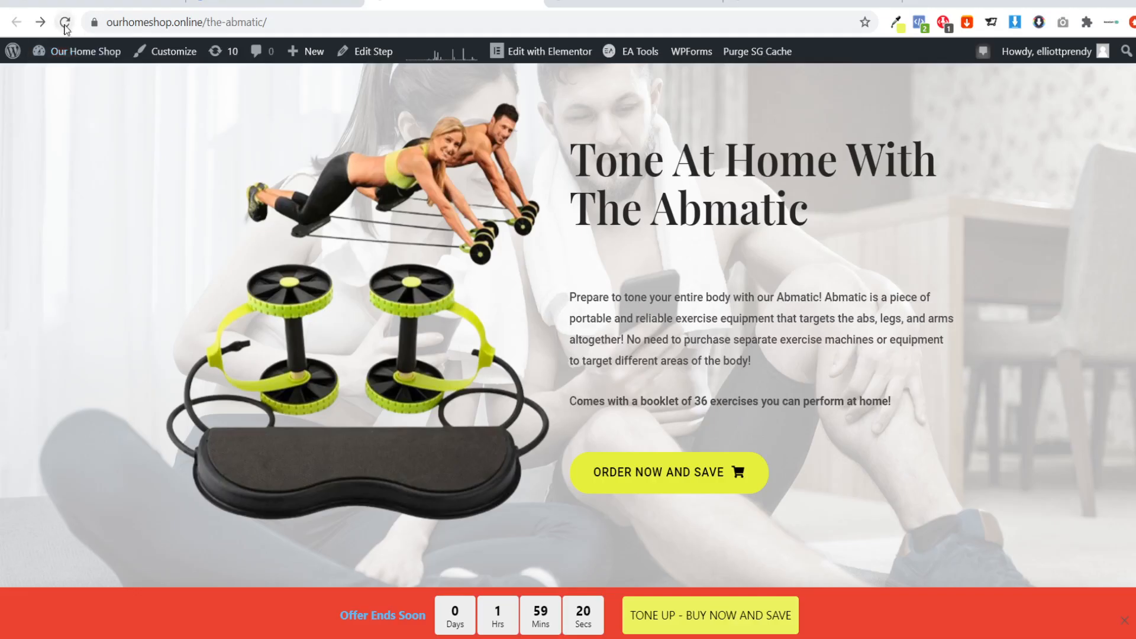
{"action": "left_click", "coordinate": [64, 22]}
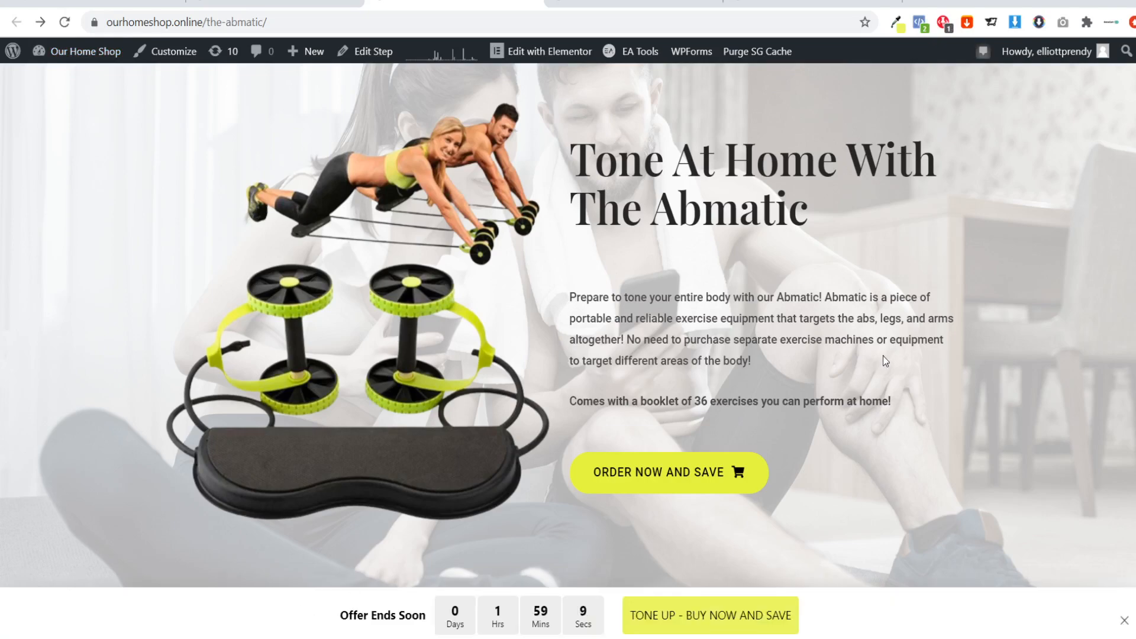
Check the sticky countdown bar along the Abmatic sales page and test its TONE UP - BUY NOW AND SAVE link.
{"action": "scroll", "coordinate": [883, 359], "scroll_direction": "down", "scroll_amount": 8}
{"action": "scroll", "coordinate": [568, 324], "scroll_direction": "down", "scroll_amount": 20}
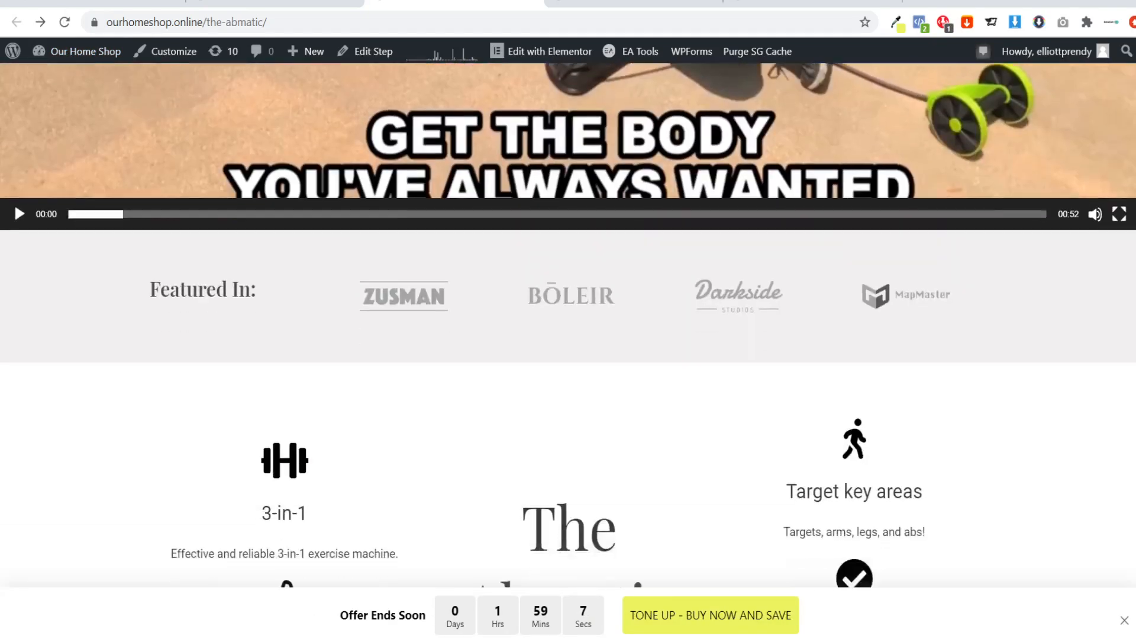
{"action": "scroll", "coordinate": [1132, 69], "scroll_direction": "up", "scroll_amount": 20}
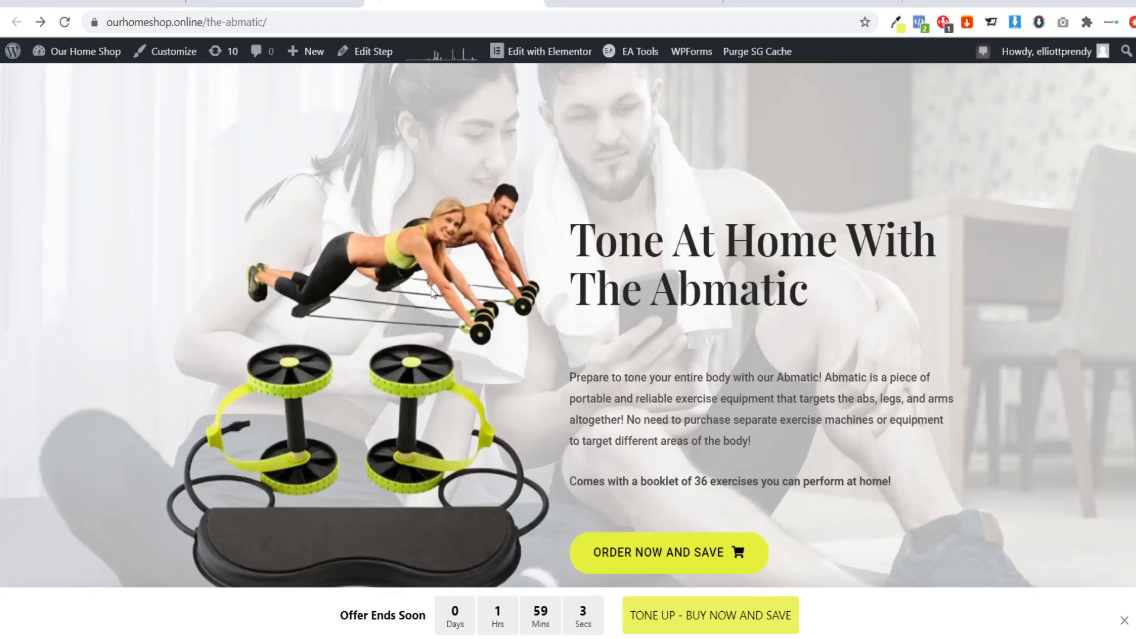
{"action": "scroll", "coordinate": [438, 266], "scroll_direction": "down", "scroll_amount": 1}
{"action": "scroll", "coordinate": [441, 249], "scroll_direction": "down", "scroll_amount": 4}
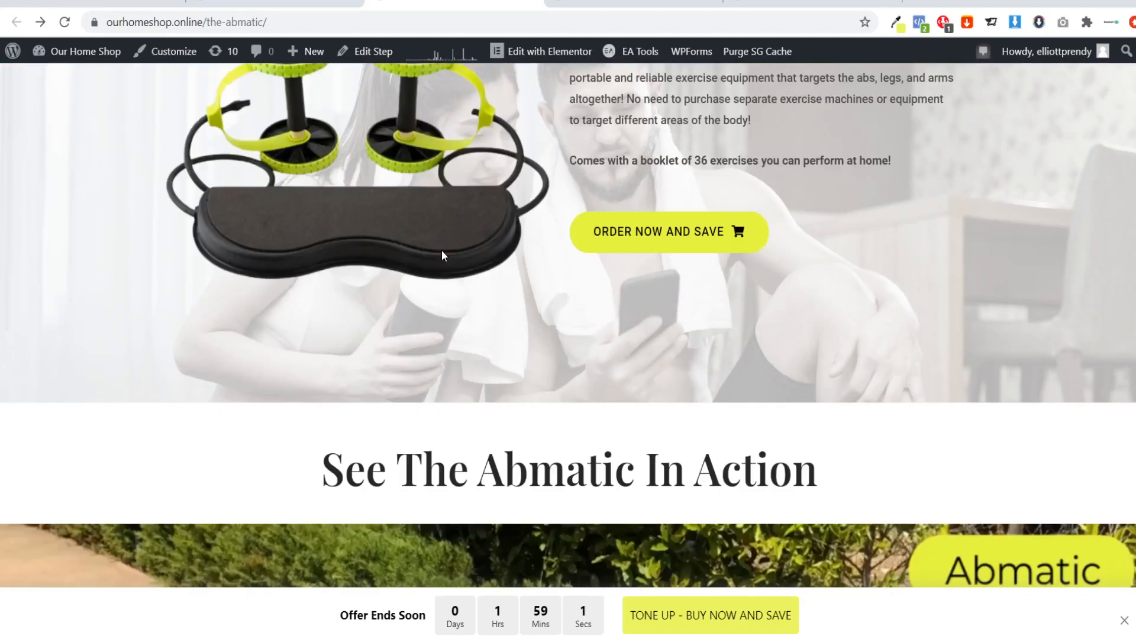
{"action": "scroll", "coordinate": [442, 249], "scroll_direction": "down", "scroll_amount": 5}
{"action": "scroll", "coordinate": [561, 251], "scroll_direction": "up", "scroll_amount": 10}
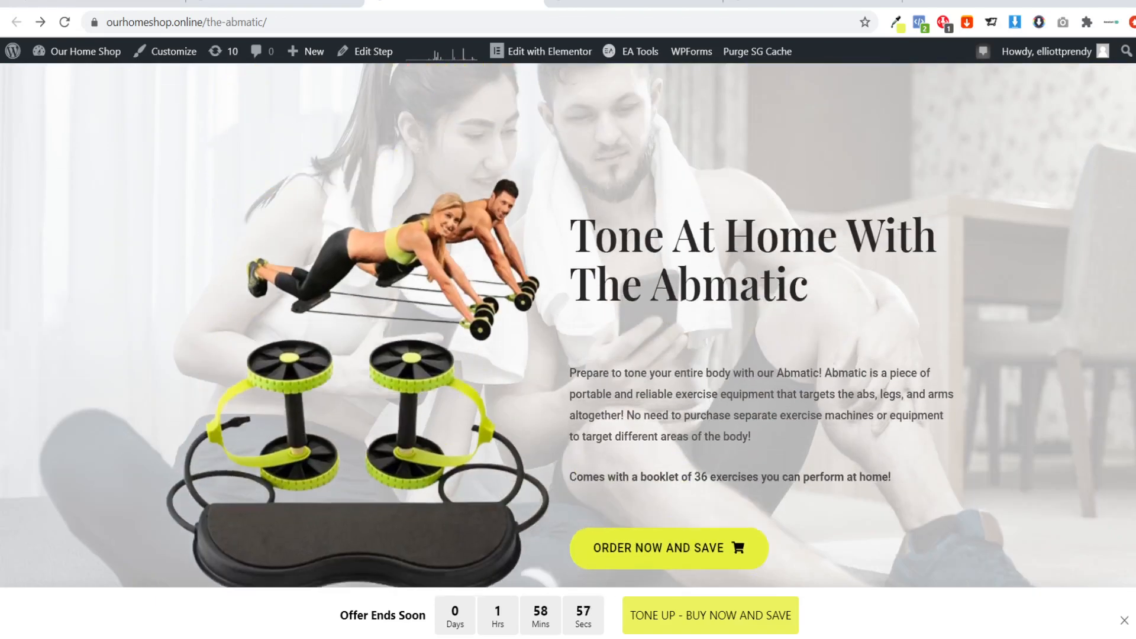
{"action": "scroll", "coordinate": [307, 448], "scroll_direction": "down", "scroll_amount": 12}
{"action": "scroll", "coordinate": [306, 448], "scroll_direction": "down", "scroll_amount": 10}
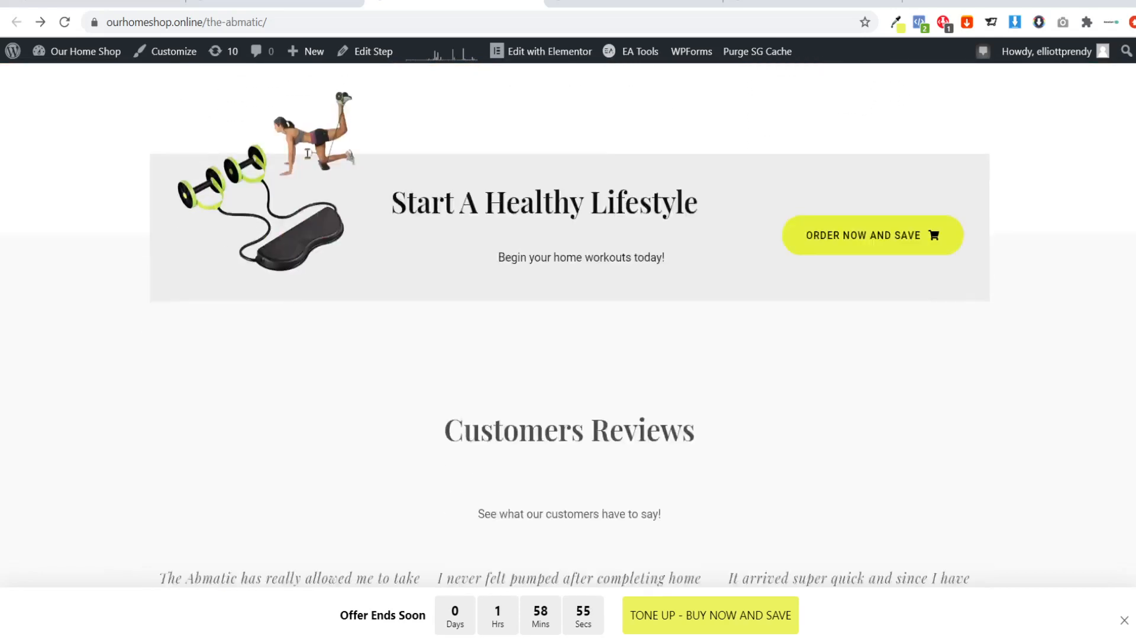
{"action": "scroll", "coordinate": [307, 447], "scroll_direction": "up", "scroll_amount": 20}
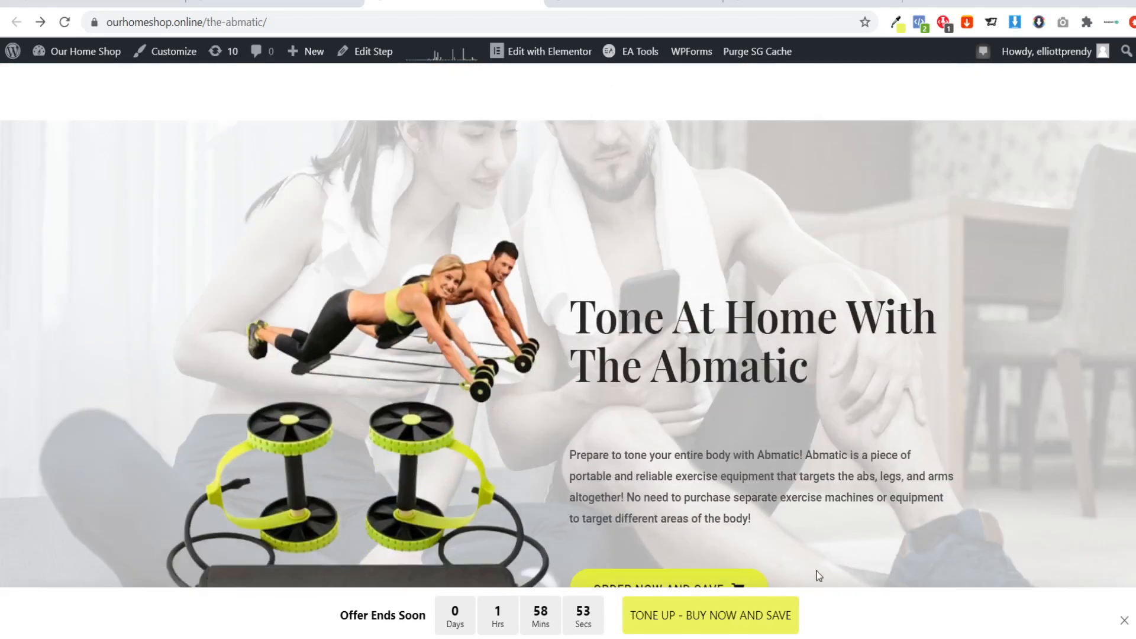
{"action": "left_click", "coordinate": [720, 610]}
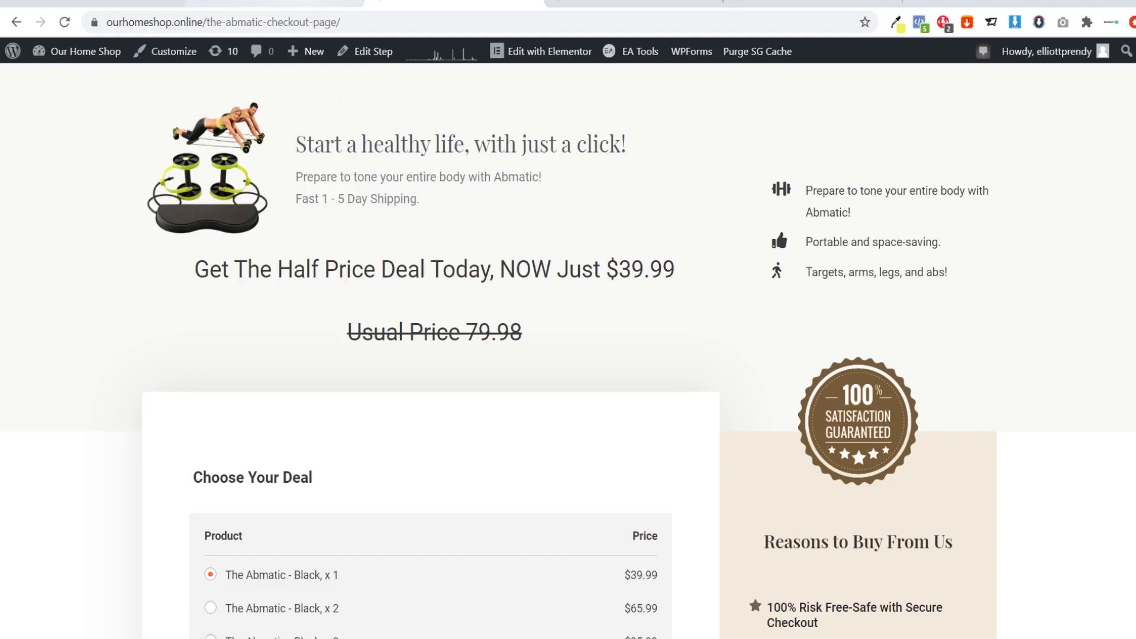
Create a new WPfomify notification titled "Social Proof - Abmatic".
{"action": "left_click", "coordinate": [275, 2]}
{"action": "scroll", "coordinate": [89, 355], "scroll_direction": "down", "scroll_amount": 7}
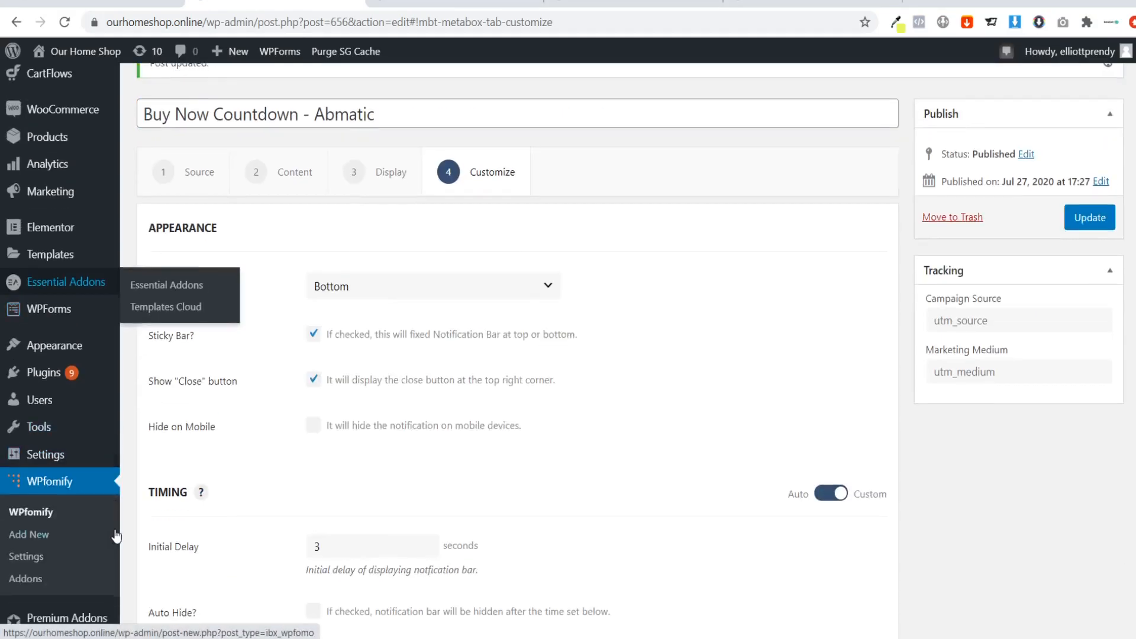
{"action": "left_click", "coordinate": [29, 375]}
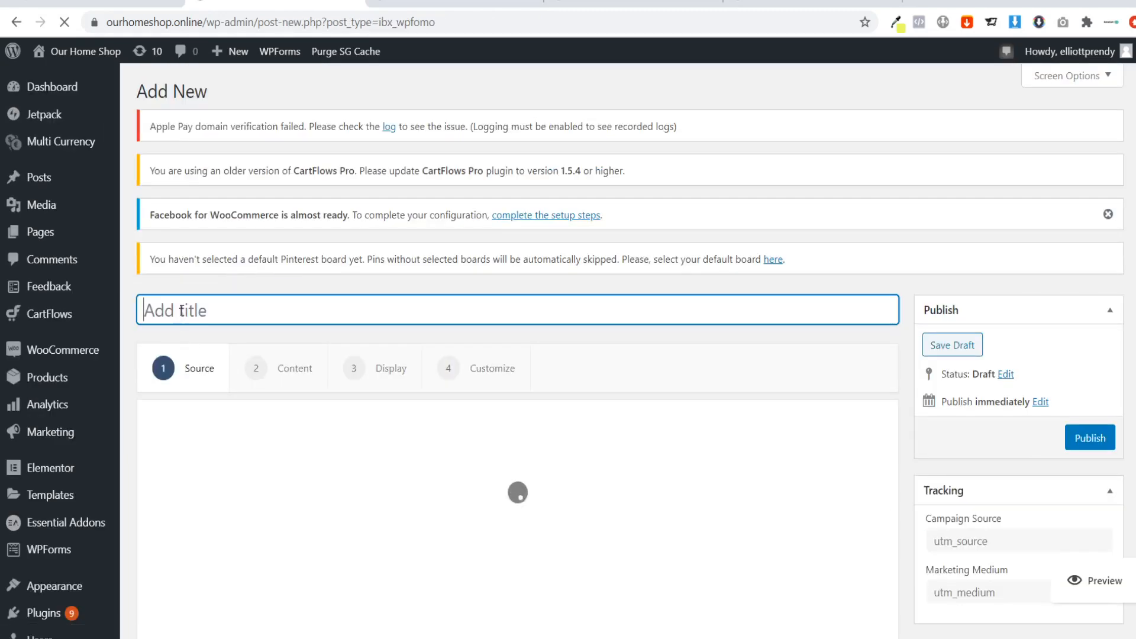
{"action": "type", "text": "Soc"}
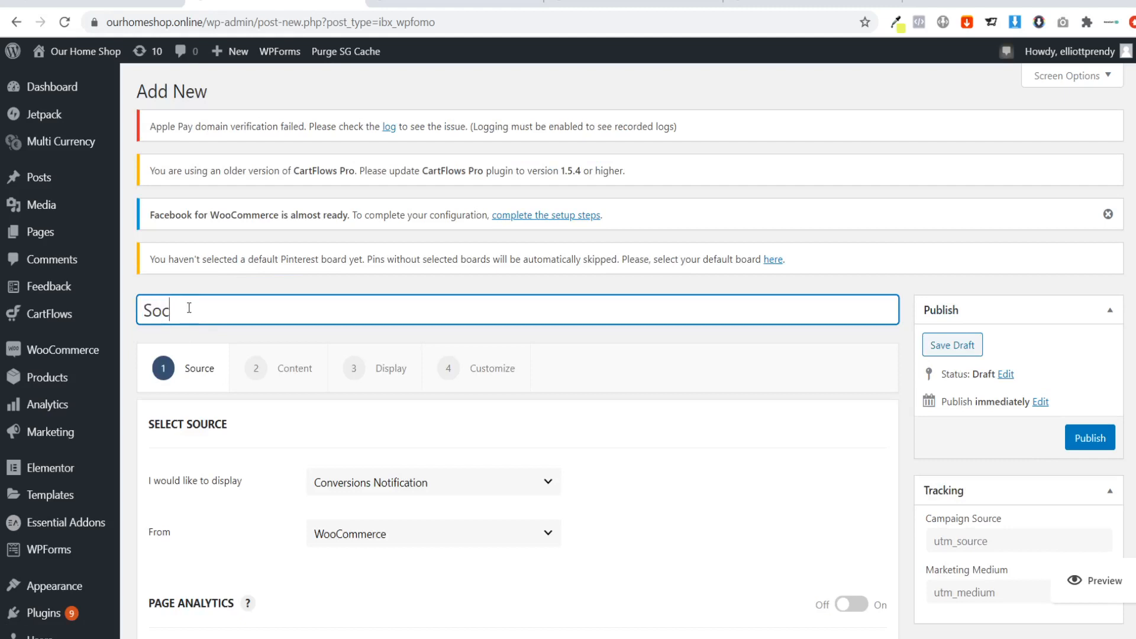
{"action": "type", "text": "ial Proof - Abmatic"}
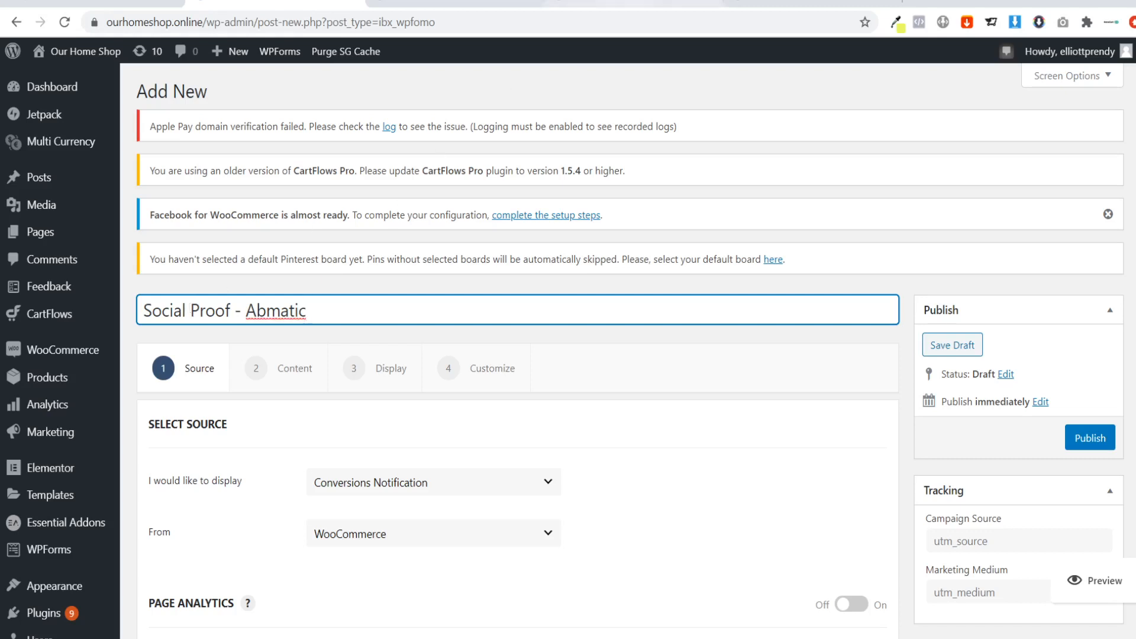
Remove the product name Abmatic from the notification title and look up the cycling product's name on its sales page.
{"action": "left_click", "coordinate": [592, 5]}
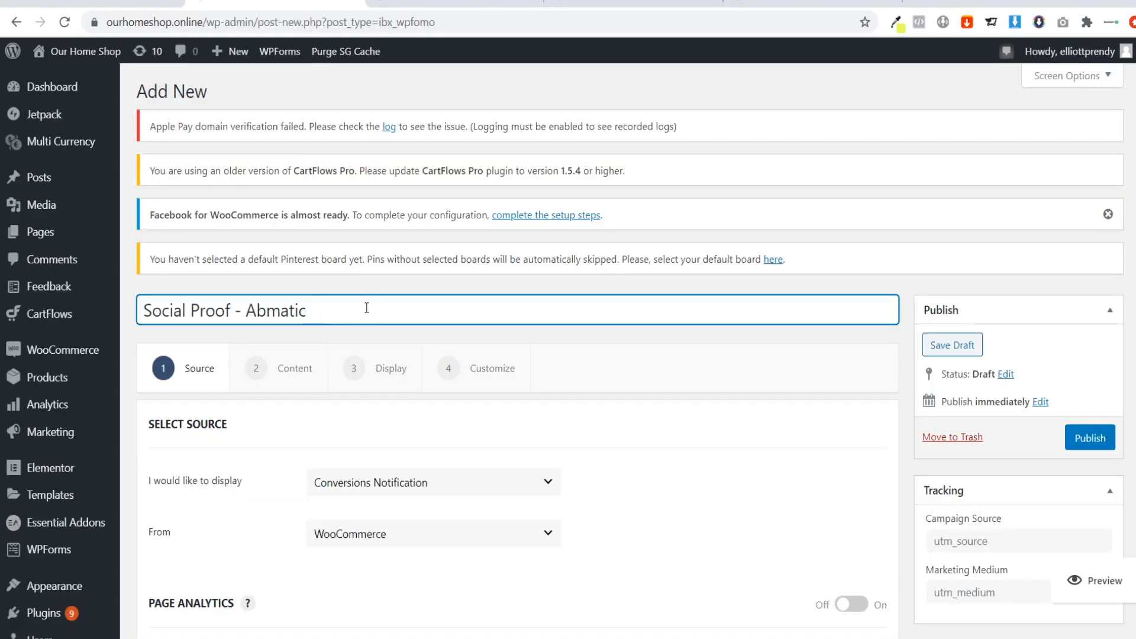
{"action": "key", "text": "BackSpace"}
{"action": "key", "text": "BackSpace"}
{"action": "key", "text": "BackSpace"}
{"action": "key", "text": "BackSpace"}
{"action": "key", "text": "BackSpace"}
{"action": "key", "text": "BackSpace"}
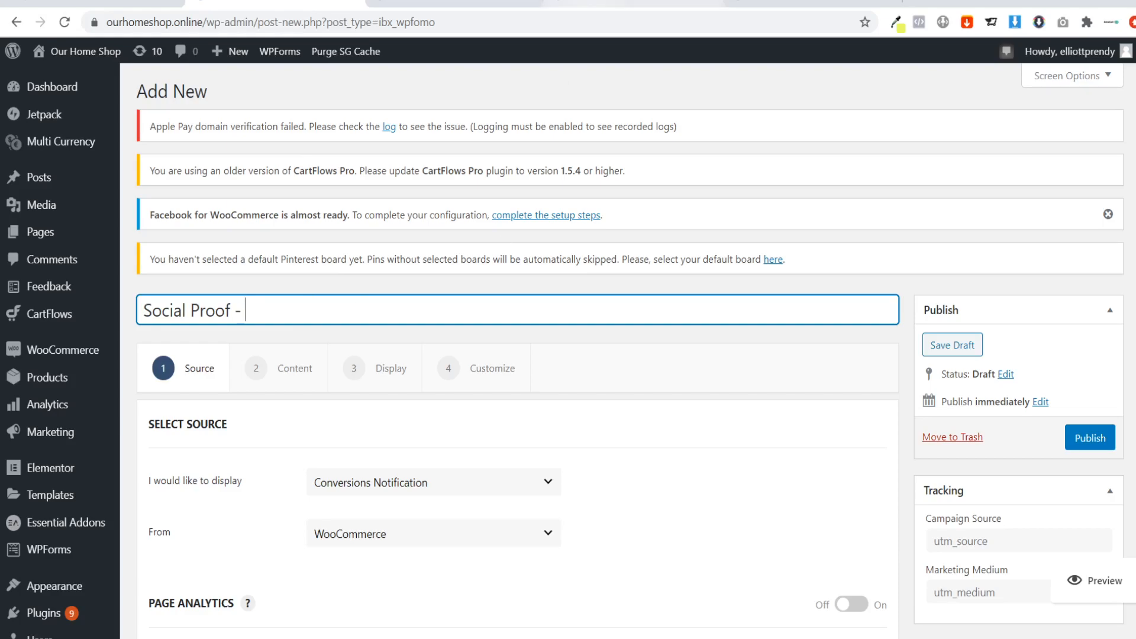
{"action": "left_click", "coordinate": [585, 4]}
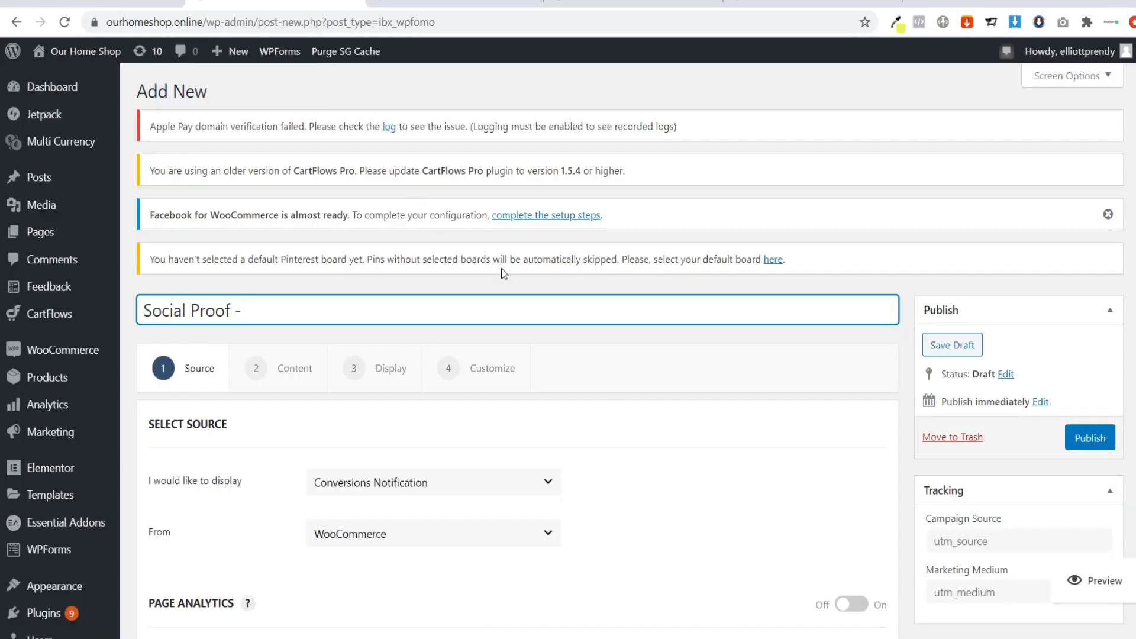
{"action": "type", "text": "ebfd66"}
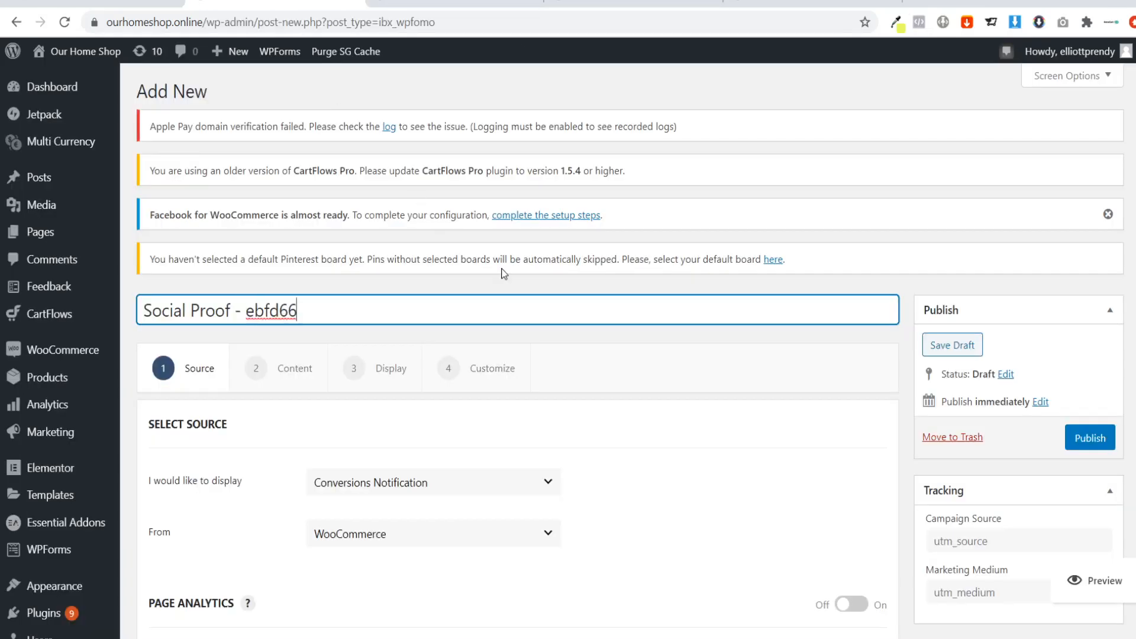
{"action": "key", "text": "BackSpace"}
{"action": "key", "text": "BackSpace"}
{"action": "key", "text": "BackSpace"}
{"action": "key", "text": "BackSpace"}
{"action": "key", "text": "BackSpace"}
{"action": "key", "text": "BackSpace"}
{"action": "type", "text": "y"}
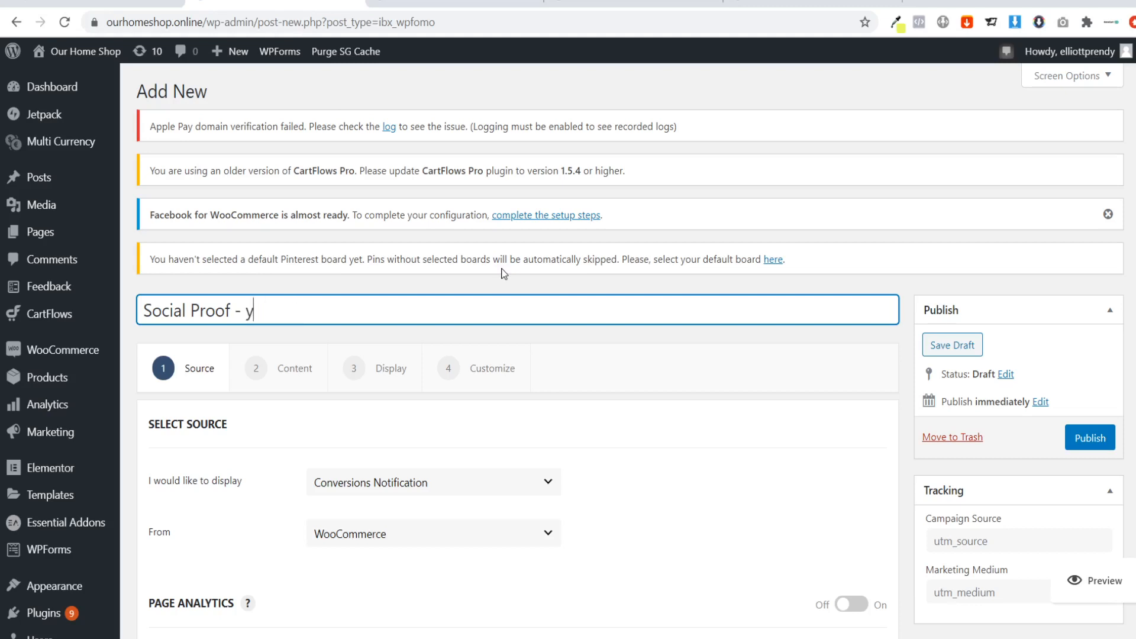
{"action": "type", "text": "o"}
{"action": "key", "text": "BackSpace"}
{"action": "key", "text": "BackSpace"}
Complete the notification title as "Social Proof - CyclePal" and view the CyclePal sales page.
{"action": "type", "text": "C"}
{"action": "scroll", "coordinate": [503, 273], "scroll_direction": "down", "scroll_amount": 3}
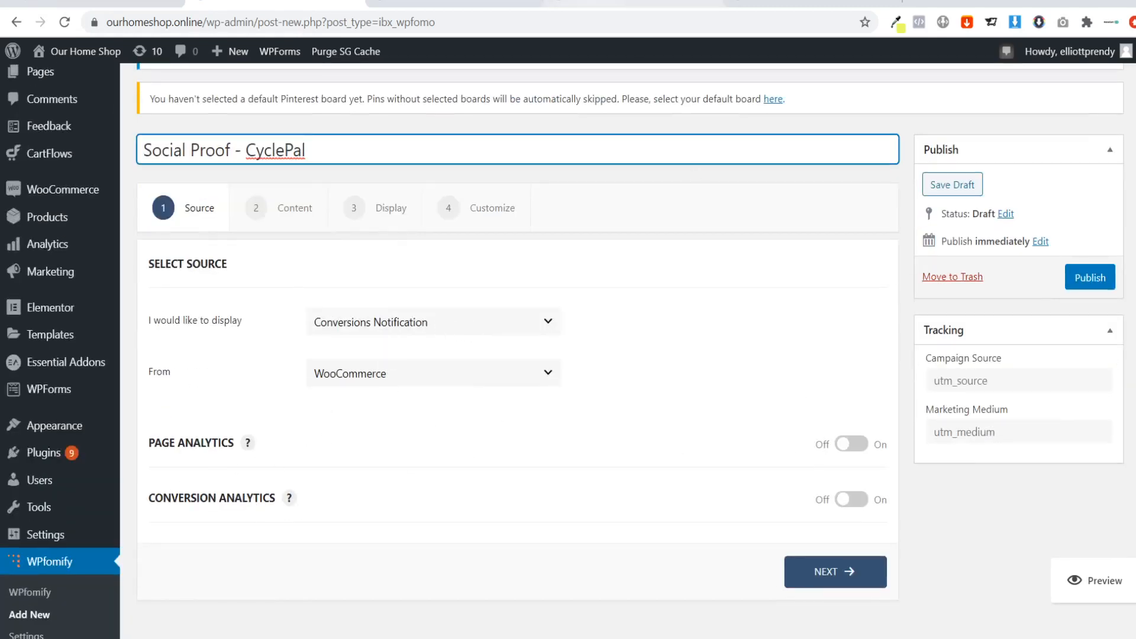
{"action": "left_click", "coordinate": [656, 2]}
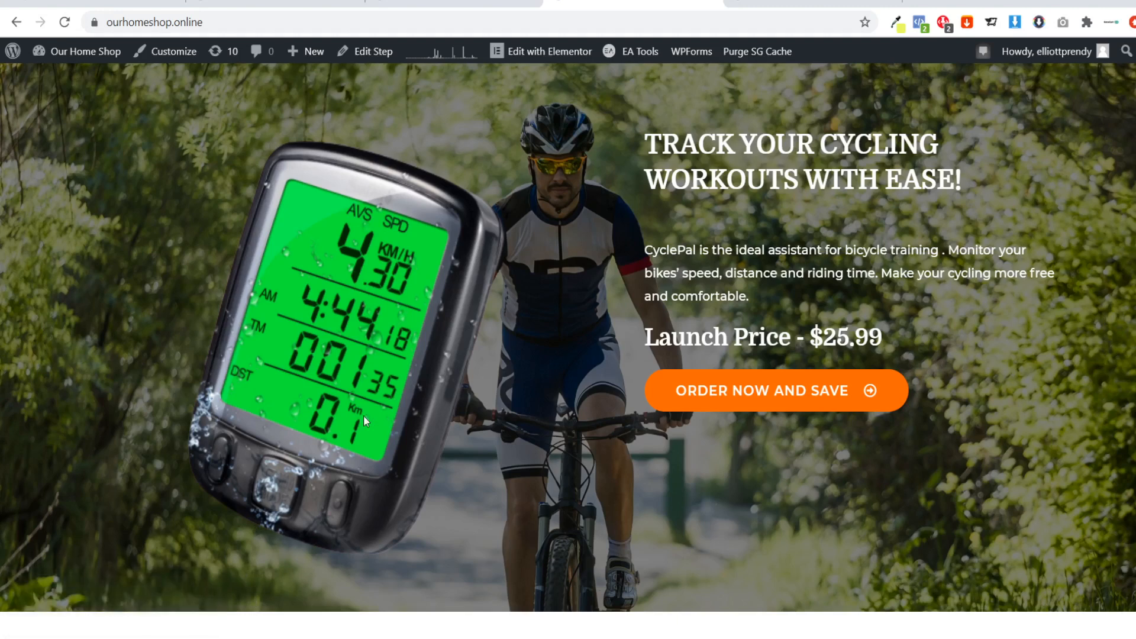
{"action": "left_click", "coordinate": [326, 3]}
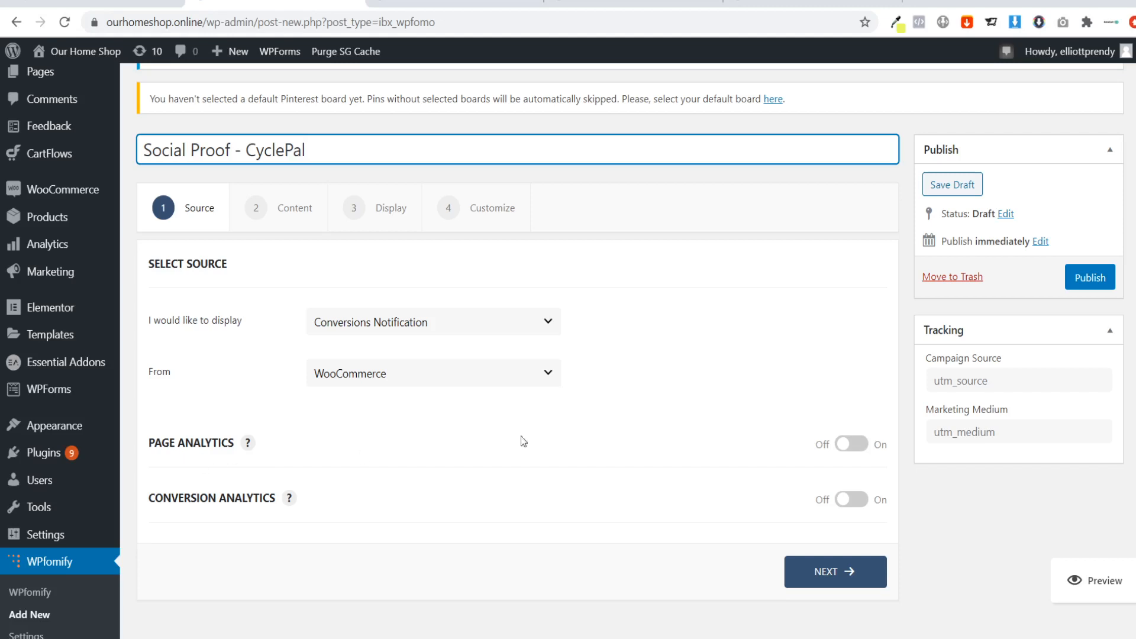
Turn on Page Analytics for the notification and review its value range, title and message.
{"action": "left_click", "coordinate": [851, 444]}
{"action": "scroll", "coordinate": [439, 435], "scroll_direction": "down", "scroll_amount": 2}
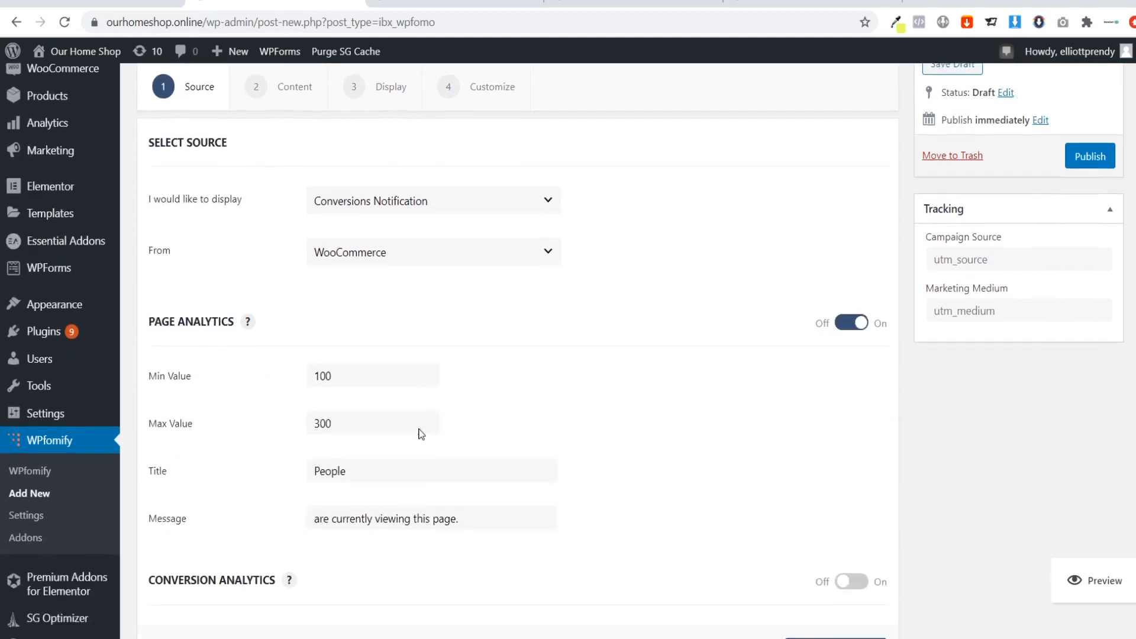
{"action": "scroll", "coordinate": [418, 434], "scroll_direction": "down", "scroll_amount": 1}
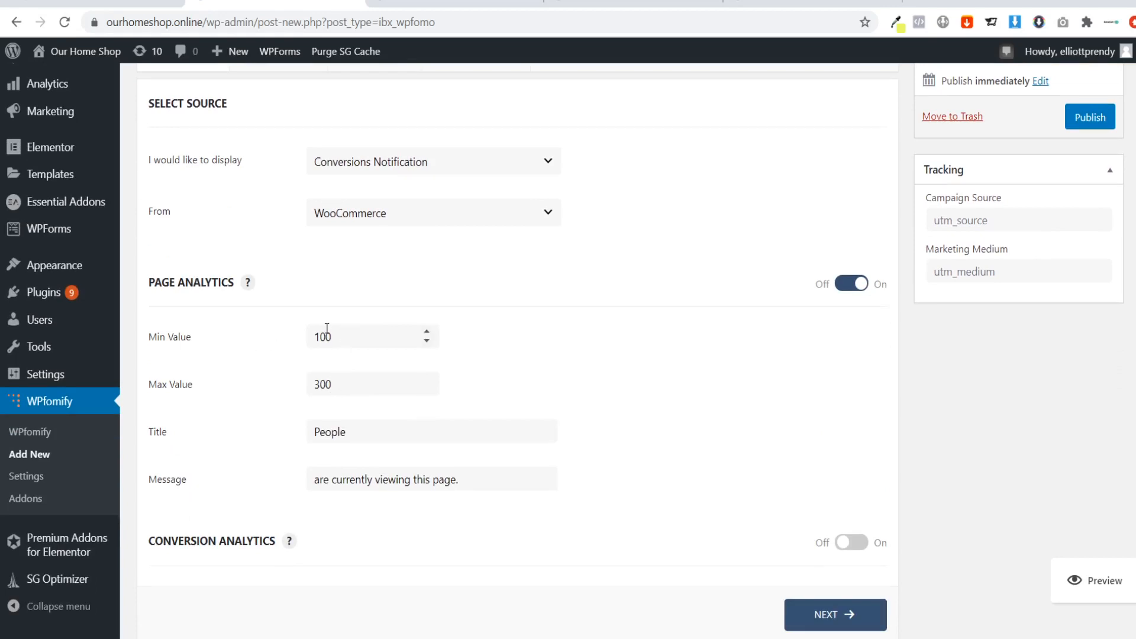
{"action": "scroll", "coordinate": [276, 370], "scroll_direction": "down", "scroll_amount": 1}
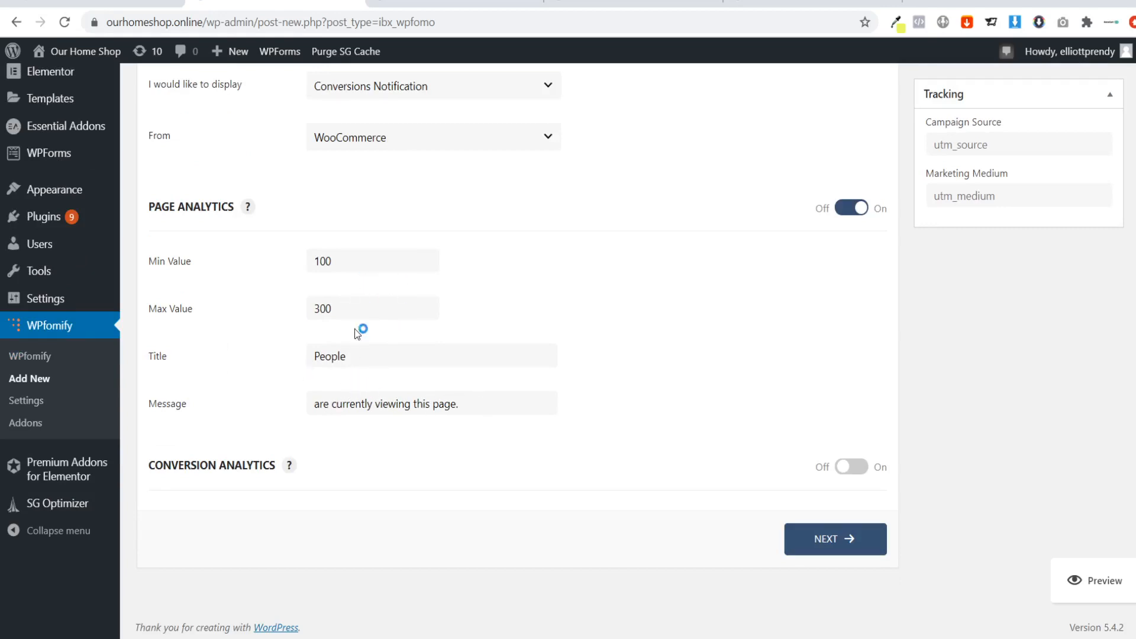
Turn on Conversion Analytics, set its title to "Purchased", and continue to the notification's content settings.
{"action": "left_click", "coordinate": [851, 467]}
{"action": "scroll", "coordinate": [587, 438], "scroll_direction": "down", "scroll_amount": 3}
{"action": "scroll", "coordinate": [582, 427], "scroll_direction": "down", "scroll_amount": 1}
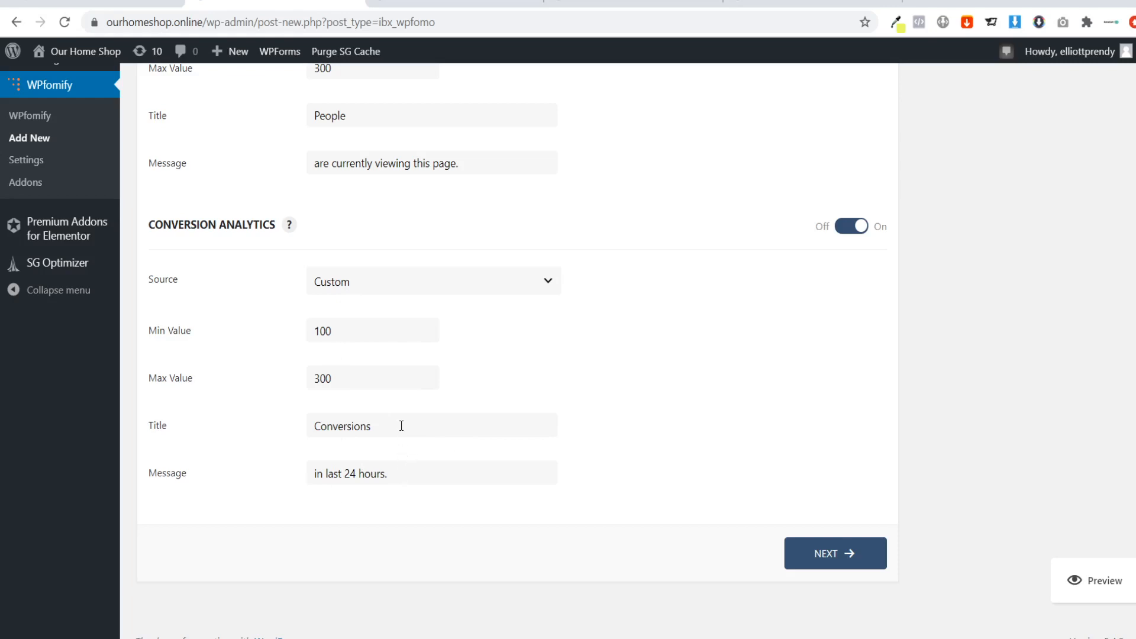
{"action": "double_click", "coordinate": [346, 421]}
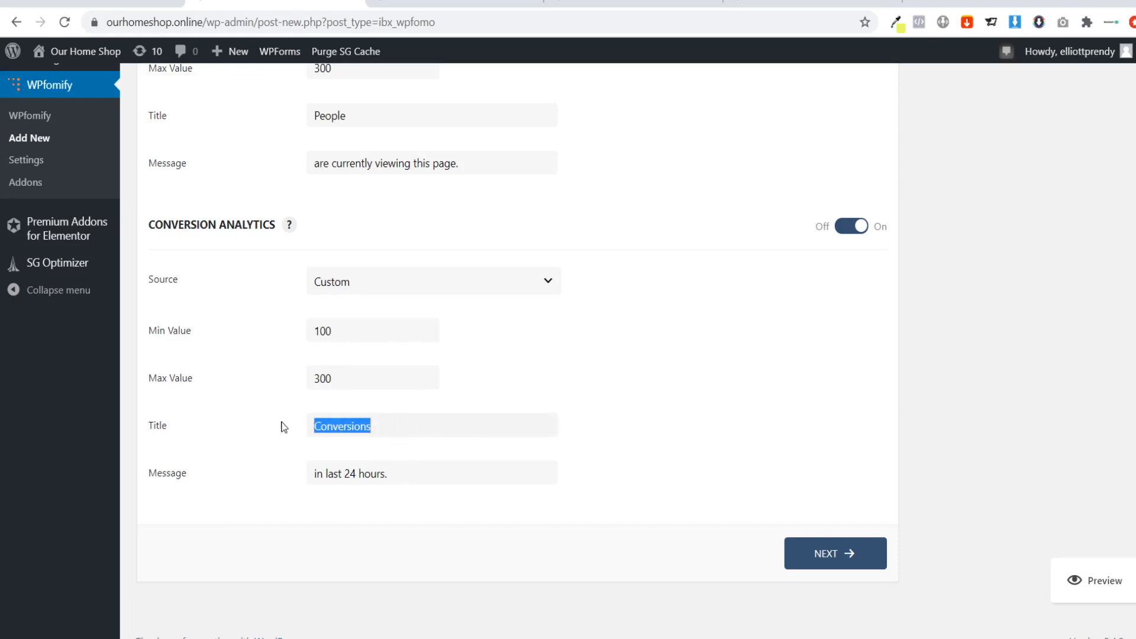
{"action": "type", "text": "P"}
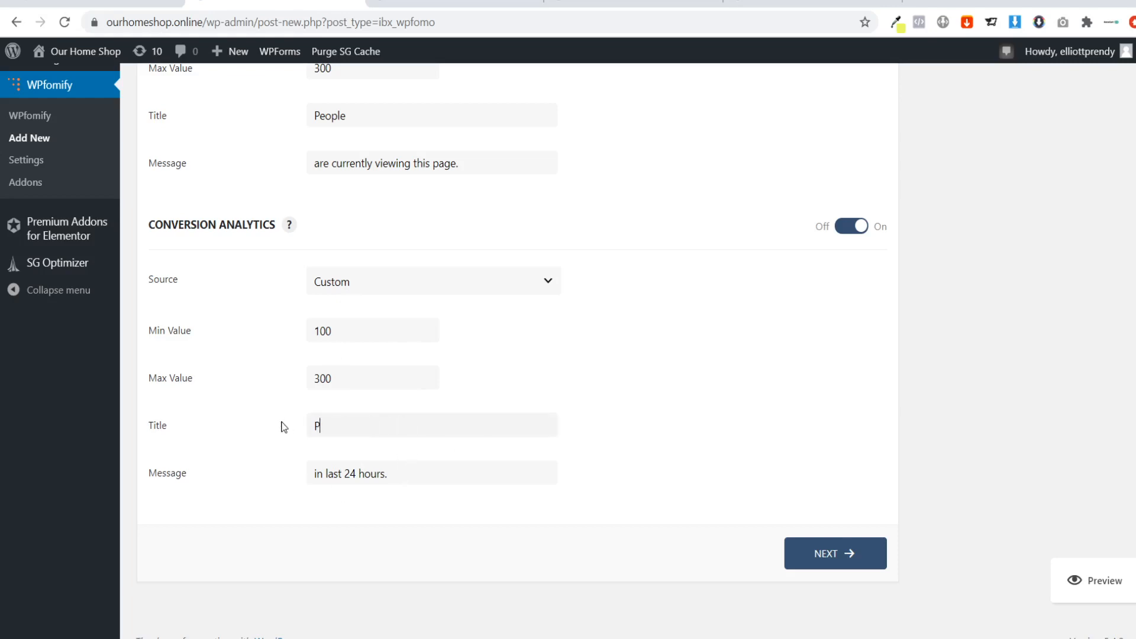
{"action": "type", "text": "urchased"}
{"action": "left_click", "coordinate": [844, 550]}
{"action": "scroll", "coordinate": [632, 341], "scroll_direction": "up", "scroll_amount": 1}
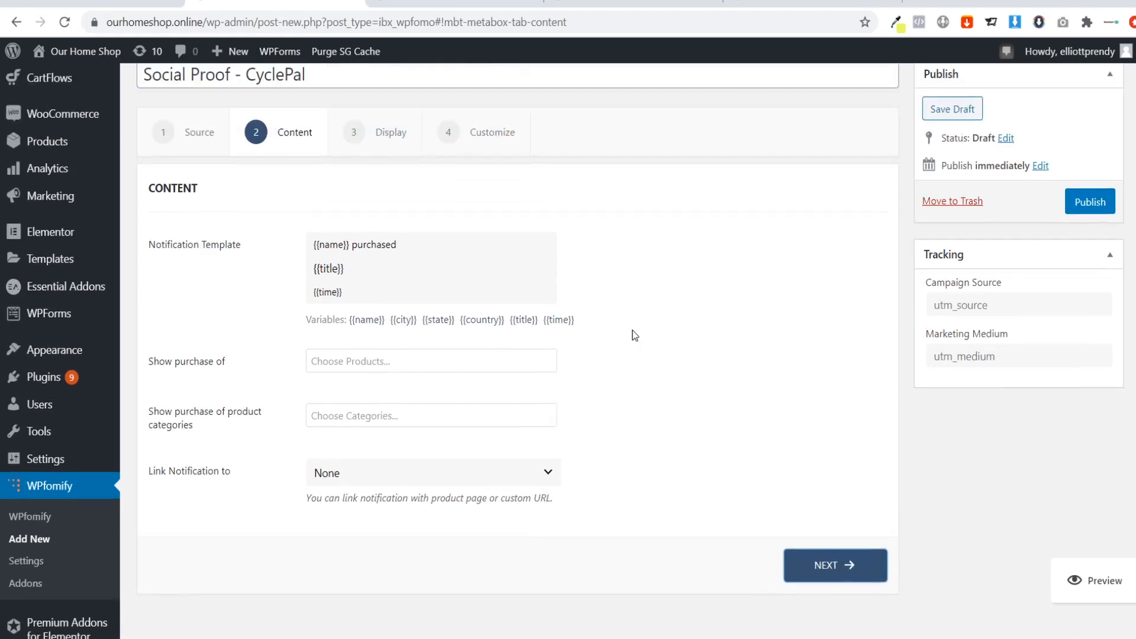
Check the example purchase notification on the CyclePal sales page and restrict the shown purchases to the Cycle Pal product.
{"action": "scroll", "coordinate": [217, 348], "scroll_direction": "down", "scroll_amount": 1}
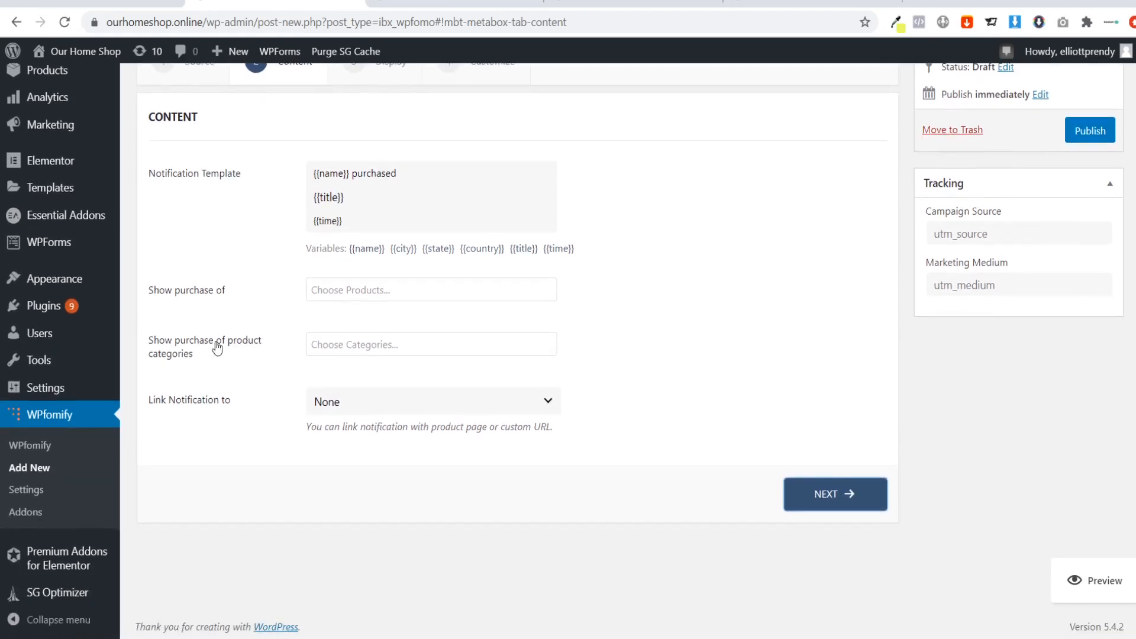
{"action": "left_click", "coordinate": [633, 3]}
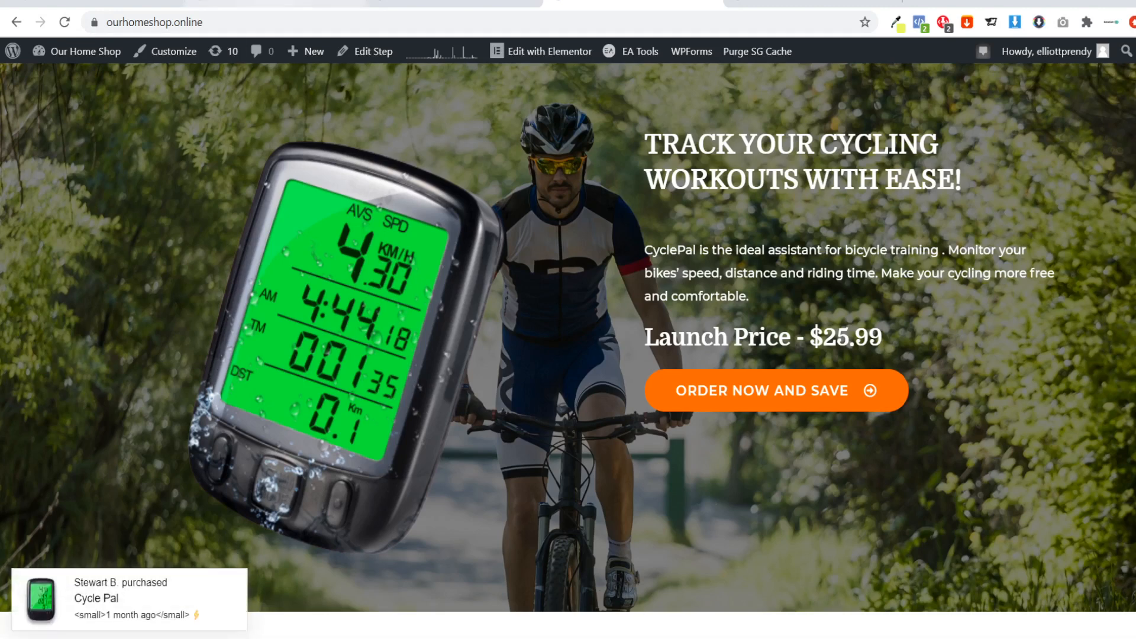
{"action": "left_click", "coordinate": [240, 6]}
{"action": "left_click", "coordinate": [359, 291]}
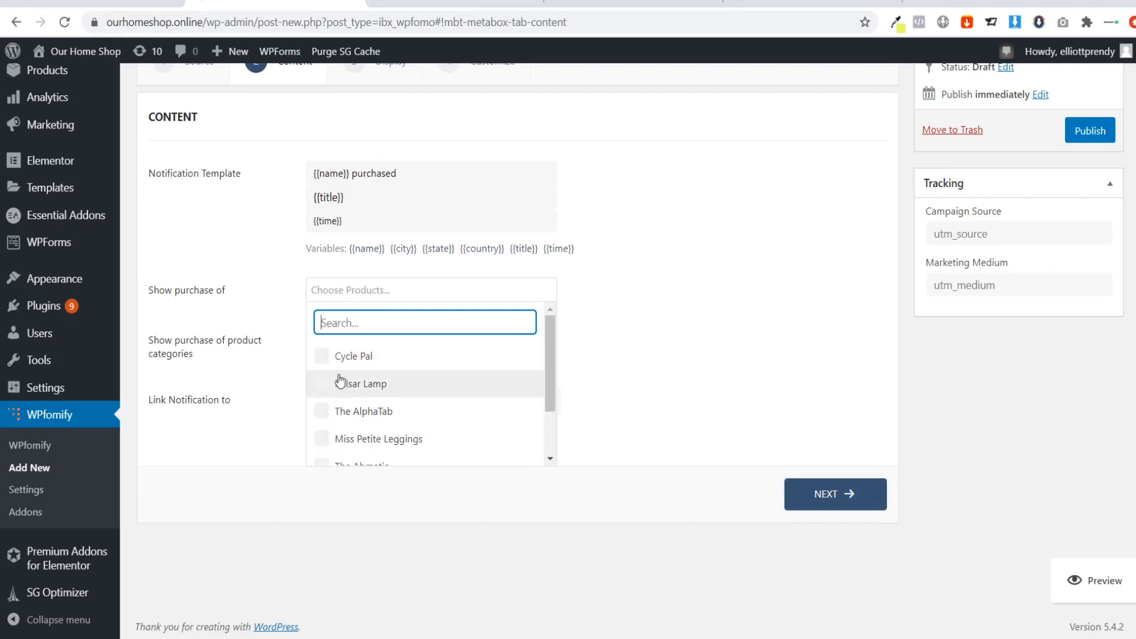
{"action": "left_click", "coordinate": [324, 362]}
{"action": "left_click", "coordinate": [275, 363]}
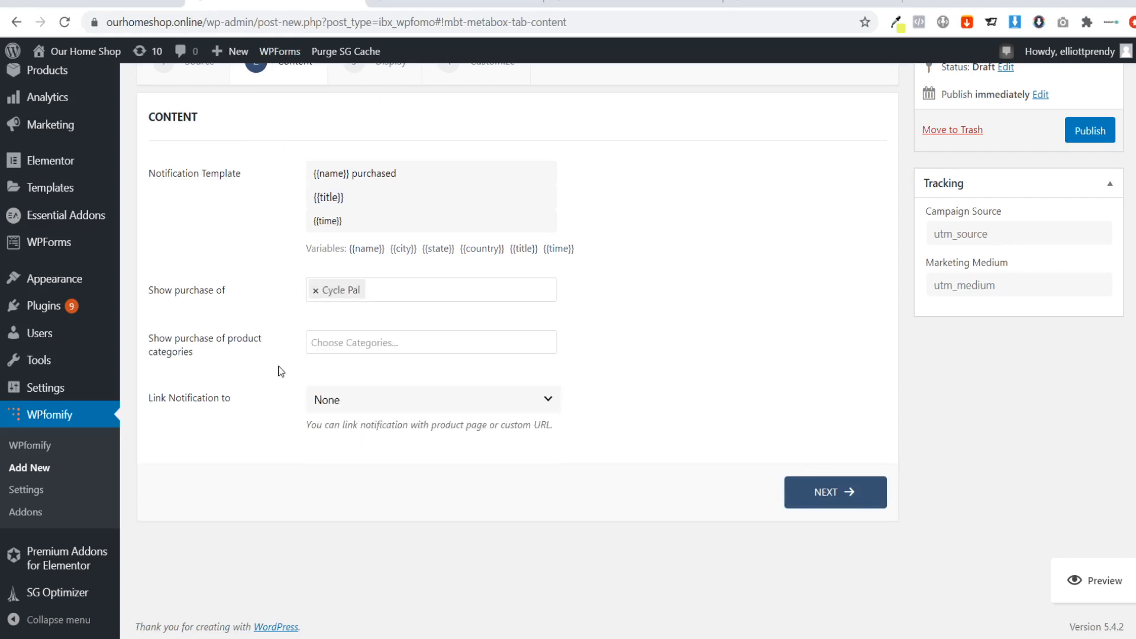
Review the available product categories and the options for where the notification can link, leaving both unchanged.
{"action": "left_click", "coordinate": [332, 345]}
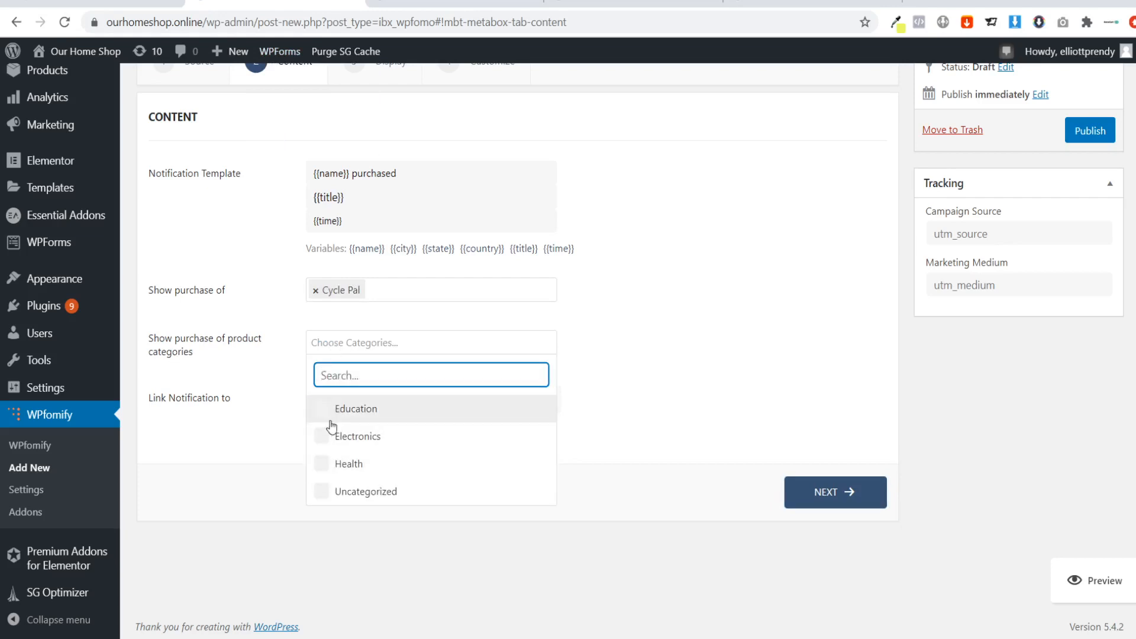
{"action": "left_click", "coordinate": [661, 398]}
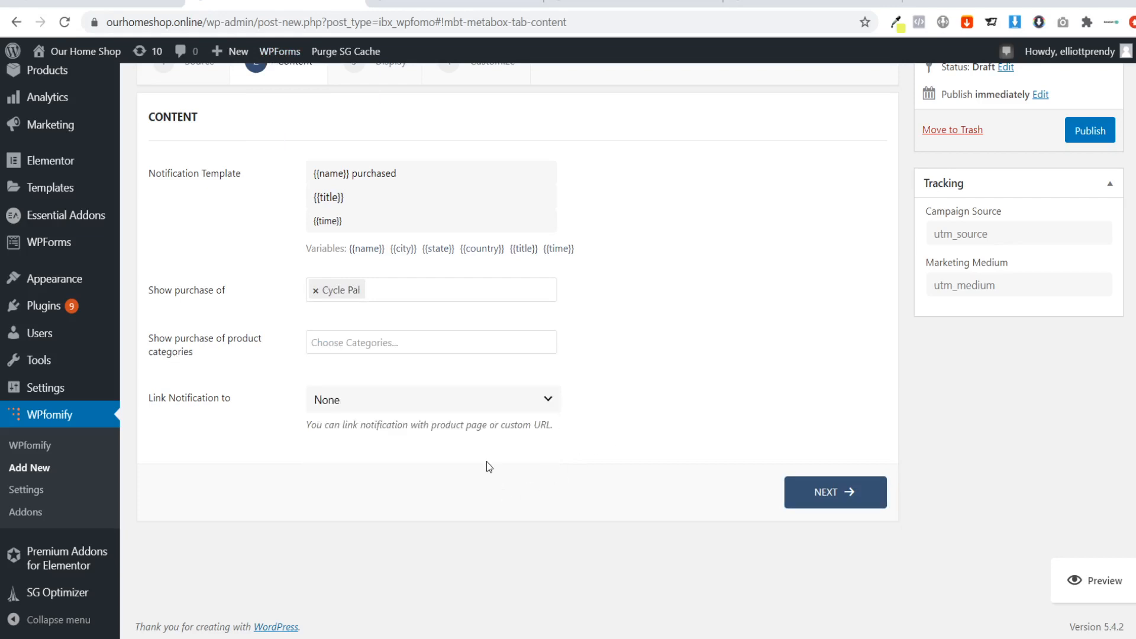
{"action": "left_click", "coordinate": [338, 402]}
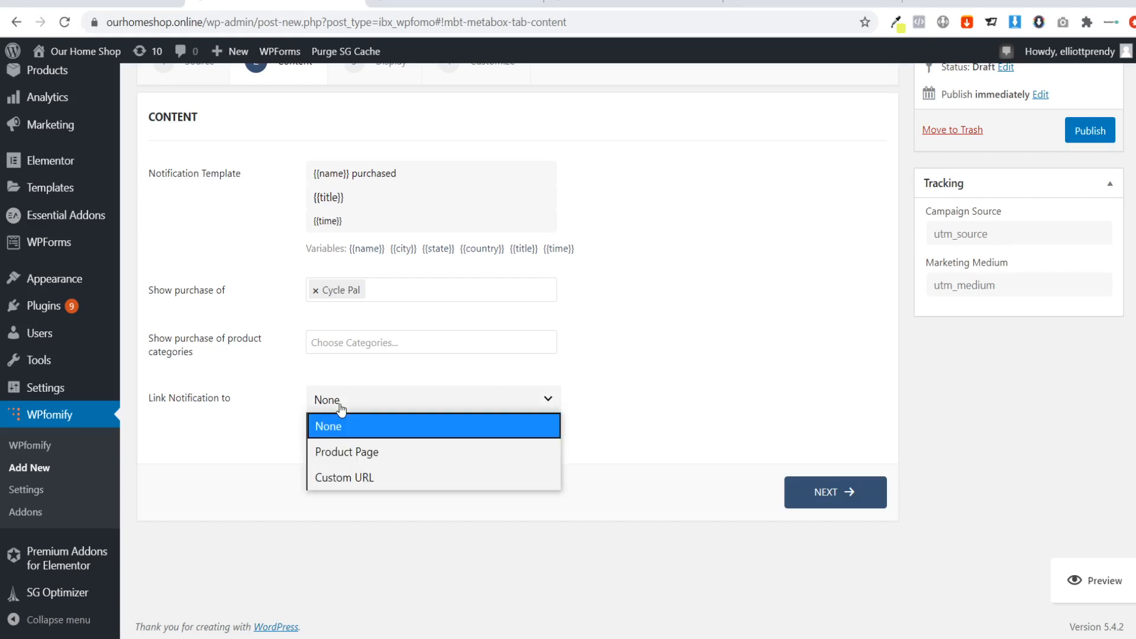
{"action": "left_click", "coordinate": [352, 407]}
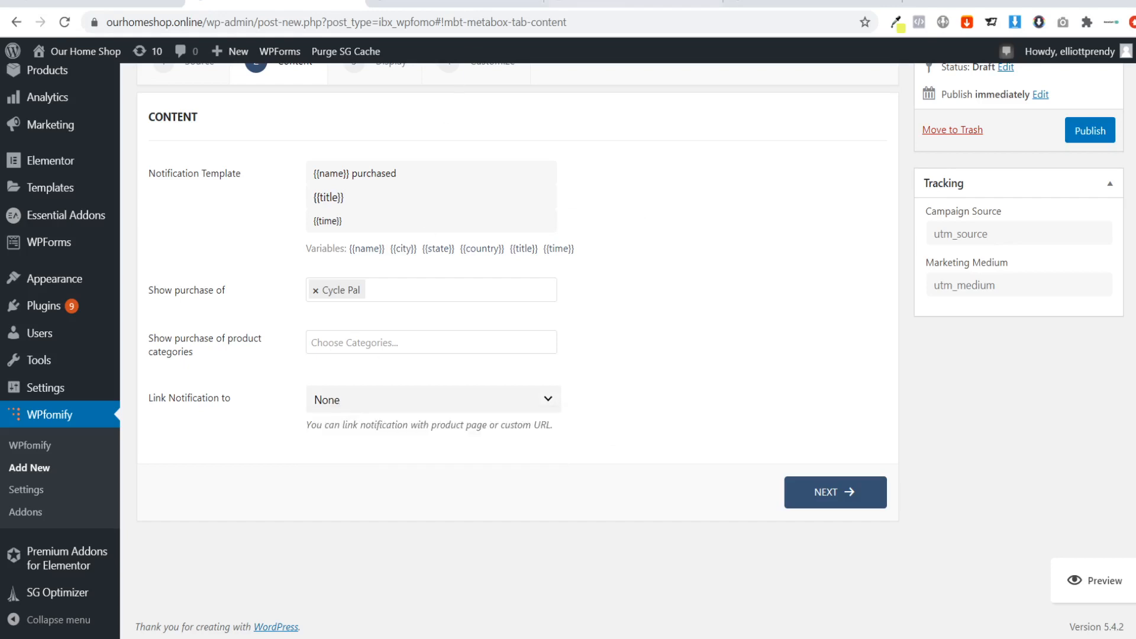
Open the CyclePal checkout page from its sales page and copy the checkout page's URL.
{"action": "left_click", "coordinate": [597, 2]}
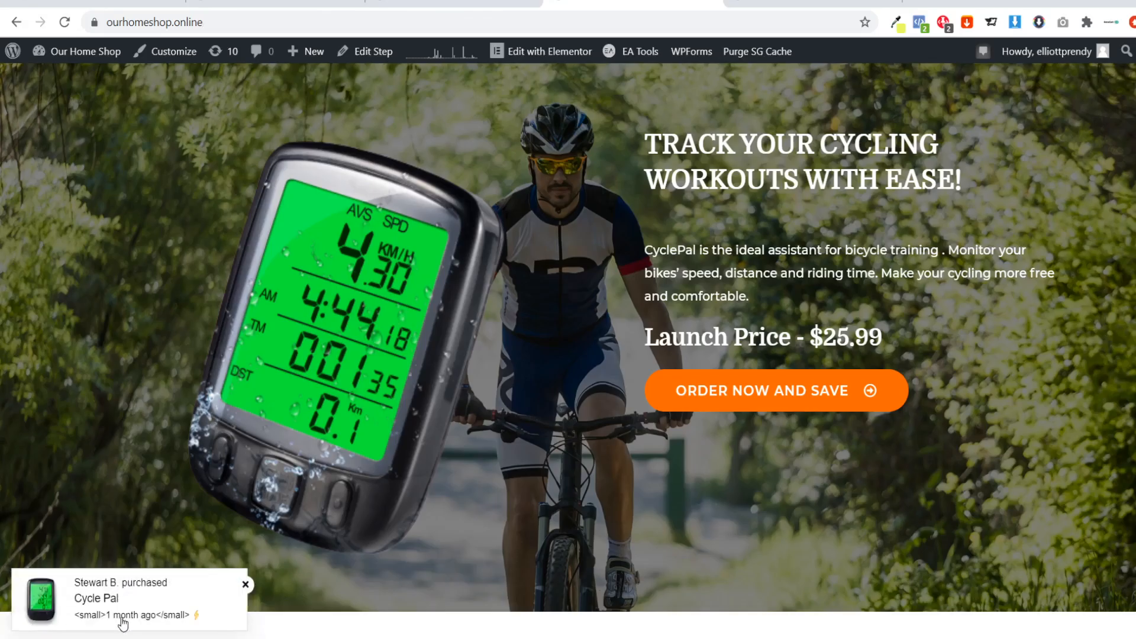
{"action": "left_click", "coordinate": [716, 394]}
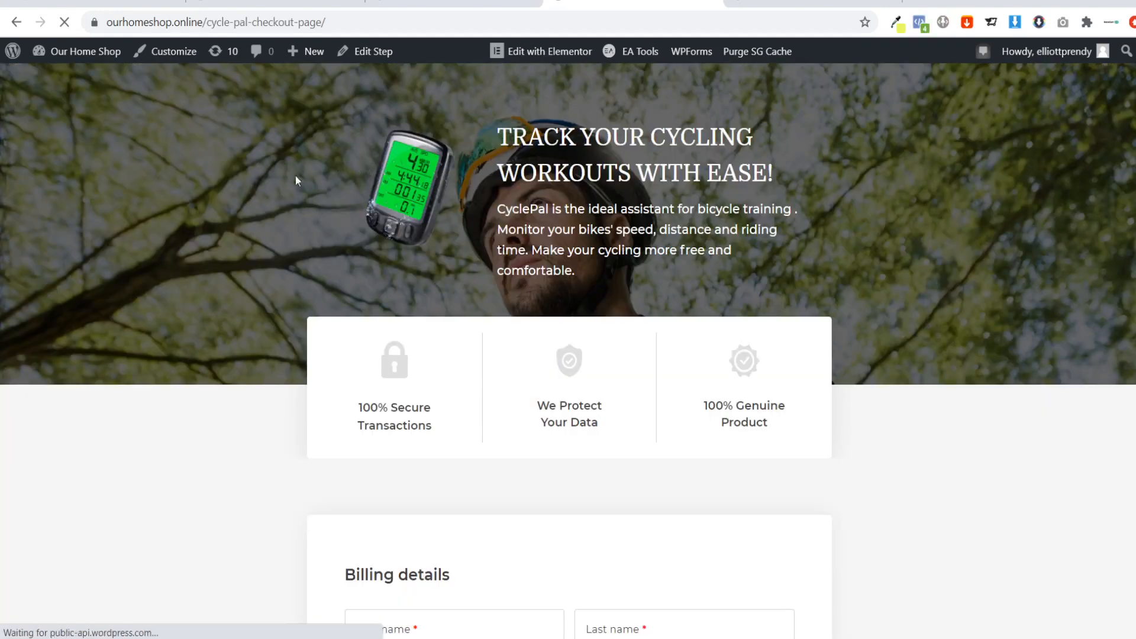
{"action": "scroll", "coordinate": [261, 153], "scroll_direction": "down", "scroll_amount": 8}
{"action": "scroll", "coordinate": [261, 160], "scroll_direction": "up", "scroll_amount": 5}
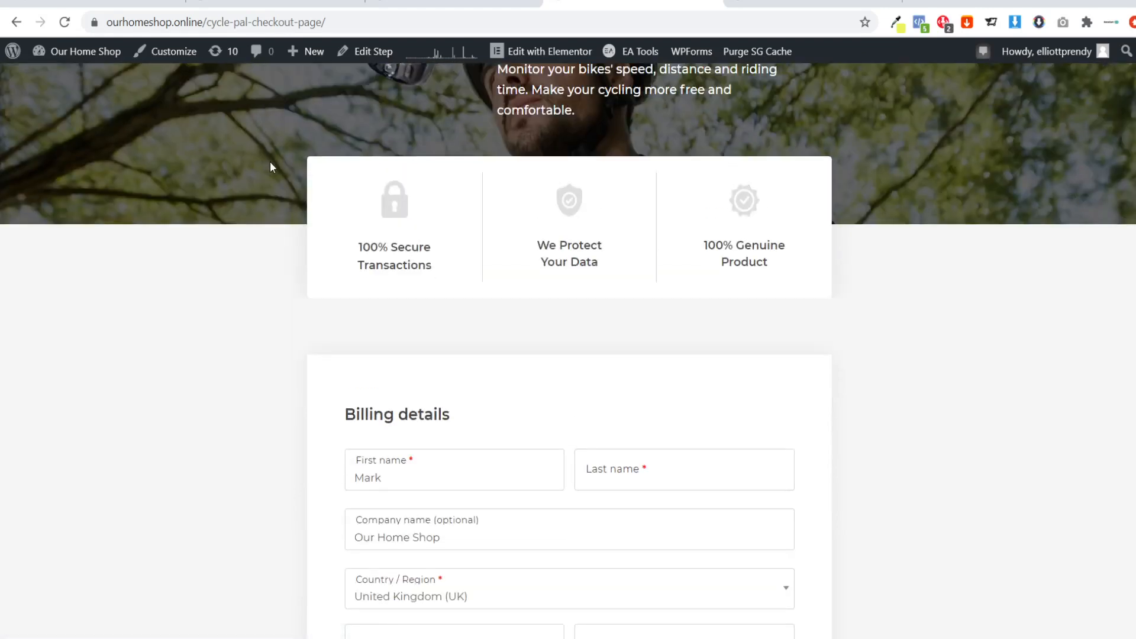
{"action": "scroll", "coordinate": [269, 162], "scroll_direction": "up", "scroll_amount": 3}
{"action": "left_click", "coordinate": [216, 27]}
{"action": "key", "text": "ctrl+c"}
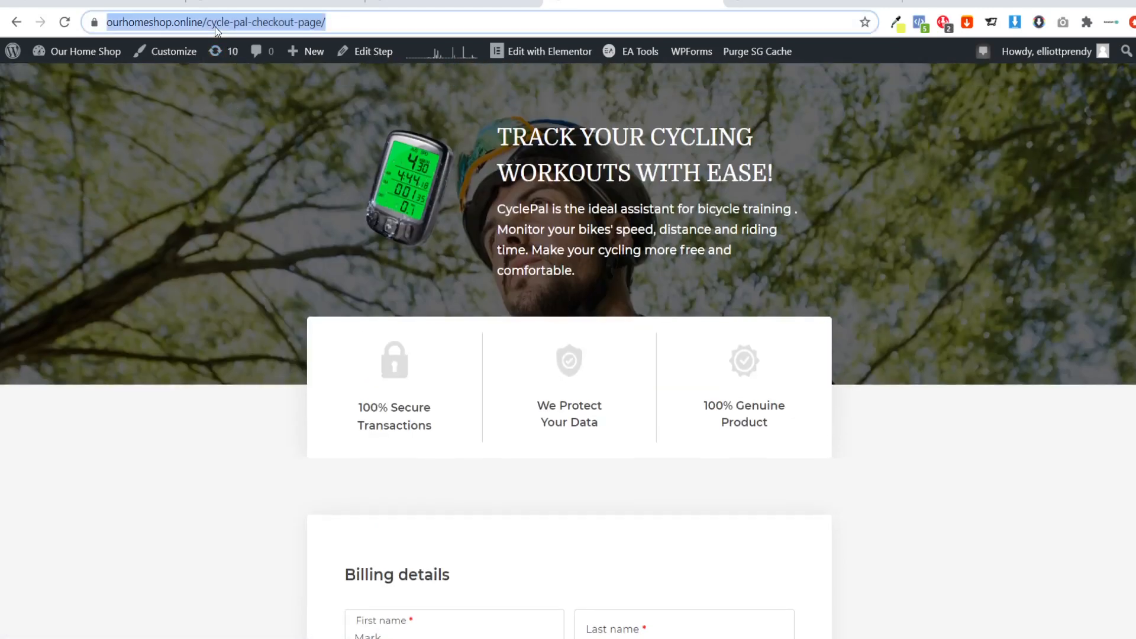
{"action": "left_click", "coordinate": [265, 3]}
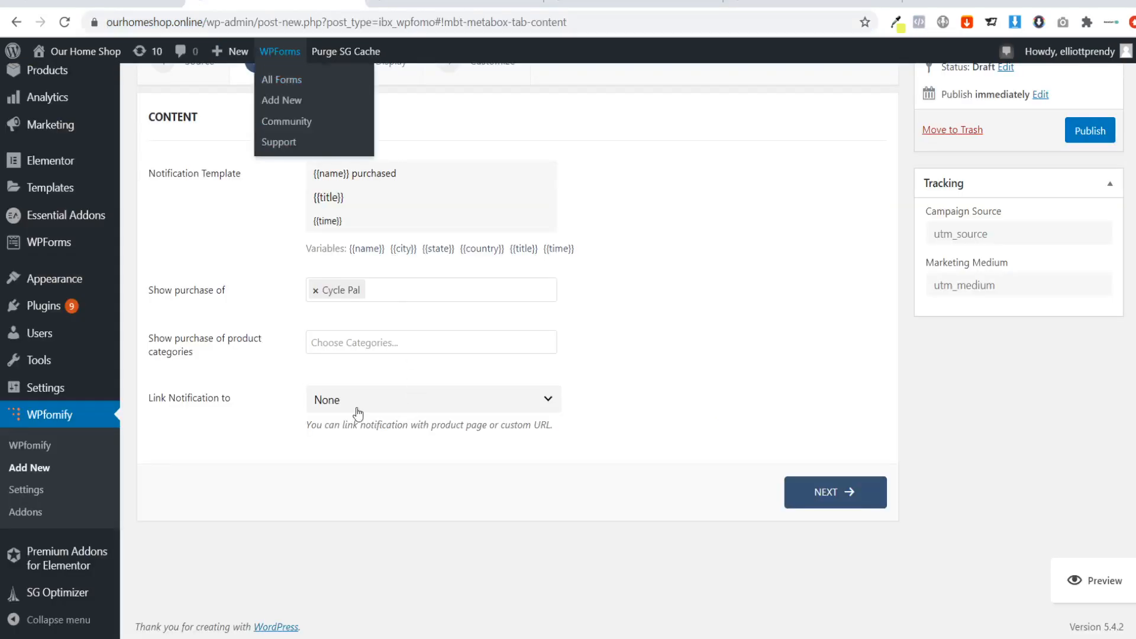
{"action": "left_click", "coordinate": [325, 400]}
{"action": "left_click", "coordinate": [354, 477]}
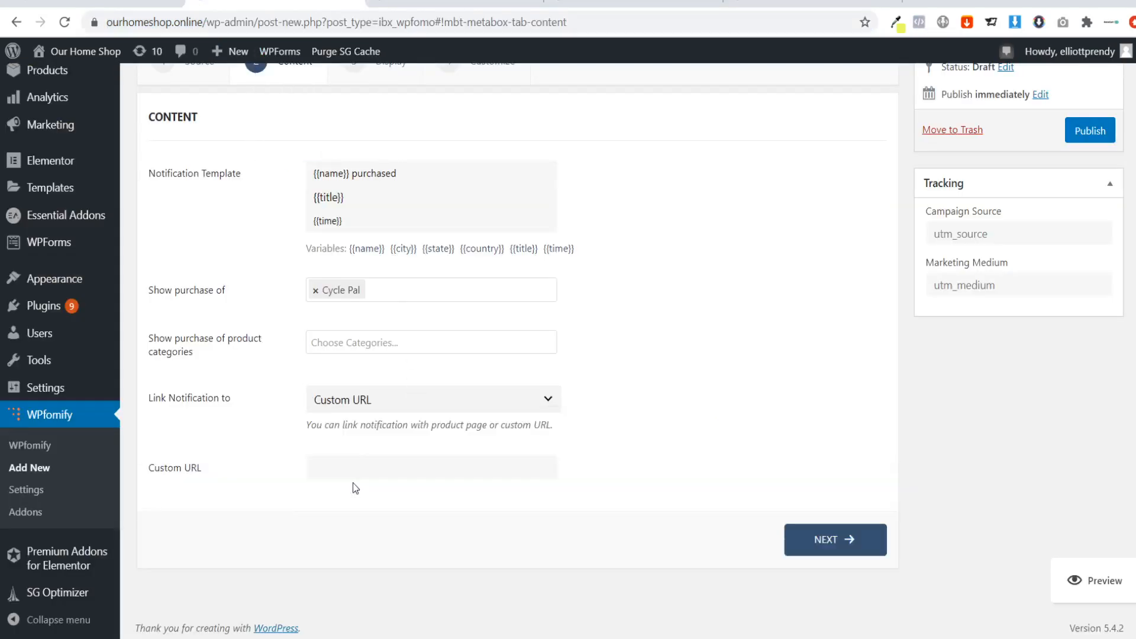
{"action": "key", "text": "ctrl+v"}
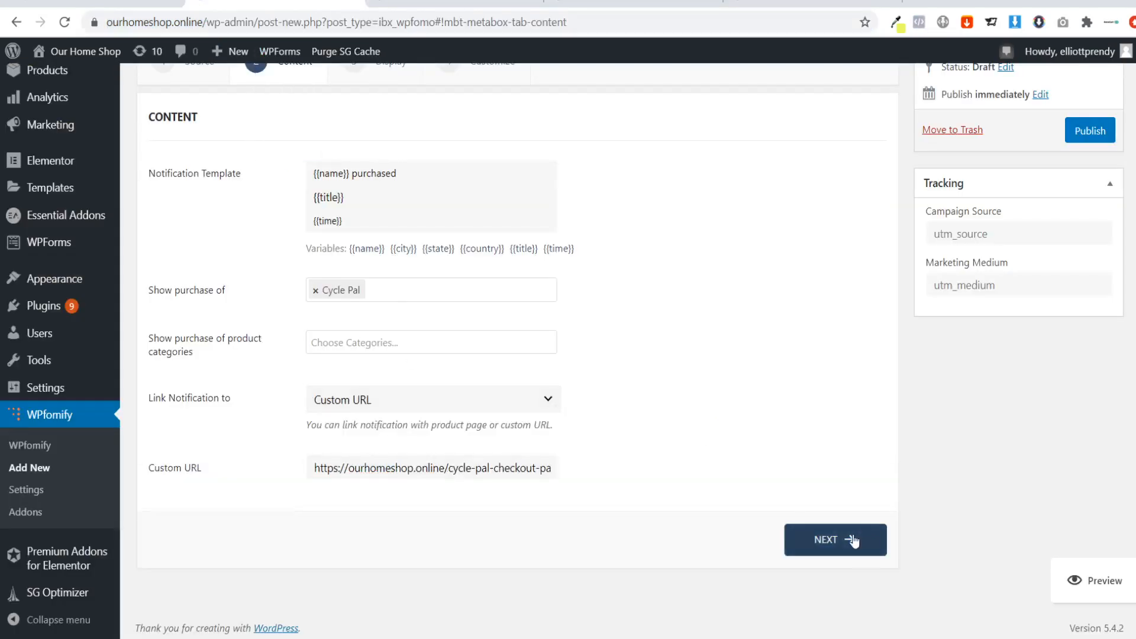
{"action": "left_click", "coordinate": [862, 540]}
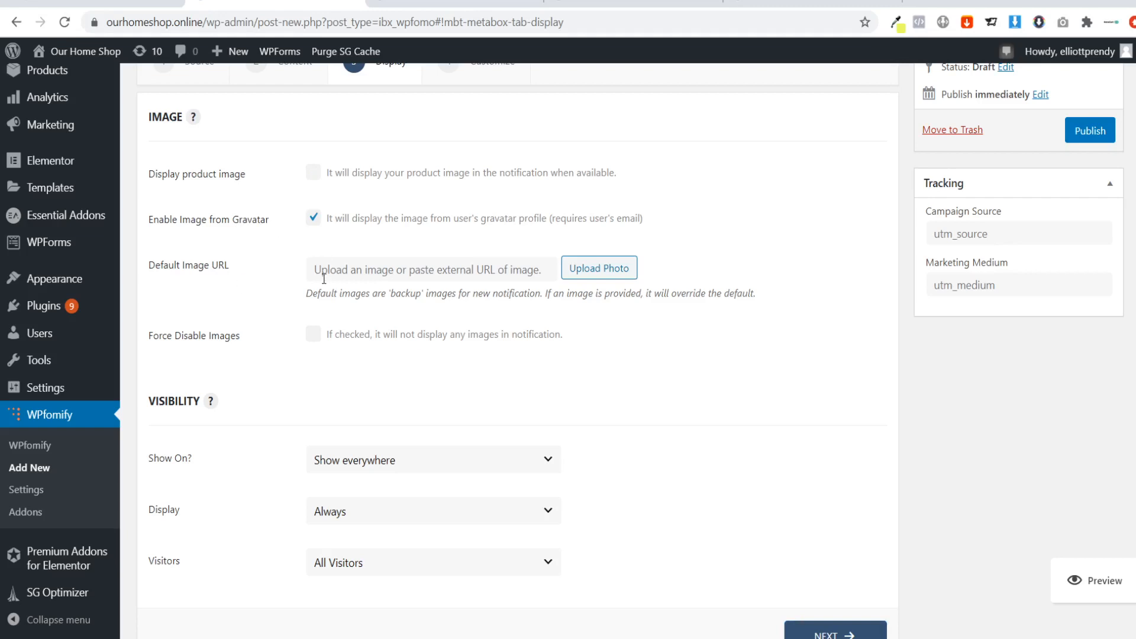
Set the notification's default image to Features1.png, the front view of the bike computer, from the media library.
{"action": "left_click", "coordinate": [598, 268]}
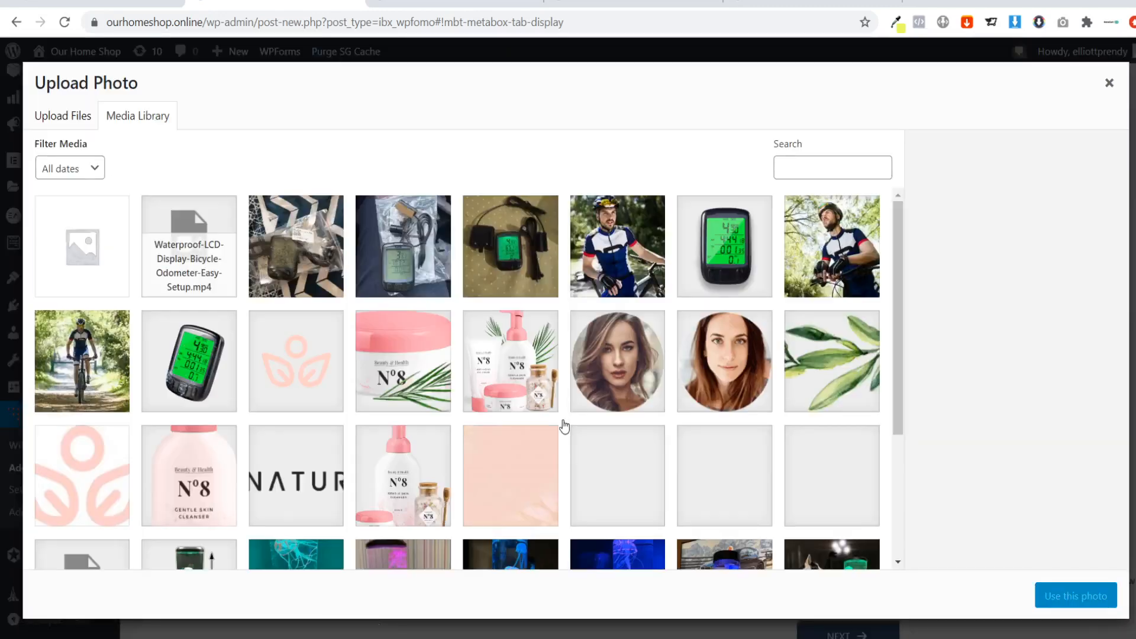
{"action": "left_click", "coordinate": [703, 253]}
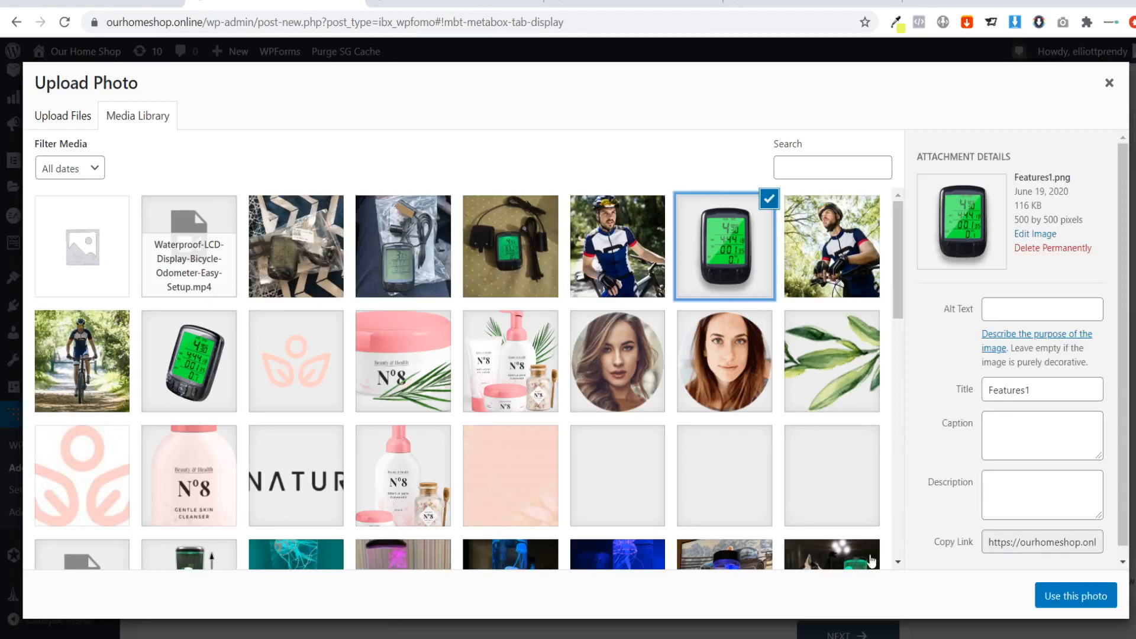
{"action": "left_click", "coordinate": [1075, 595]}
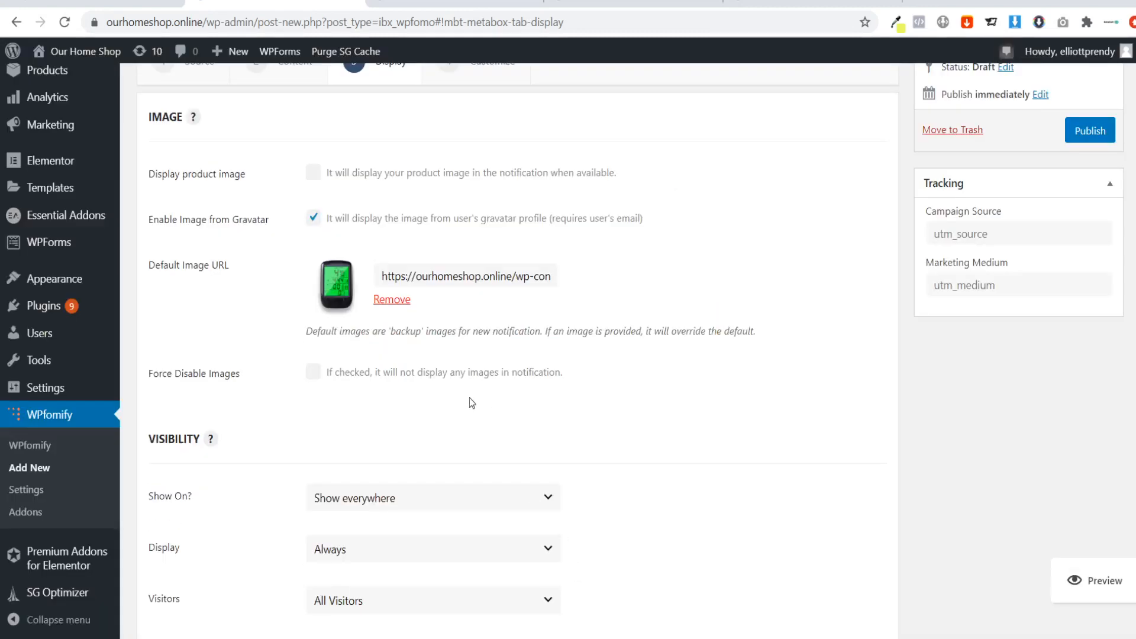
Set the notification's visibility to "Show on selected" and continue to the customization settings.
{"action": "scroll", "coordinate": [423, 381], "scroll_direction": "down", "scroll_amount": 3}
{"action": "scroll", "coordinate": [365, 368], "scroll_direction": "up", "scroll_amount": 1}
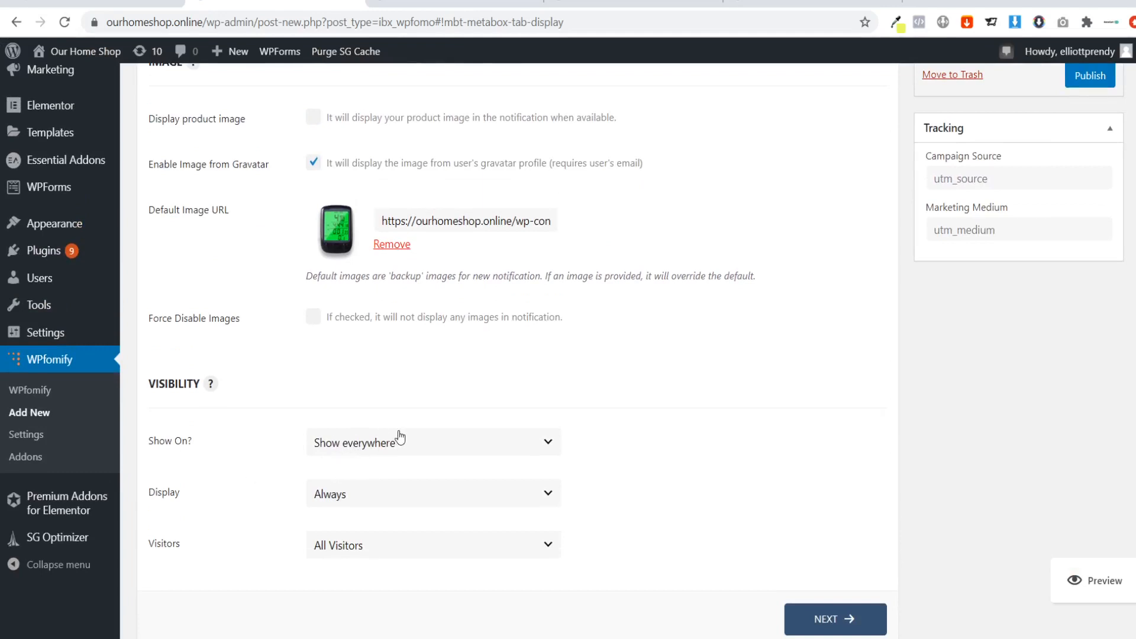
{"action": "left_click", "coordinate": [367, 445]}
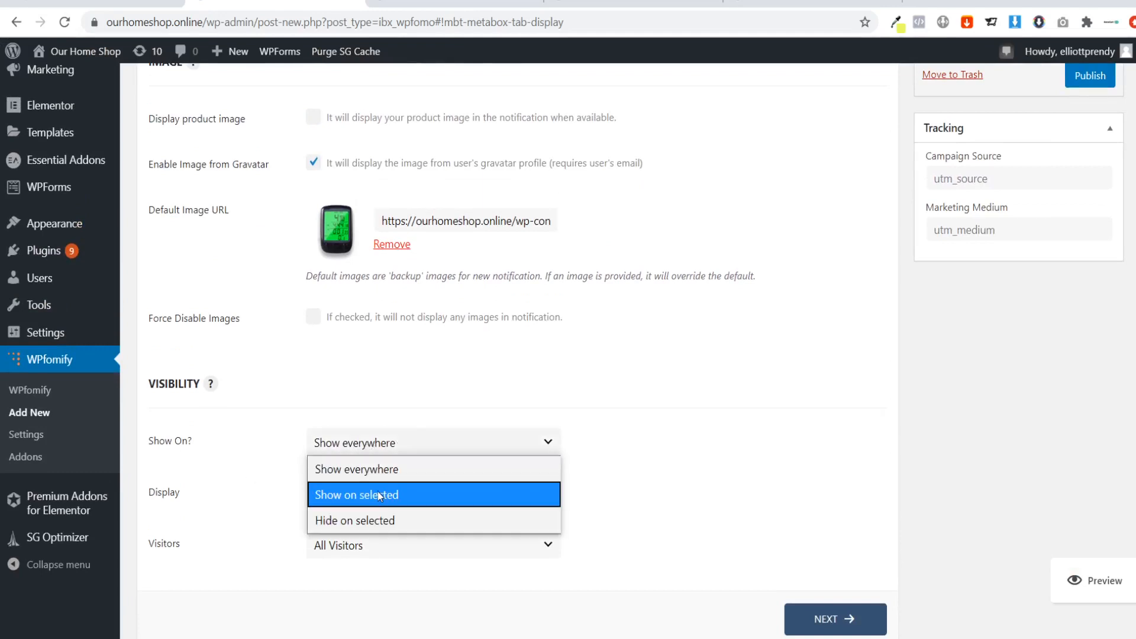
{"action": "left_click", "coordinate": [377, 495]}
{"action": "scroll", "coordinate": [388, 421], "scroll_direction": "down", "scroll_amount": 4}
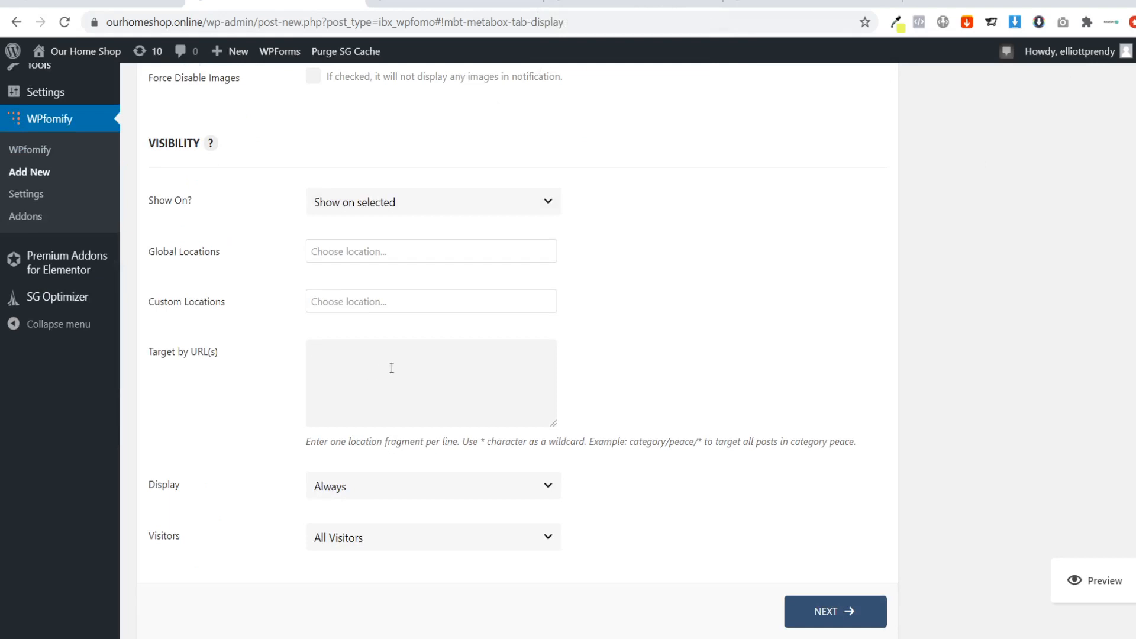
{"action": "scroll", "coordinate": [281, 404], "scroll_direction": "down", "scroll_amount": 2}
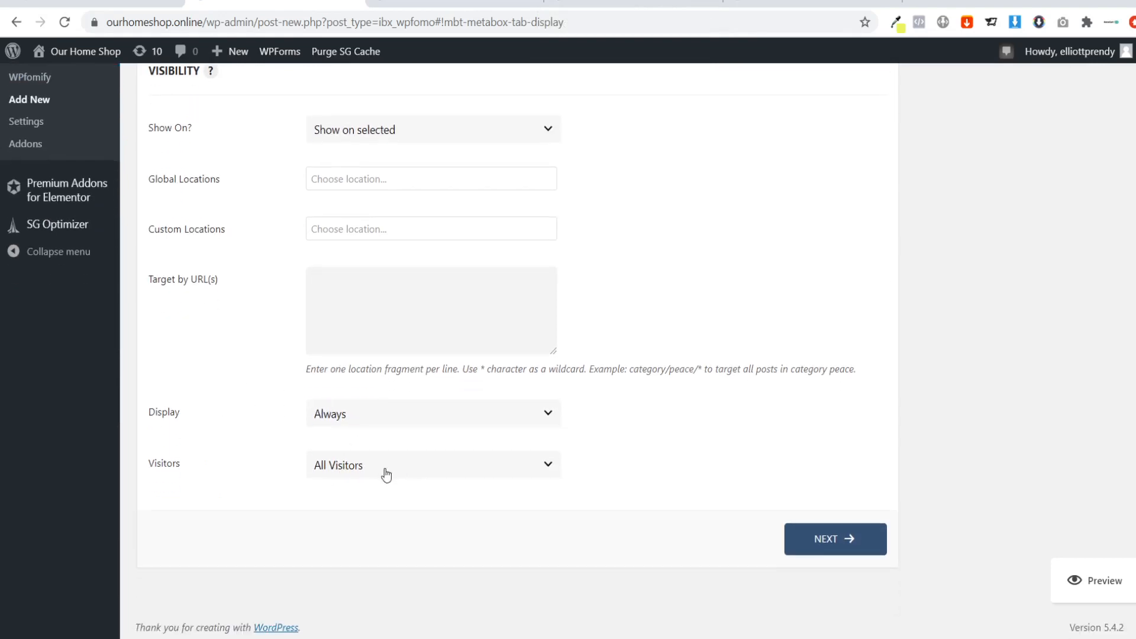
{"action": "left_click", "coordinate": [848, 540]}
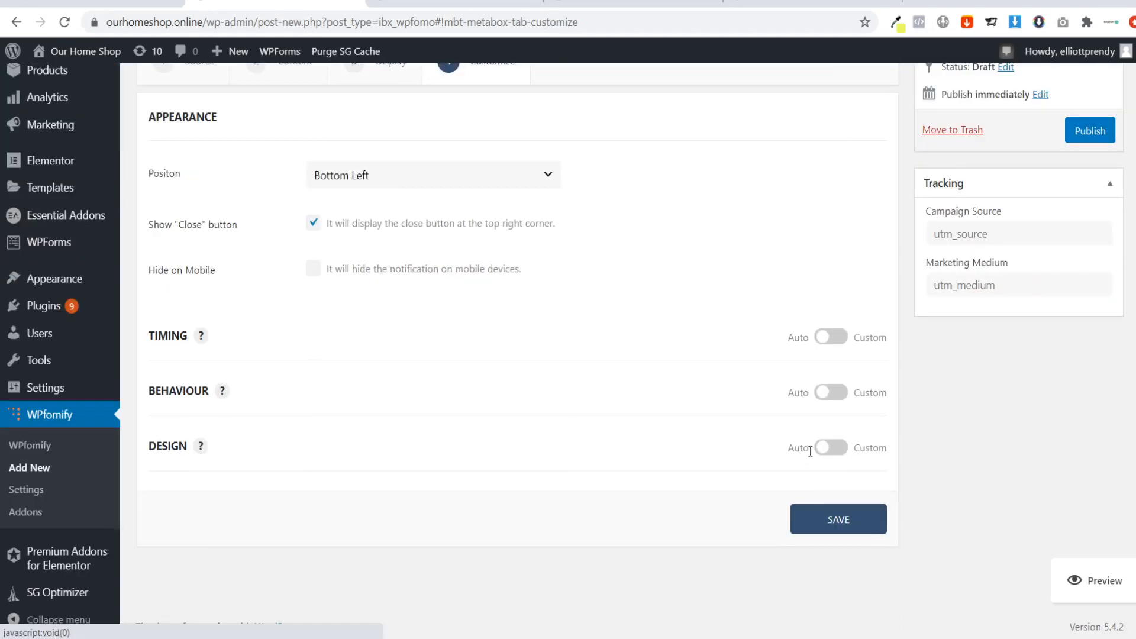
Keep the notification's position at Bottom Left and switch its timing to custom.
{"action": "left_click", "coordinate": [500, 180]}
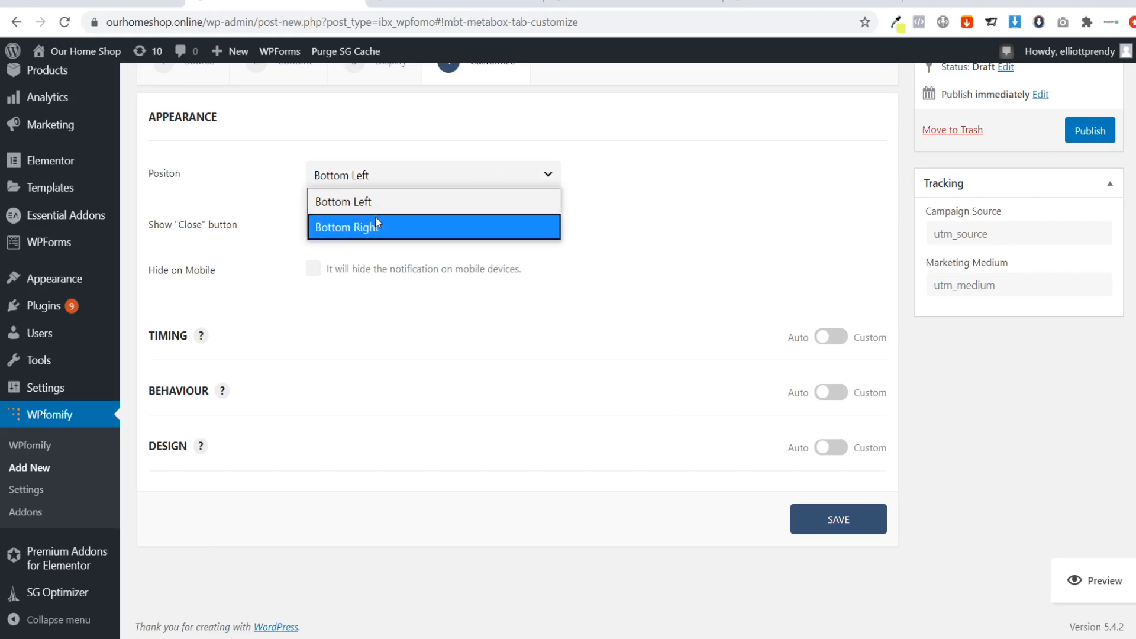
{"action": "left_click", "coordinate": [393, 201]}
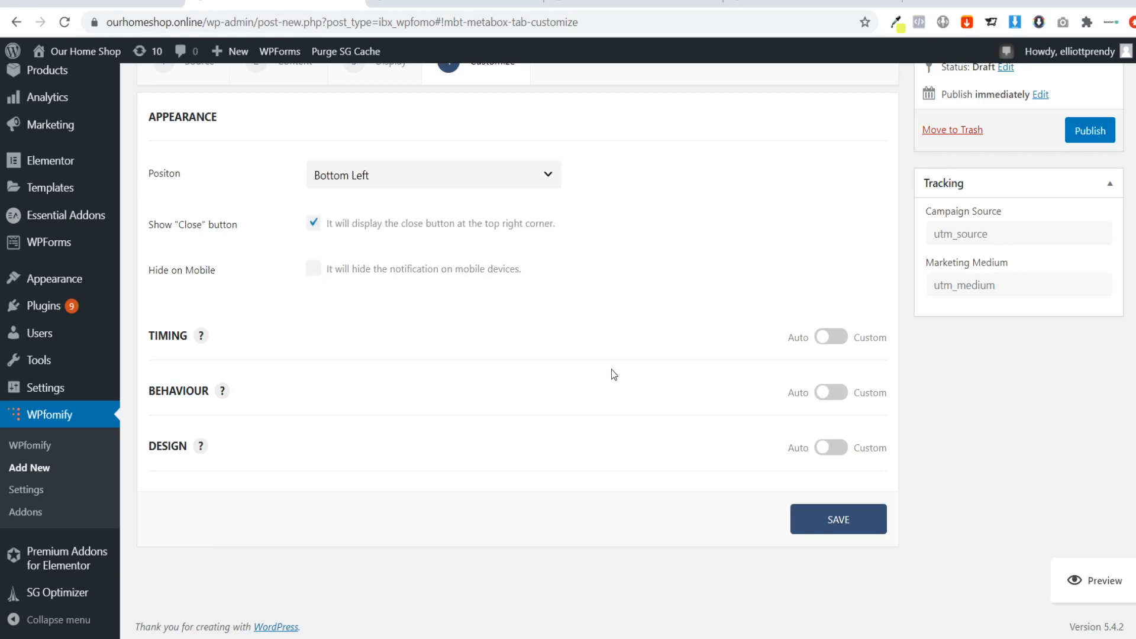
{"action": "left_click", "coordinate": [823, 338]}
{"action": "scroll", "coordinate": [366, 402], "scroll_direction": "down", "scroll_amount": 3}
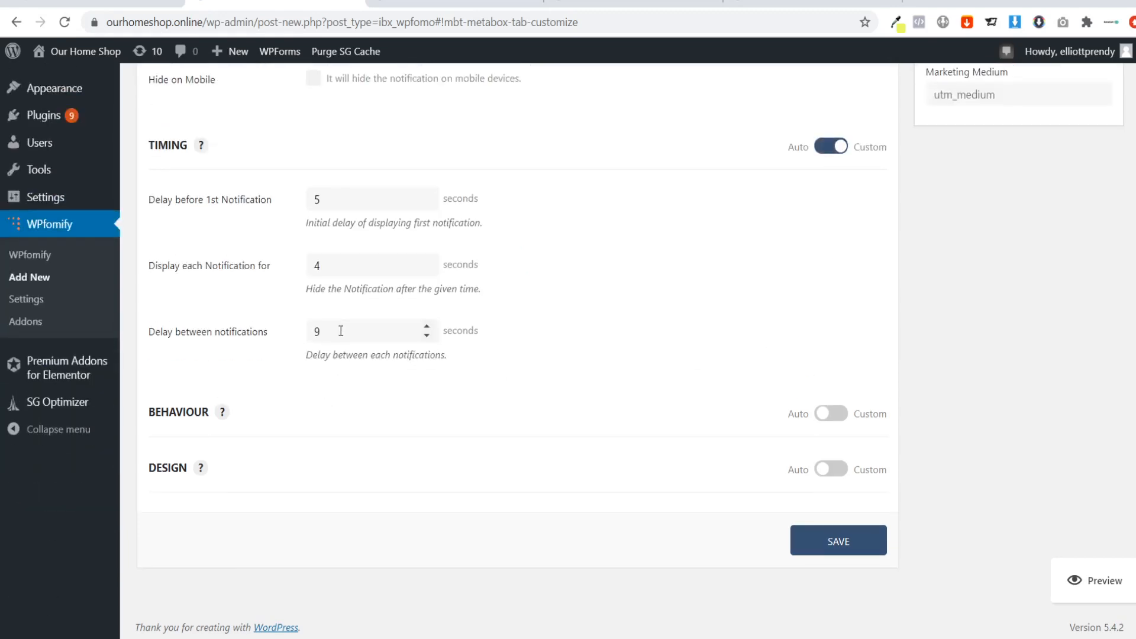
{"action": "scroll", "coordinate": [317, 304], "scroll_direction": "up", "scroll_amount": 1}
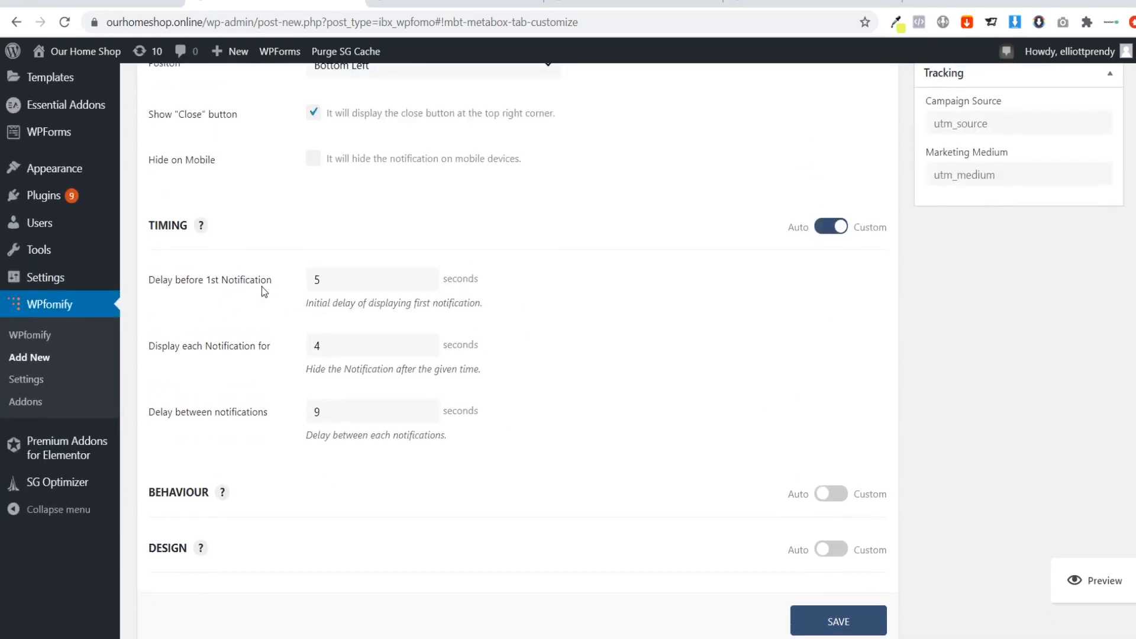
Return to the CyclePal sales page to check its notification timing and glance at the Abmatic checkout page.
{"action": "left_click", "coordinate": [633, 4]}
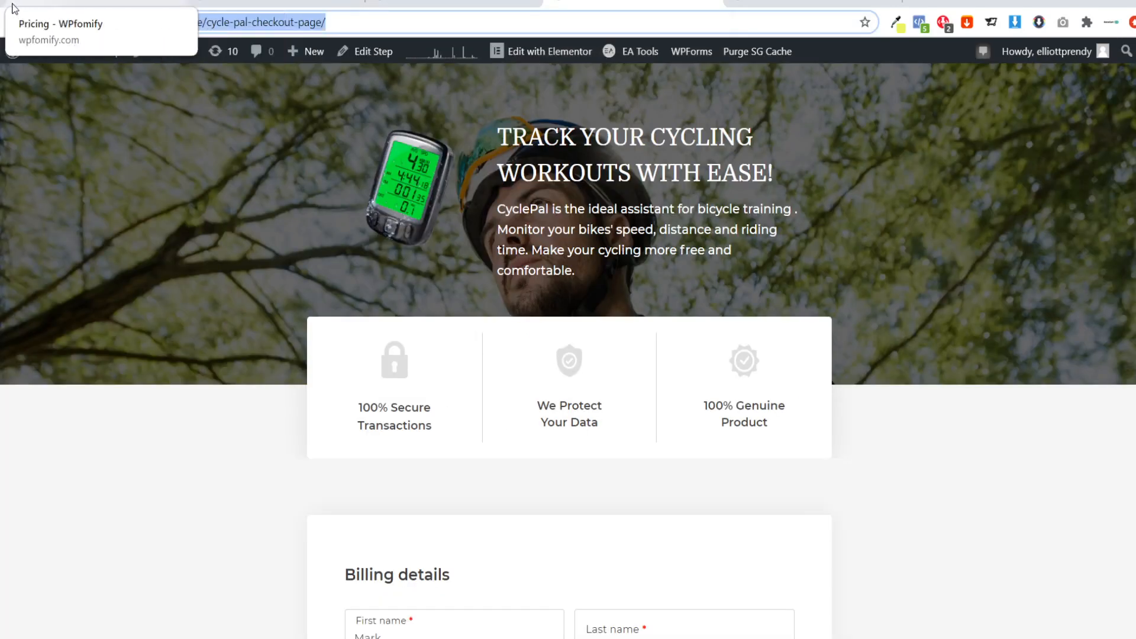
{"action": "left_click", "coordinate": [16, 24]}
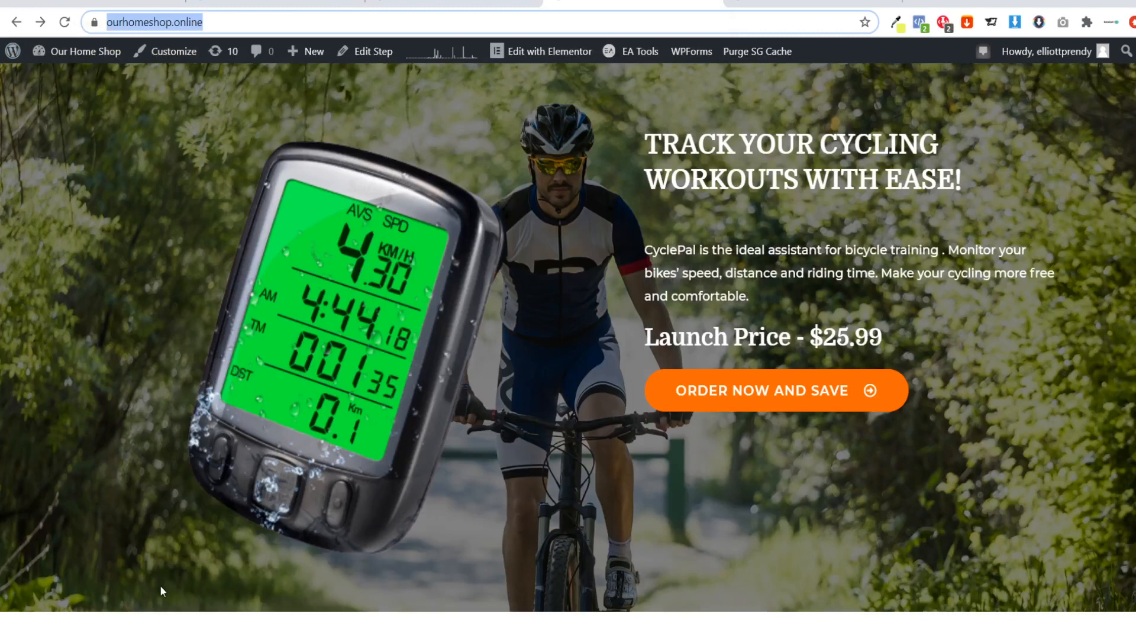
{"action": "left_click", "coordinate": [545, 332]}
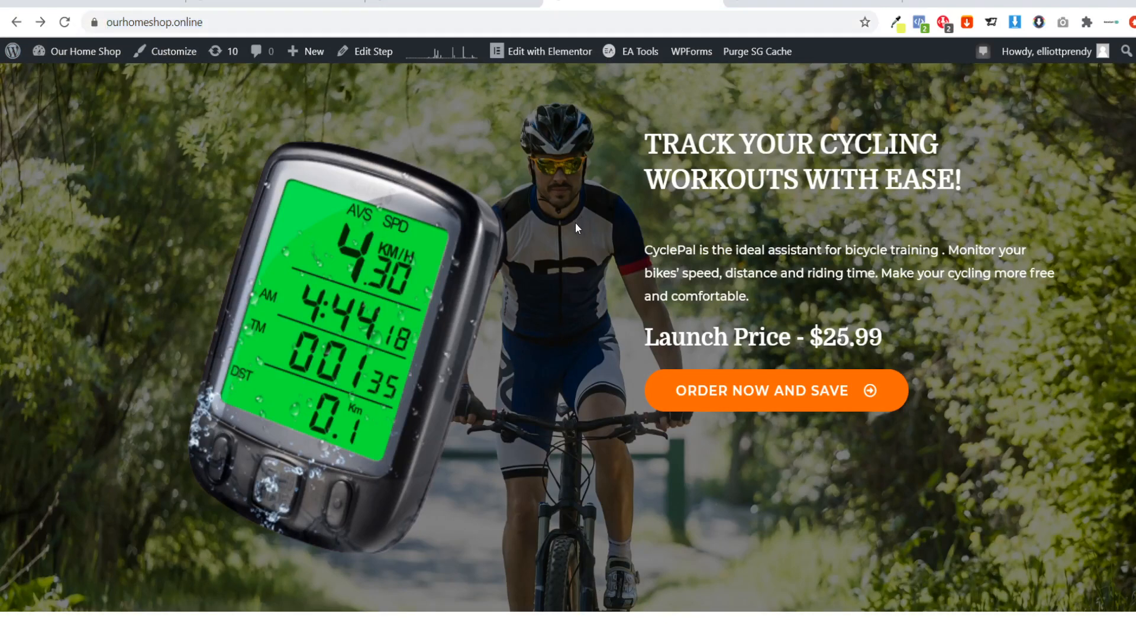
{"action": "left_click", "coordinate": [479, 3]}
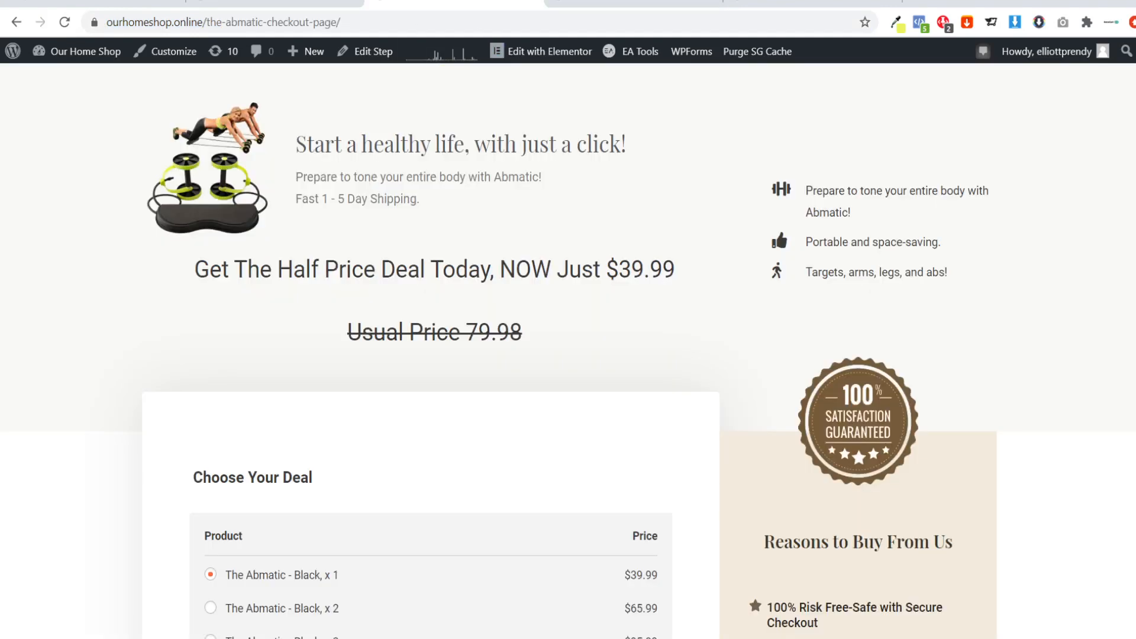
Set the delay before the first notification to 2 seconds and between notifications to 4 seconds, and switch the behaviour settings to custom.
{"action": "left_click", "coordinate": [273, 3]}
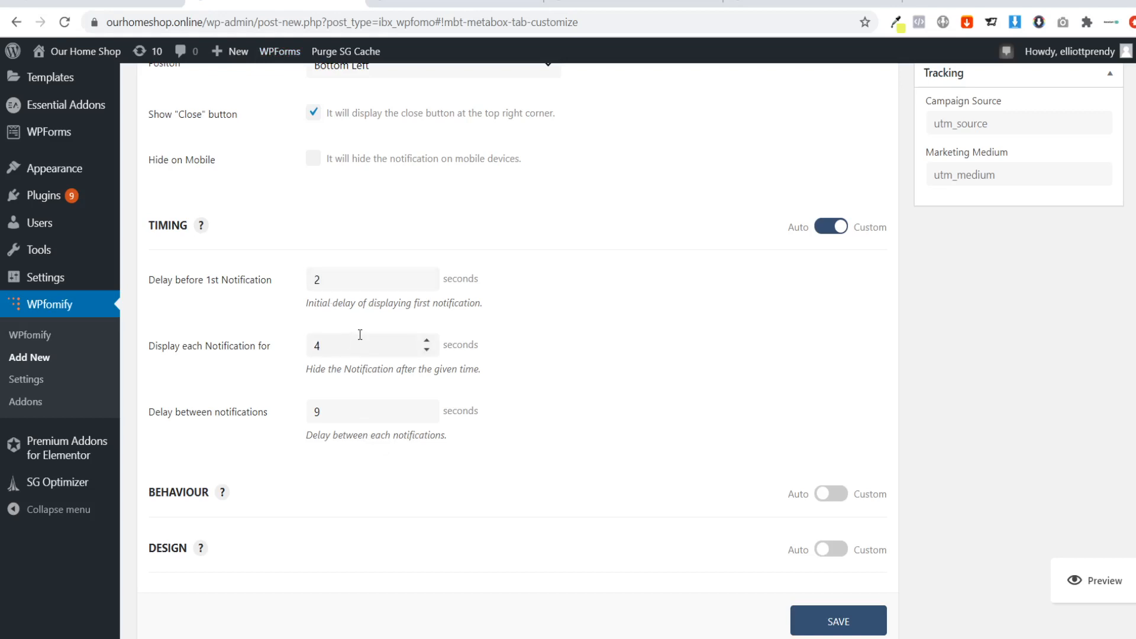
{"action": "left_click", "coordinate": [354, 404]}
{"action": "left_click", "coordinate": [828, 493]}
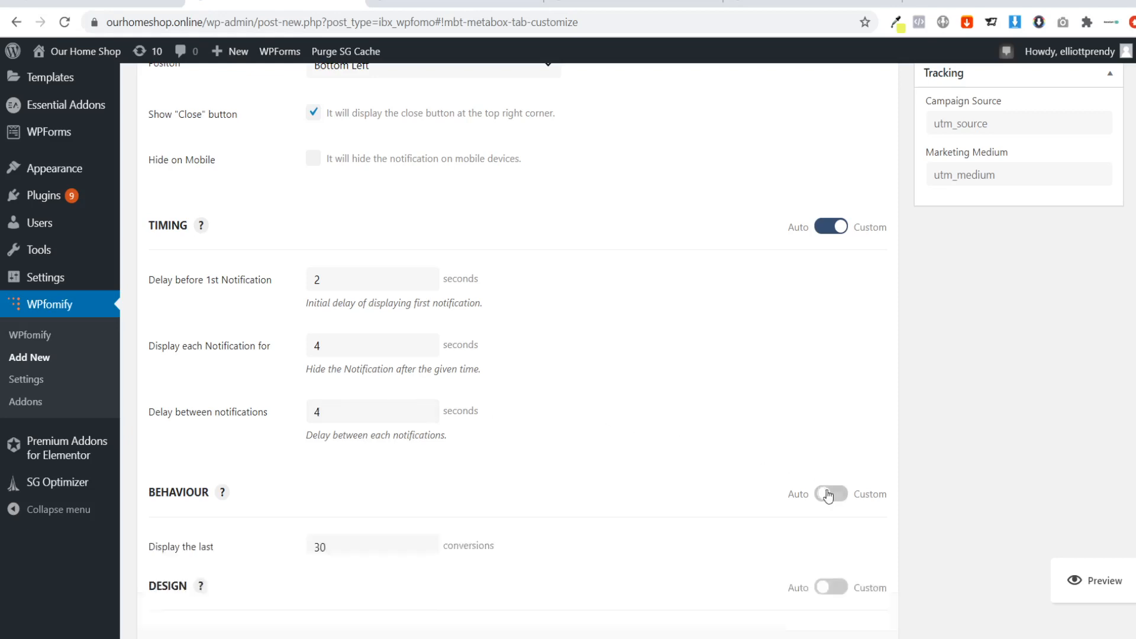
{"action": "scroll", "coordinate": [609, 444], "scroll_direction": "down", "scroll_amount": 4}
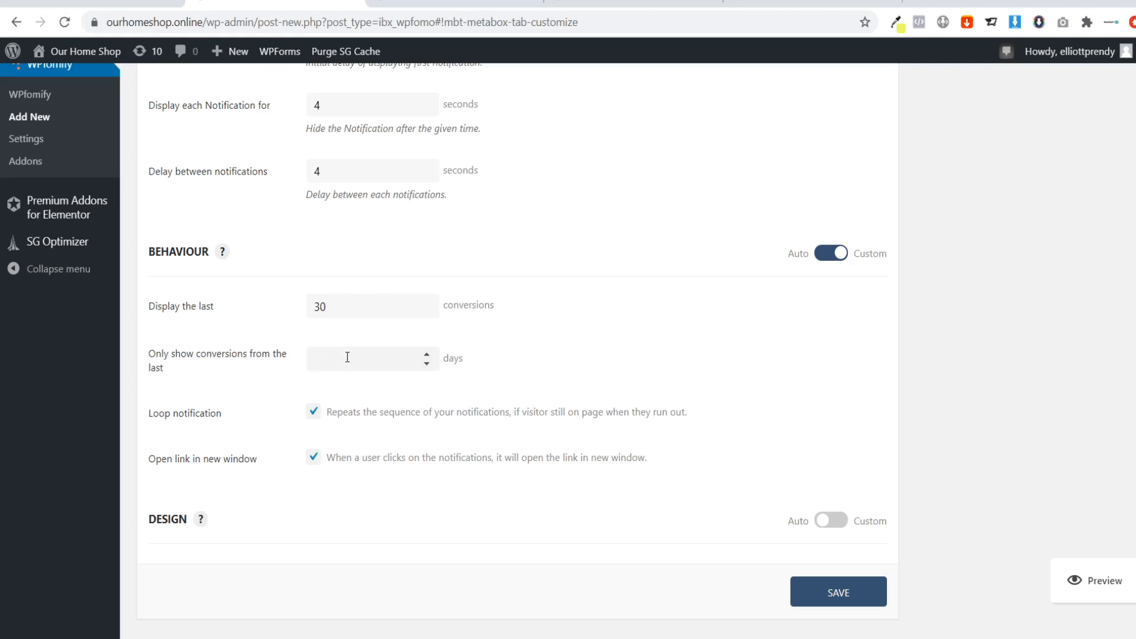
Limit the notification to conversions from the last 40 days, keep looping enabled, and stop links from opening in a new window.
{"action": "type", "text": "40"}
{"action": "left_click", "coordinate": [313, 411]}
{"action": "left_click", "coordinate": [313, 412]}
{"action": "key", "text": "ctrl+Tab"}
{"action": "key", "text": "ctrl+Tab"}
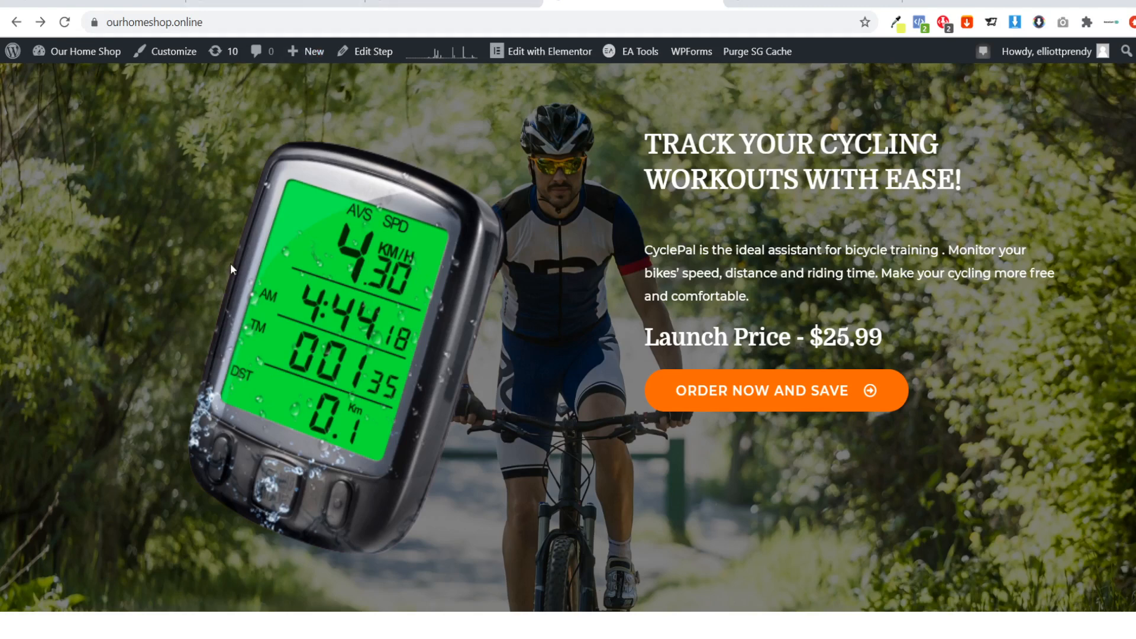
{"action": "key", "text": "ctrl+shift+Tab"}
{"action": "key", "text": "ctrl+shift+Tab"}
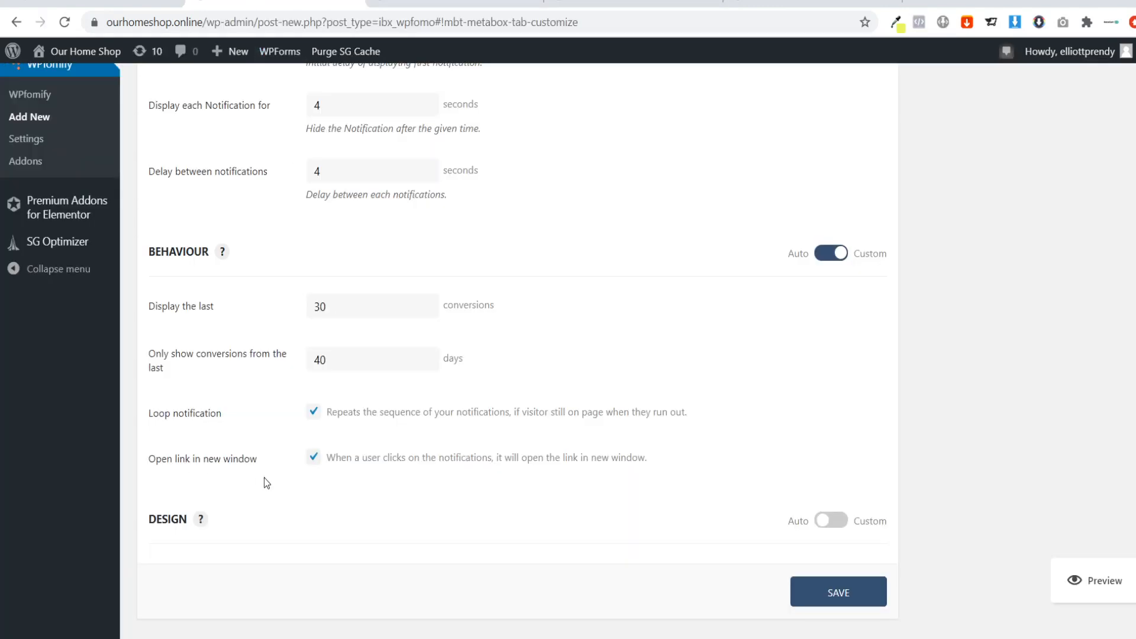
{"action": "left_click", "coordinate": [313, 457]}
Switch the notification's design settings to custom and review the available color, spacing, border and shadow options.
{"action": "scroll", "coordinate": [367, 497], "scroll_direction": "down", "scroll_amount": 1}
{"action": "left_click", "coordinate": [830, 467]}
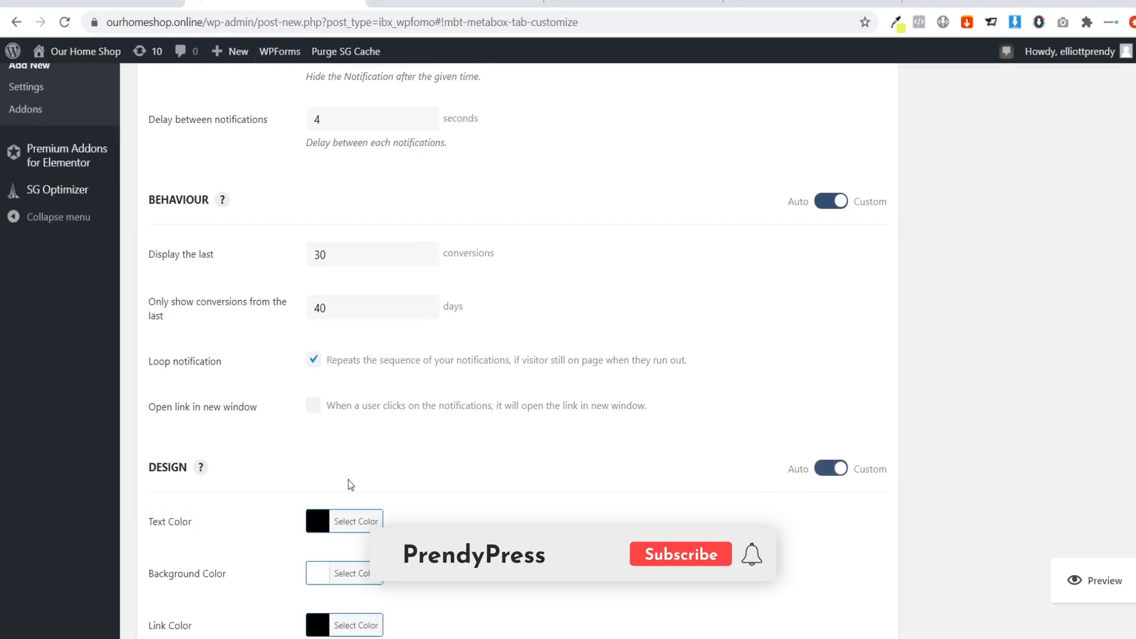
{"action": "scroll", "coordinate": [348, 479], "scroll_direction": "down", "scroll_amount": 1}
{"action": "scroll", "coordinate": [385, 402], "scroll_direction": "down", "scroll_amount": 10}
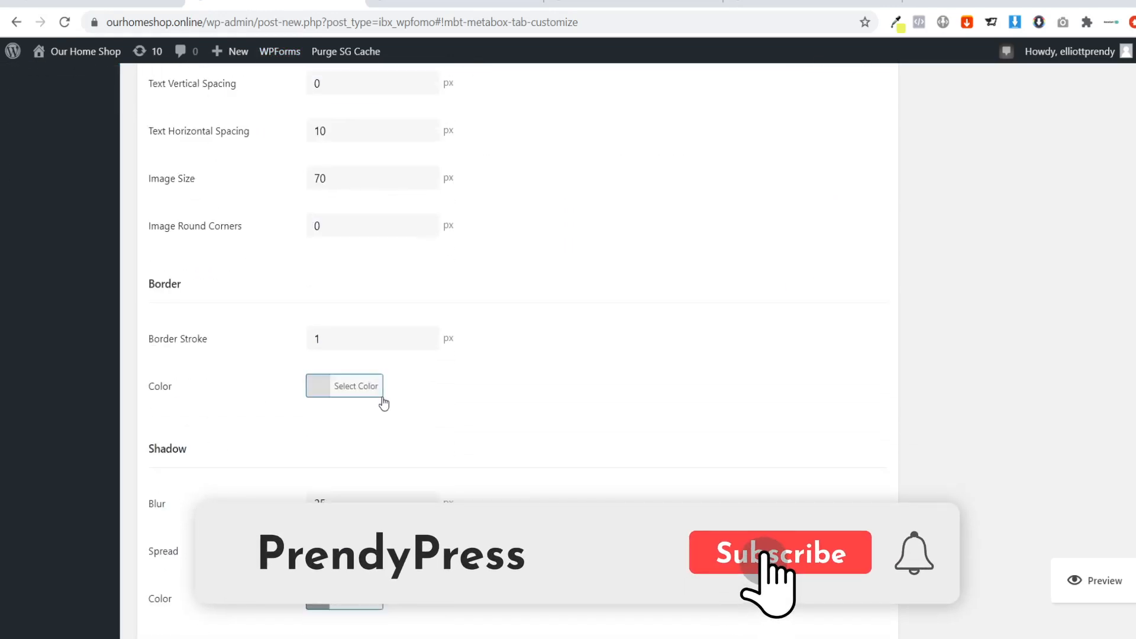
{"action": "scroll", "coordinate": [384, 403], "scroll_direction": "up", "scroll_amount": 3}
{"action": "scroll", "coordinate": [368, 274], "scroll_direction": "up", "scroll_amount": 1}
{"action": "scroll", "coordinate": [491, 343], "scroll_direction": "down", "scroll_amount": 8}
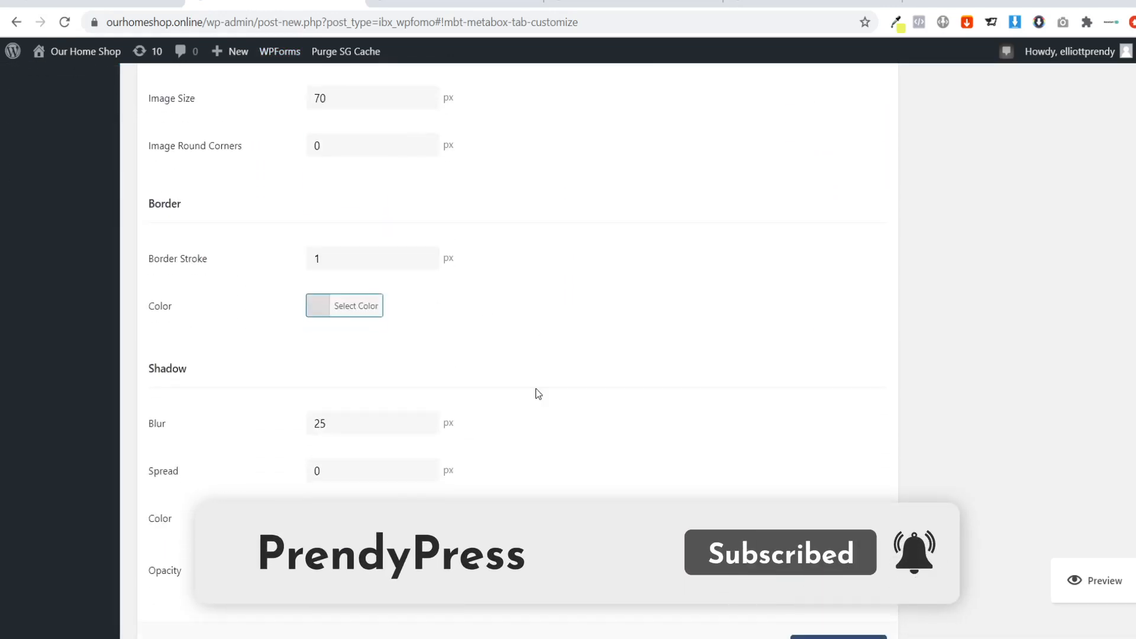
{"action": "scroll", "coordinate": [539, 390], "scroll_direction": "up", "scroll_amount": 10}
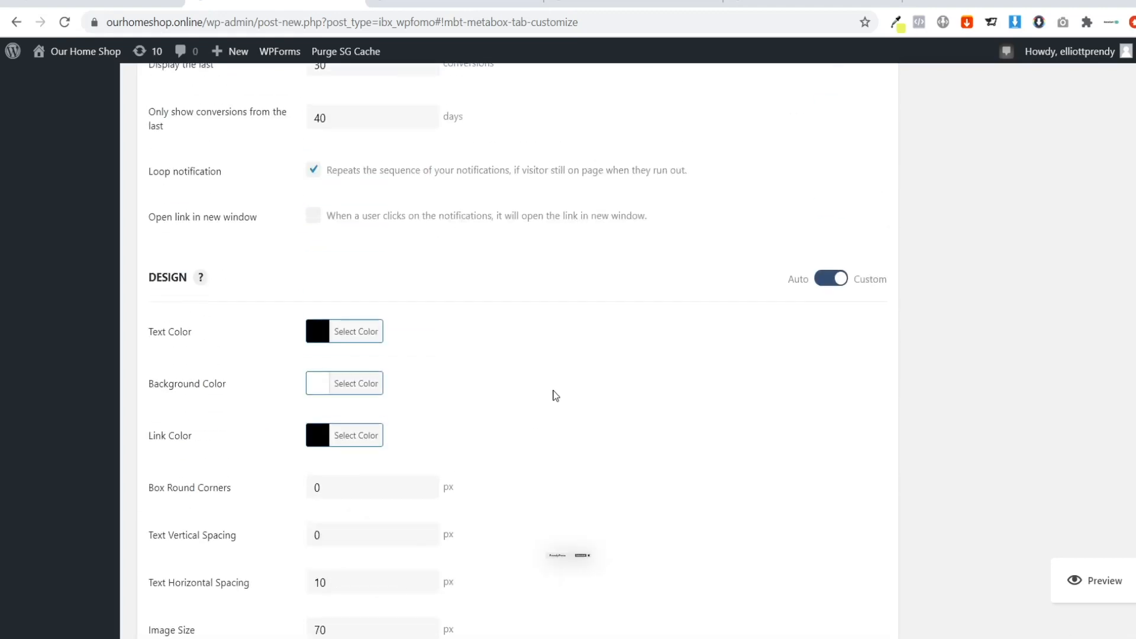
{"action": "scroll", "coordinate": [553, 391], "scroll_direction": "down", "scroll_amount": 5}
{"action": "scroll", "coordinate": [555, 387], "scroll_direction": "down", "scroll_amount": 4}
{"action": "scroll", "coordinate": [555, 387], "scroll_direction": "up", "scroll_amount": 8}
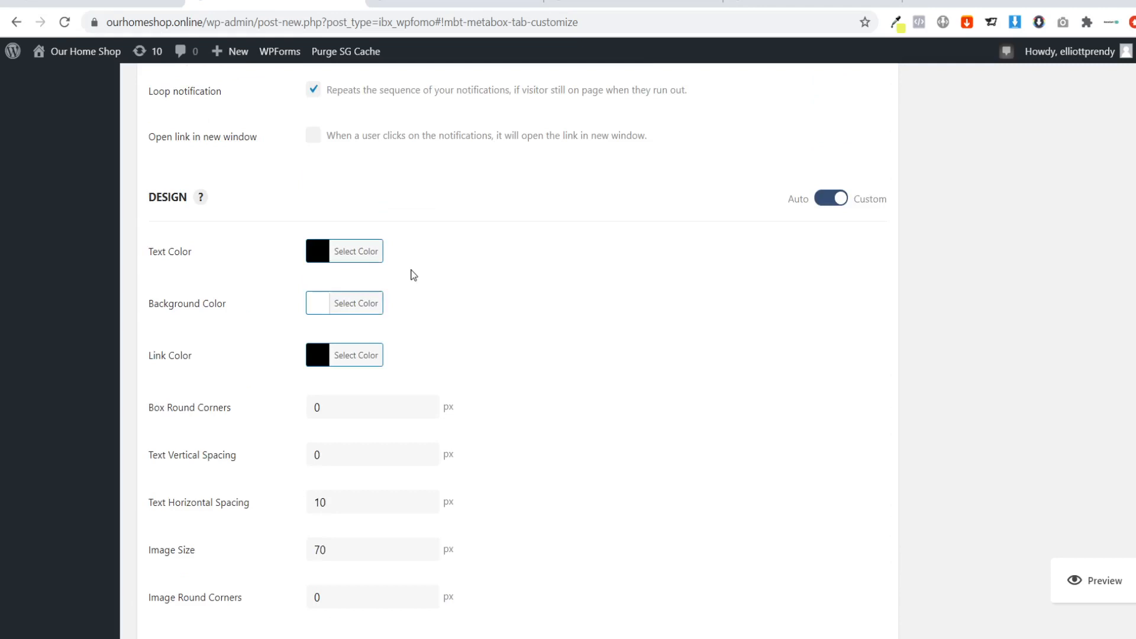
Sample the orange of the CyclePal page's "ORDER NOW AND SAVE" button with the Eye Dropper and copy its hex code.
{"action": "left_click", "coordinate": [344, 301]}
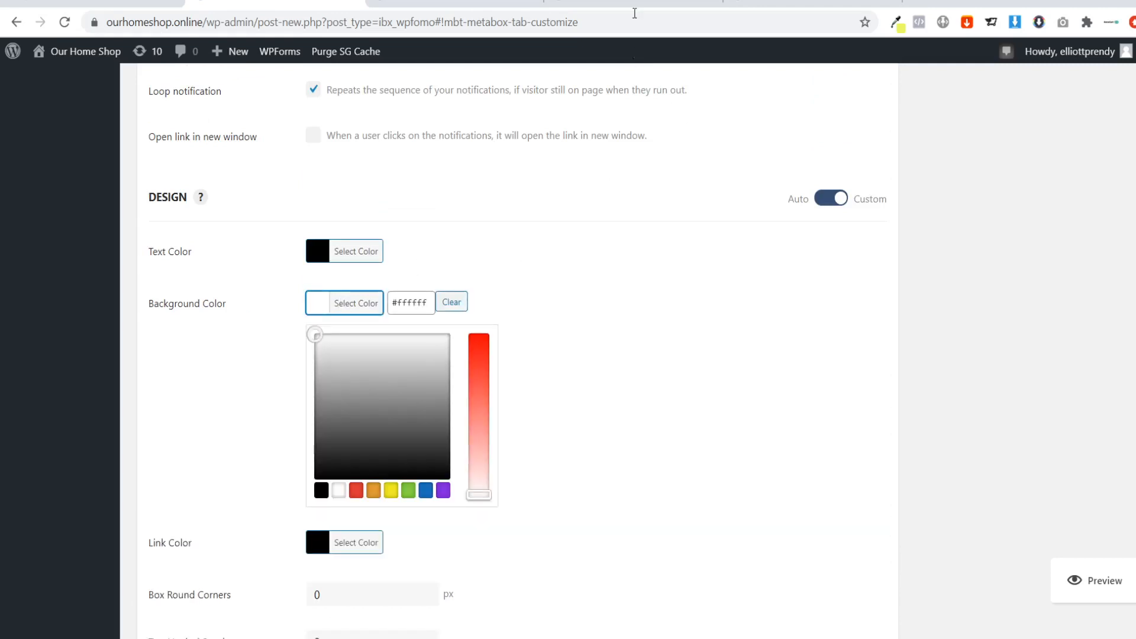
{"action": "left_click", "coordinate": [813, 4]}
{"action": "left_click", "coordinate": [651, 3]}
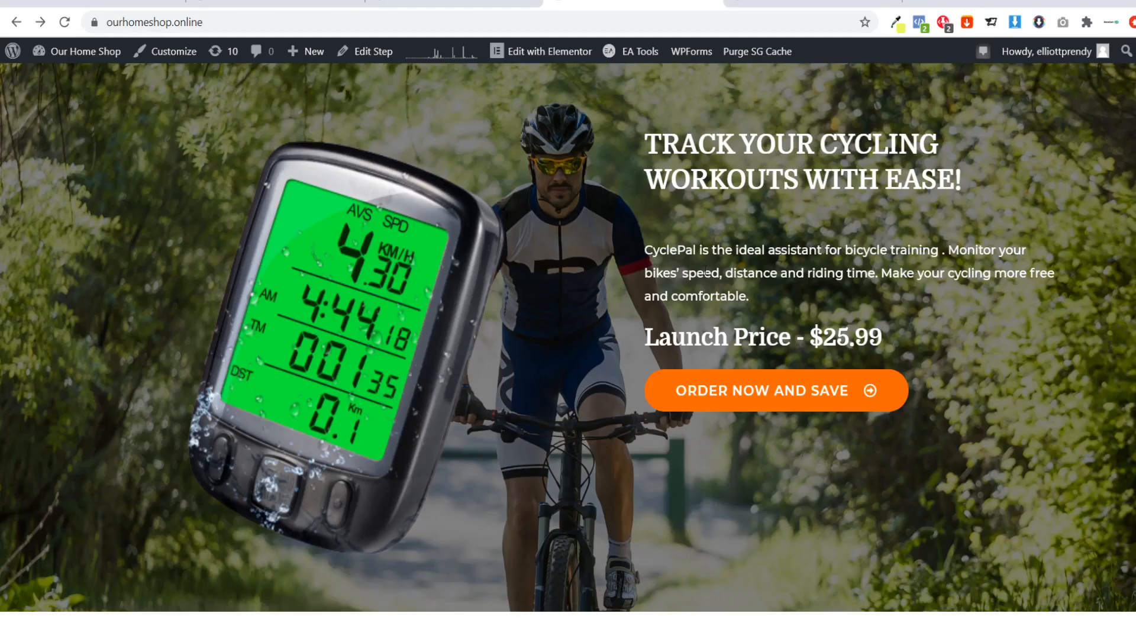
{"action": "left_click", "coordinate": [896, 22]}
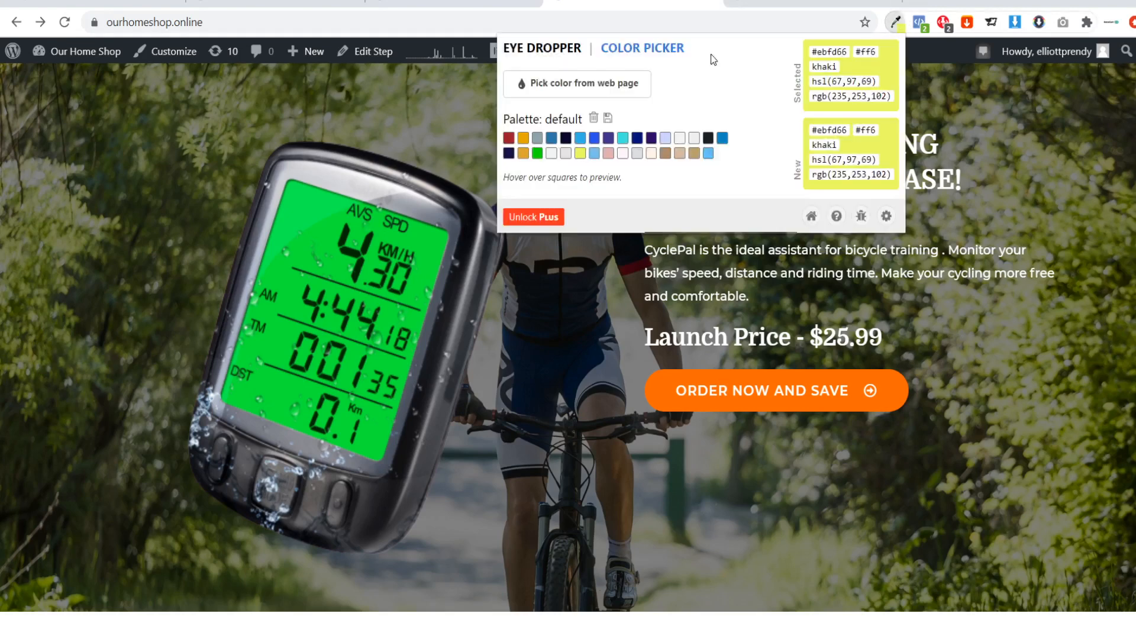
{"action": "left_click", "coordinate": [593, 88]}
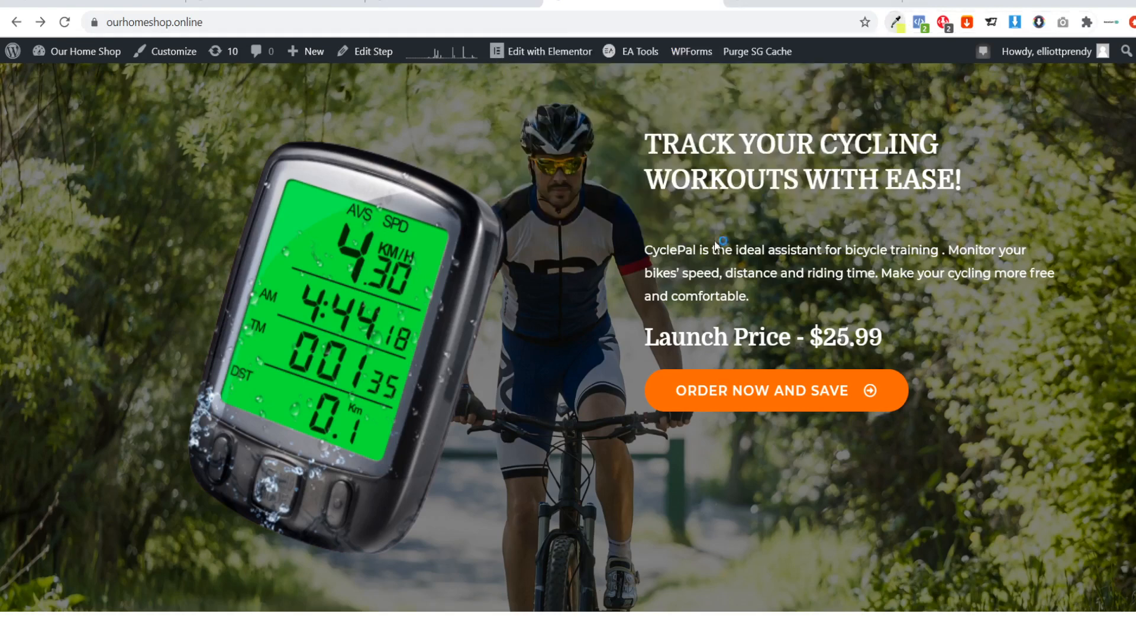
{"action": "left_click", "coordinate": [892, 394]}
{"action": "left_click", "coordinate": [895, 22]}
{"action": "double_click", "coordinate": [834, 51]}
{"action": "key", "text": "ctrl+c"}
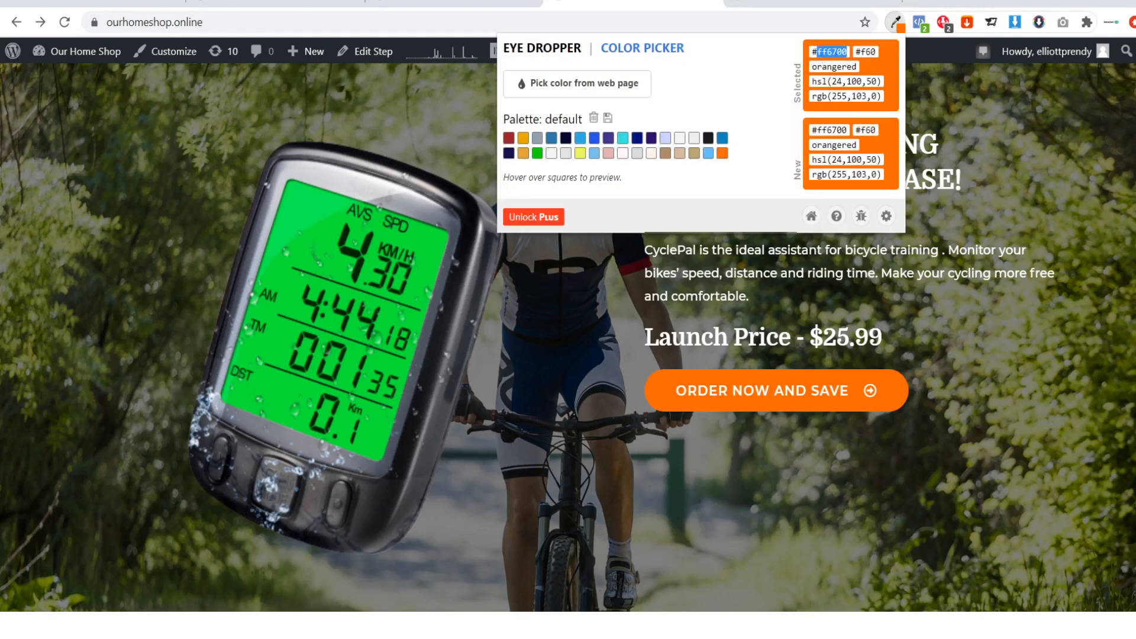
Set the notification's background color to #ff6700.
{"action": "left_click", "coordinate": [273, 3]}
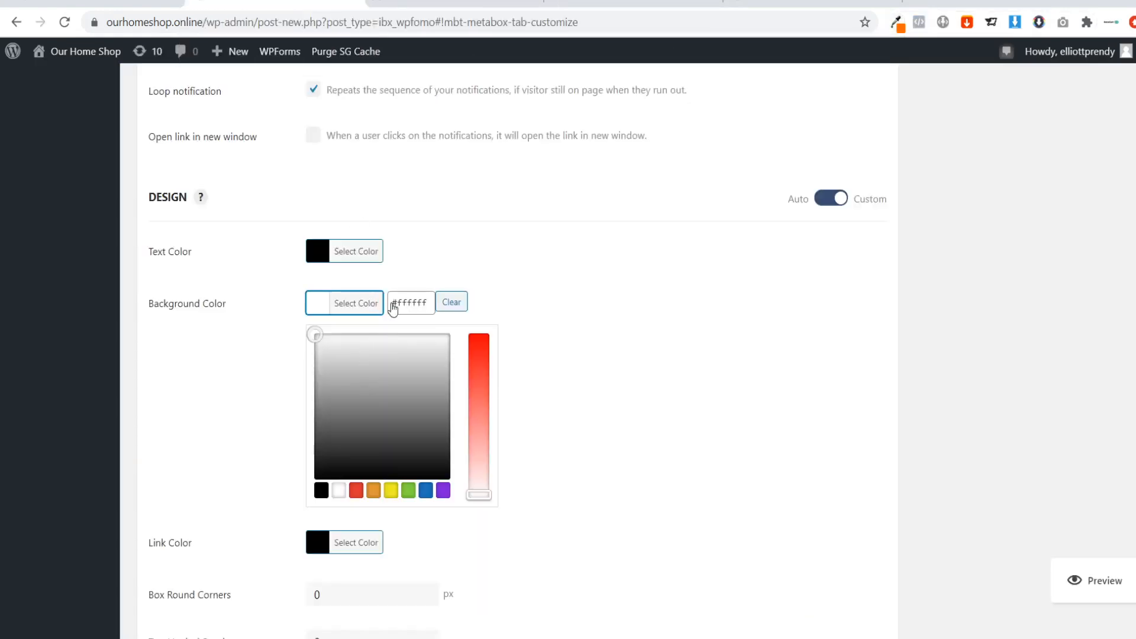
{"action": "double_click", "coordinate": [408, 303]}
{"action": "key", "text": "ctrl+v"}
{"action": "left_click", "coordinate": [604, 306]}
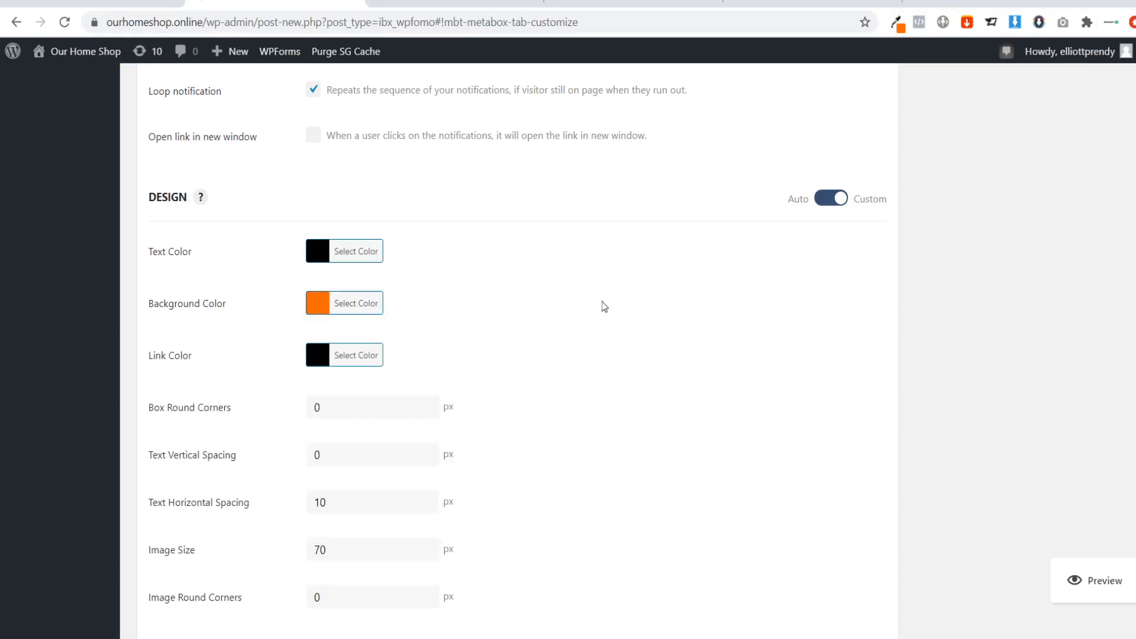
Save the CyclePal social proof notification and view the CyclePal sales page.
{"action": "scroll", "coordinate": [351, 186], "scroll_direction": "down", "scroll_amount": 3}
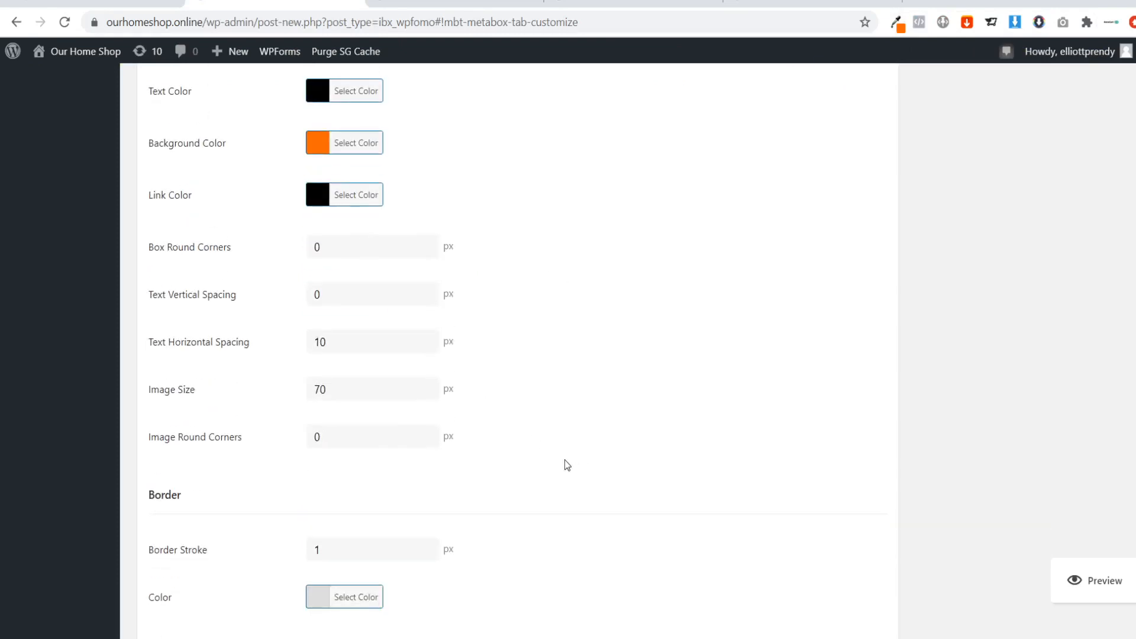
{"action": "scroll", "coordinate": [567, 465], "scroll_direction": "down", "scroll_amount": 6}
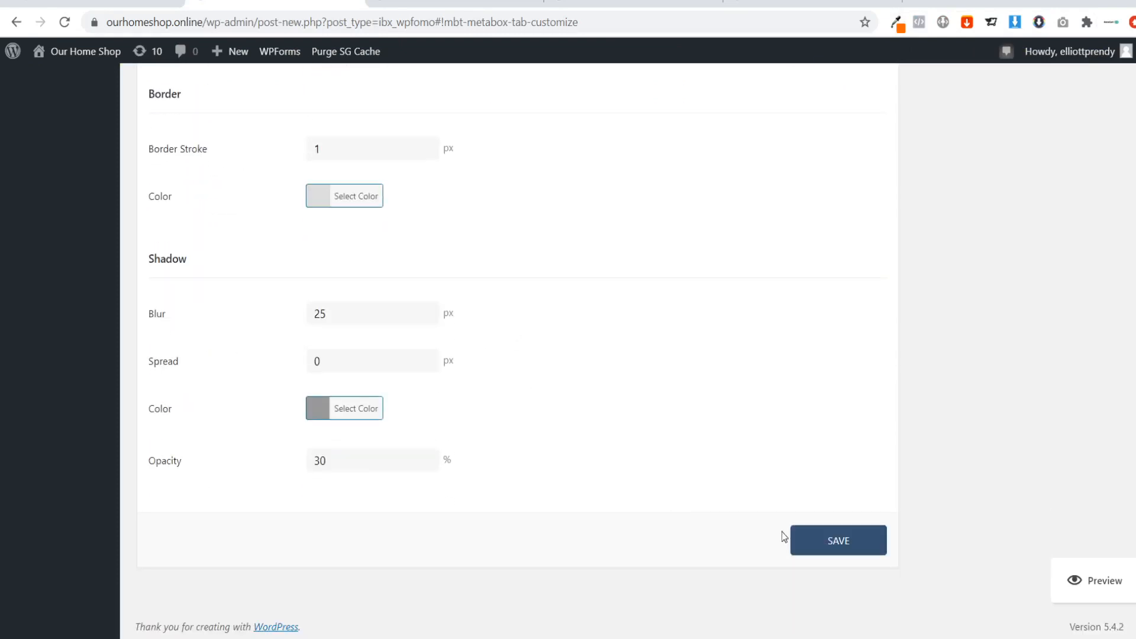
{"action": "left_click", "coordinate": [859, 532]}
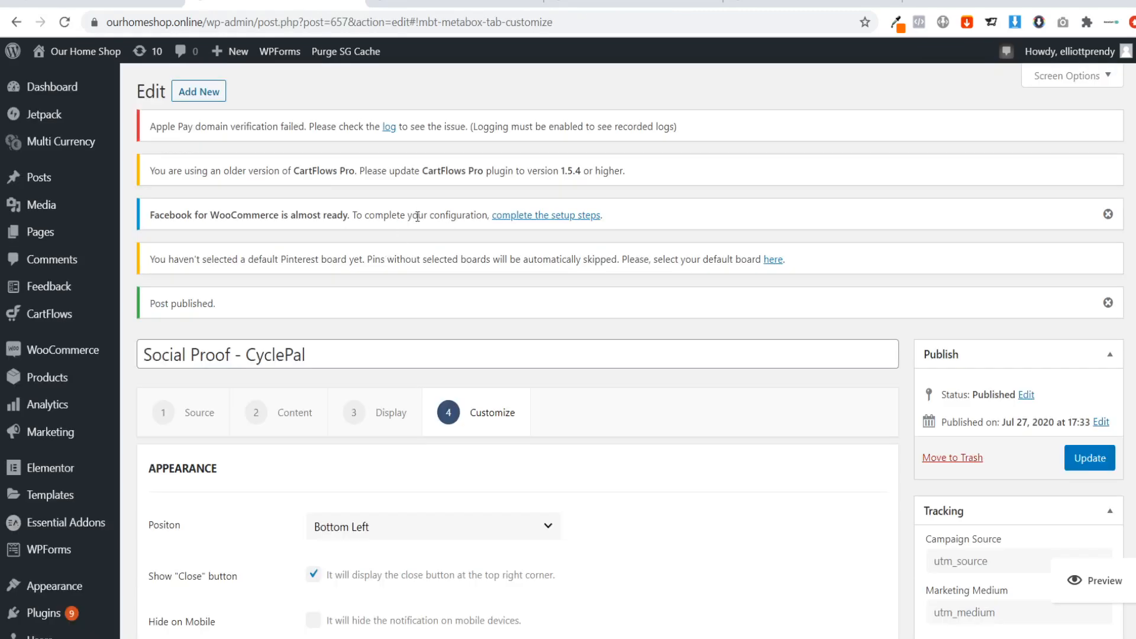
{"action": "left_click", "coordinate": [596, 11]}
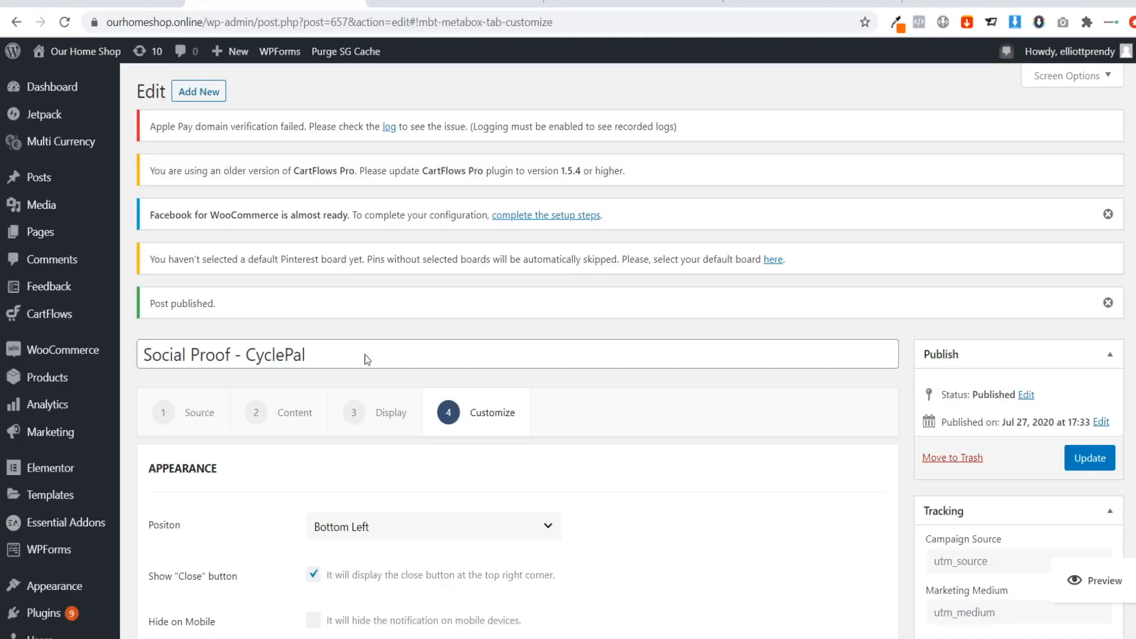
Change the notification's background color to white.
{"action": "scroll", "coordinate": [384, 402], "scroll_direction": "down", "scroll_amount": 15}
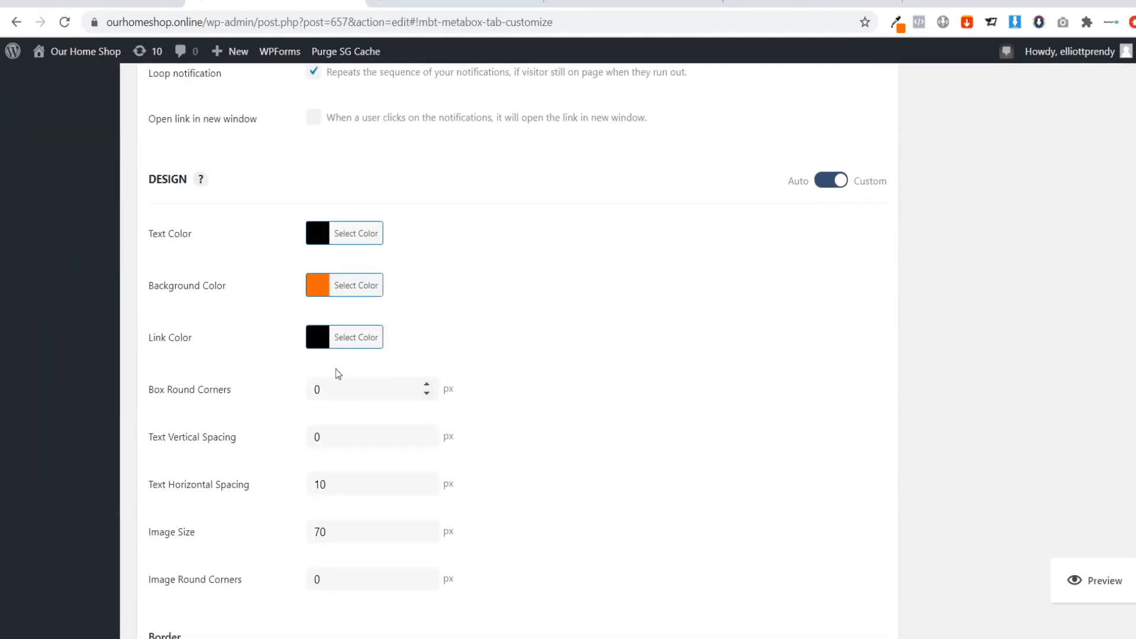
{"action": "left_click", "coordinate": [330, 283]}
{"action": "left_click", "coordinate": [339, 472]}
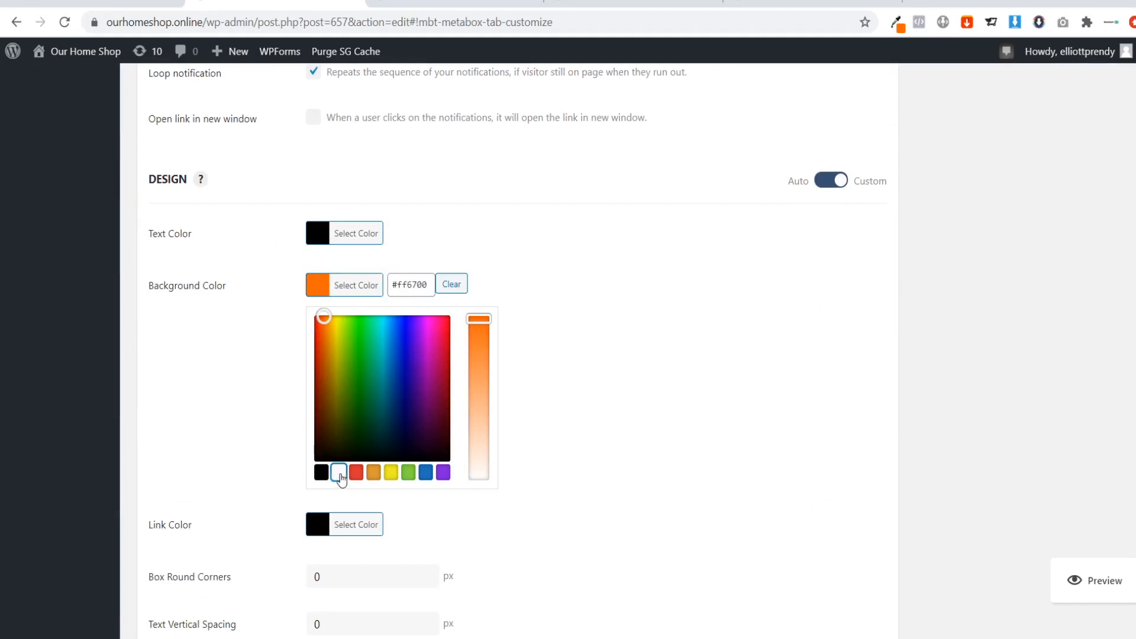
{"action": "left_click", "coordinate": [672, 386]}
Set the notification's text color to #ff6700 and save the notification.
{"action": "scroll", "coordinate": [651, 396], "scroll_direction": "down", "scroll_amount": 2}
{"action": "scroll", "coordinate": [634, 411], "scroll_direction": "up", "scroll_amount": 2}
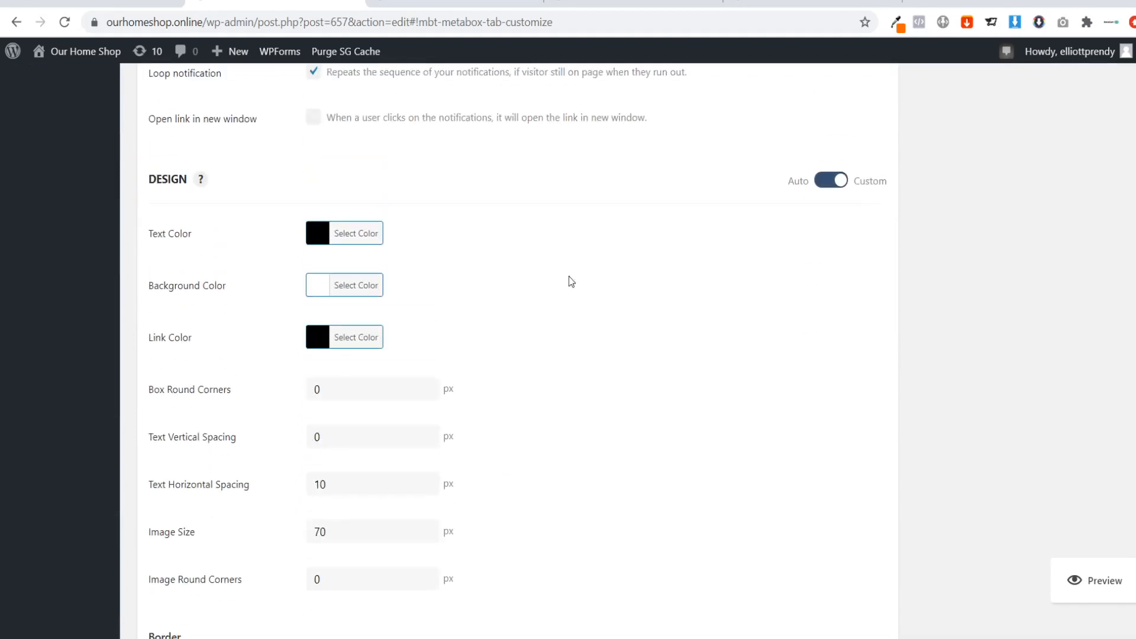
{"action": "left_click", "coordinate": [352, 233]}
{"action": "double_click", "coordinate": [402, 234]}
{"action": "type", "text": "ff7200"}
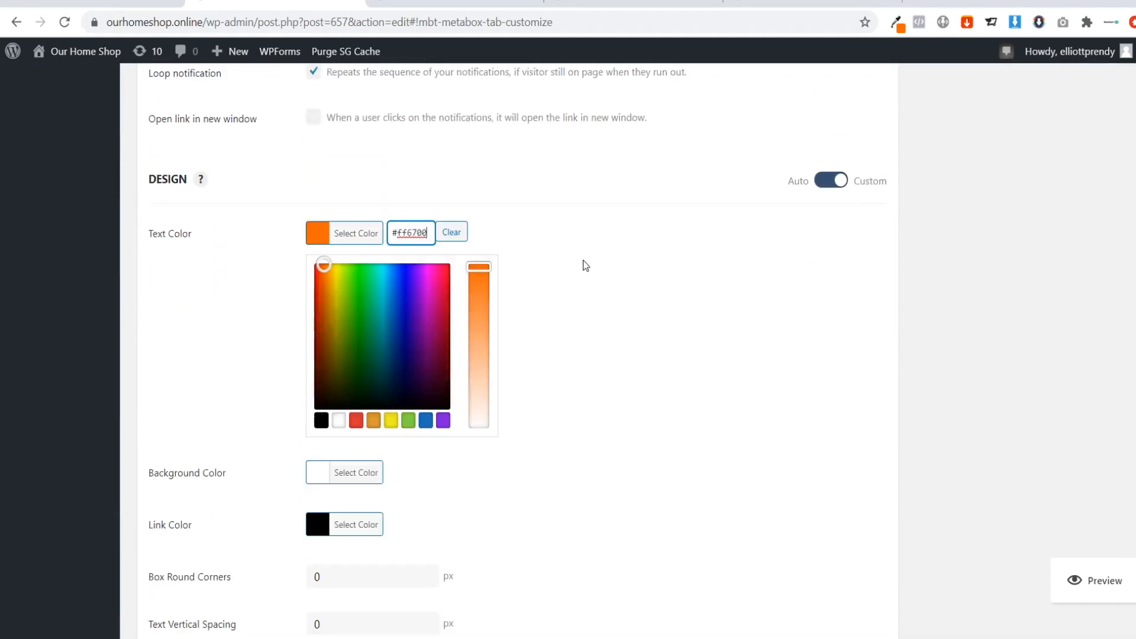
{"action": "left_click", "coordinate": [583, 264]}
{"action": "scroll", "coordinate": [586, 352], "scroll_direction": "down", "scroll_amount": 9}
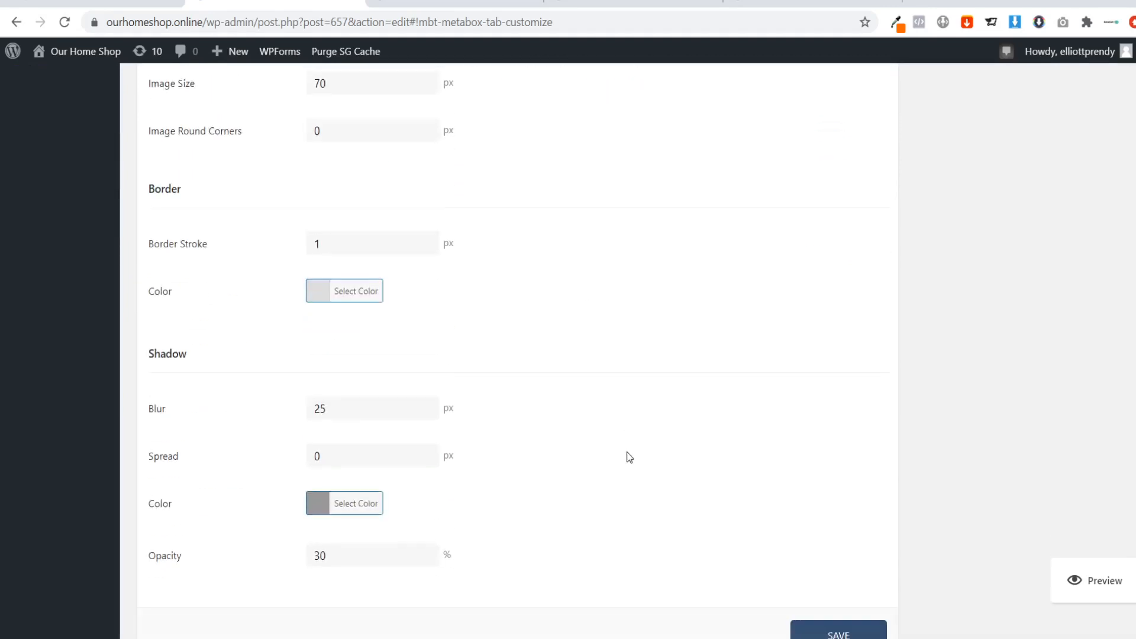
{"action": "left_click", "coordinate": [831, 535]}
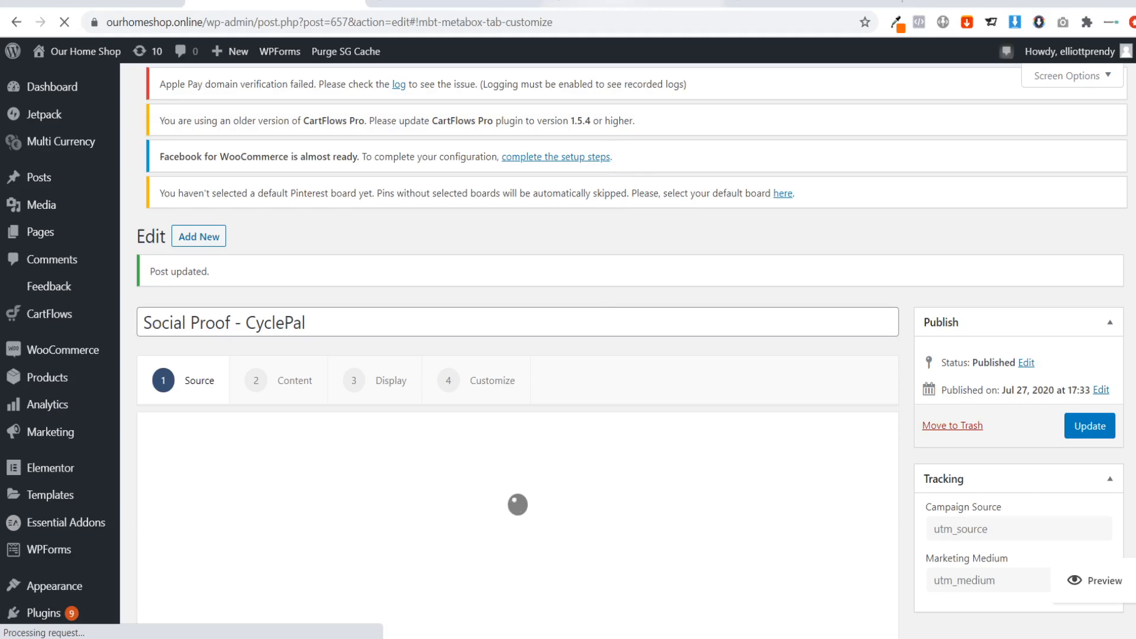
Reload the CyclePal sales page and check it for the social proof notification.
{"action": "left_click", "coordinate": [611, 3]}
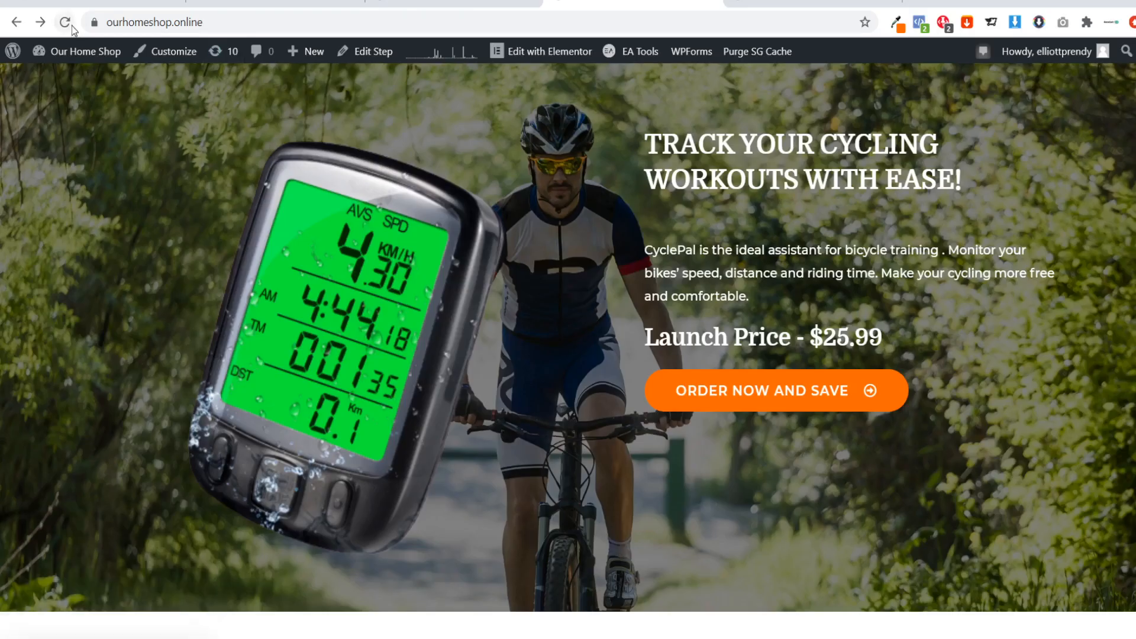
{"action": "left_click", "coordinate": [67, 22]}
{"action": "scroll", "coordinate": [276, 473], "scroll_direction": "down", "scroll_amount": 2}
{"action": "scroll", "coordinate": [277, 473], "scroll_direction": "up", "scroll_amount": 2}
Go back from the Abmatic checkout page to its sales page and examine the social proof notifications alongside the countdown bar.
{"action": "left_click", "coordinate": [453, 9]}
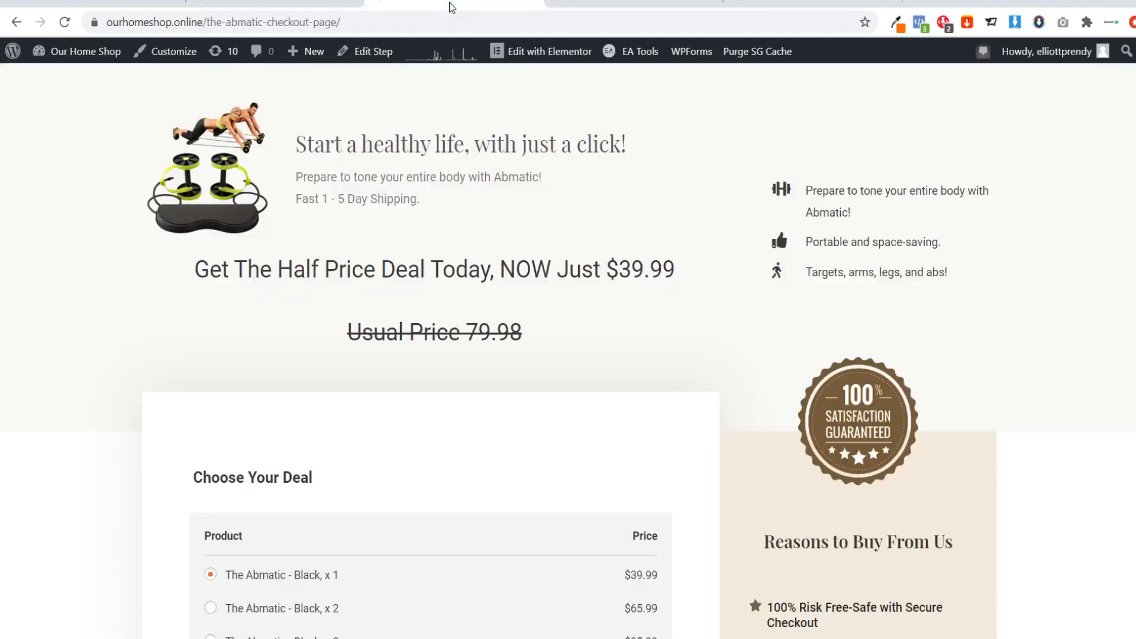
{"action": "left_click", "coordinate": [19, 22]}
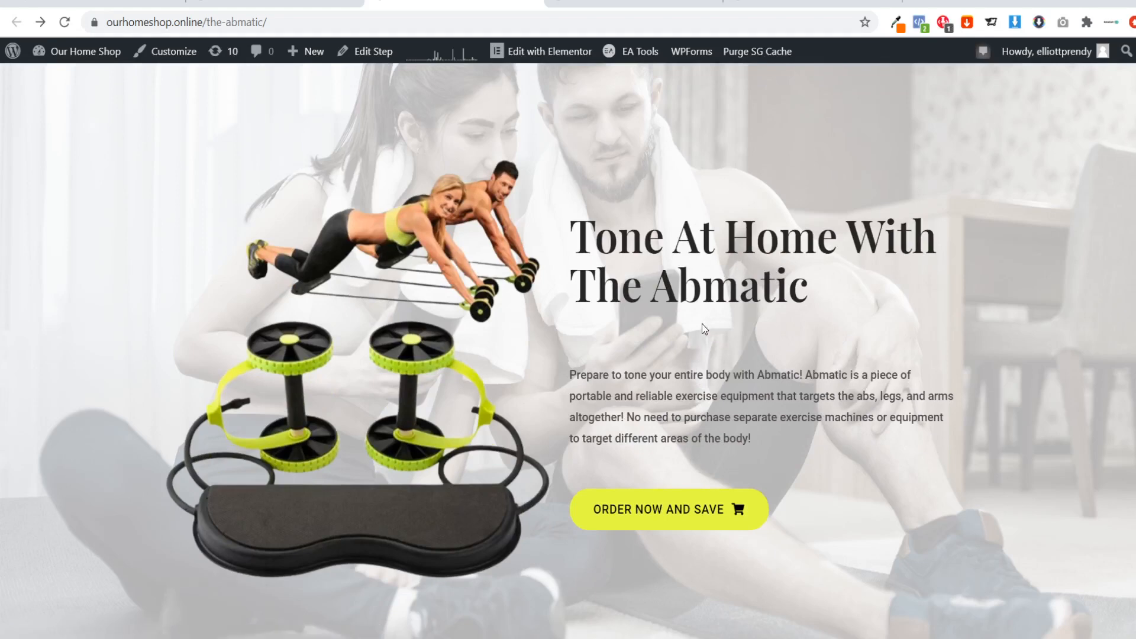
{"action": "scroll", "coordinate": [542, 487], "scroll_direction": "down", "scroll_amount": 3}
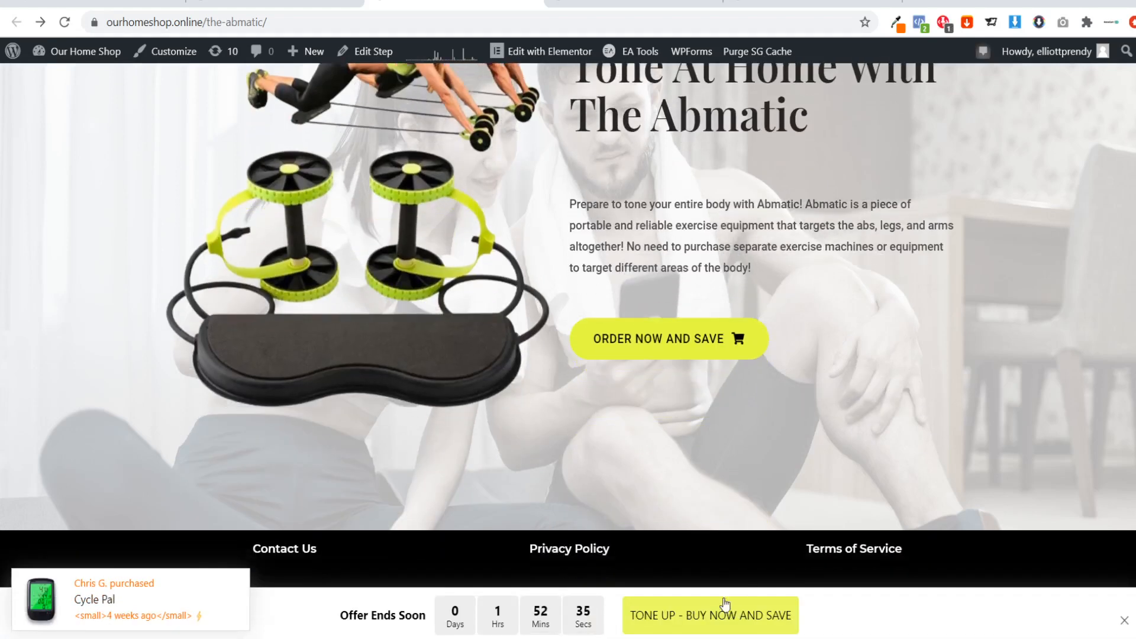
{"action": "left_click", "coordinate": [725, 603]}
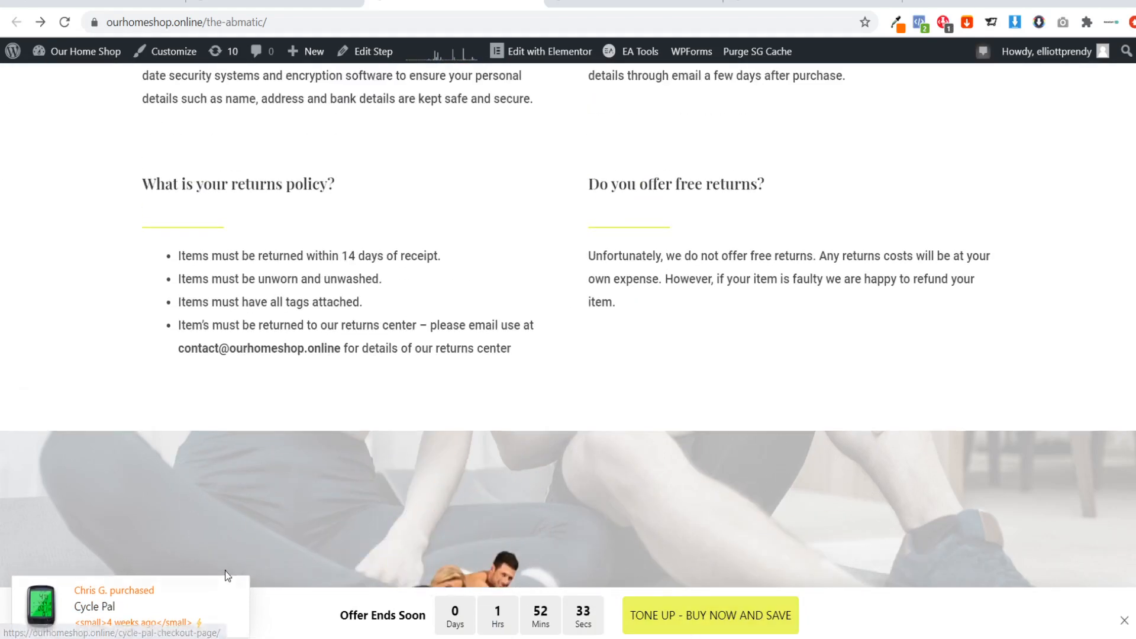
{"action": "scroll", "coordinate": [243, 603], "scroll_direction": "up", "scroll_amount": 5}
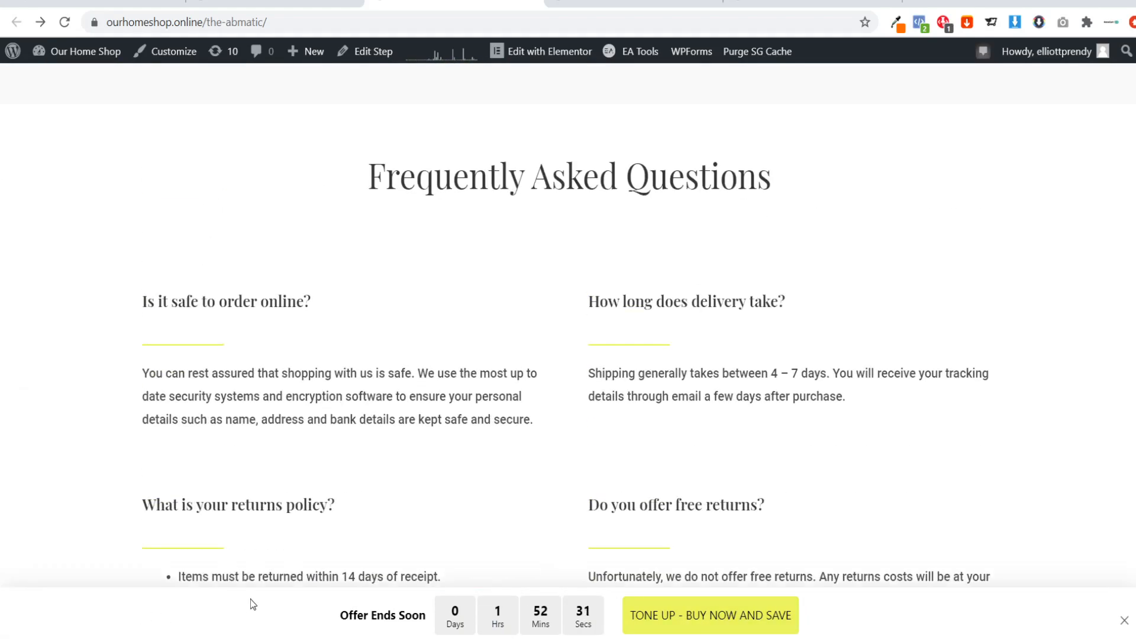
{"action": "scroll", "coordinate": [251, 598], "scroll_direction": "up", "scroll_amount": 1}
{"action": "scroll", "coordinate": [252, 598], "scroll_direction": "up", "scroll_amount": 7}
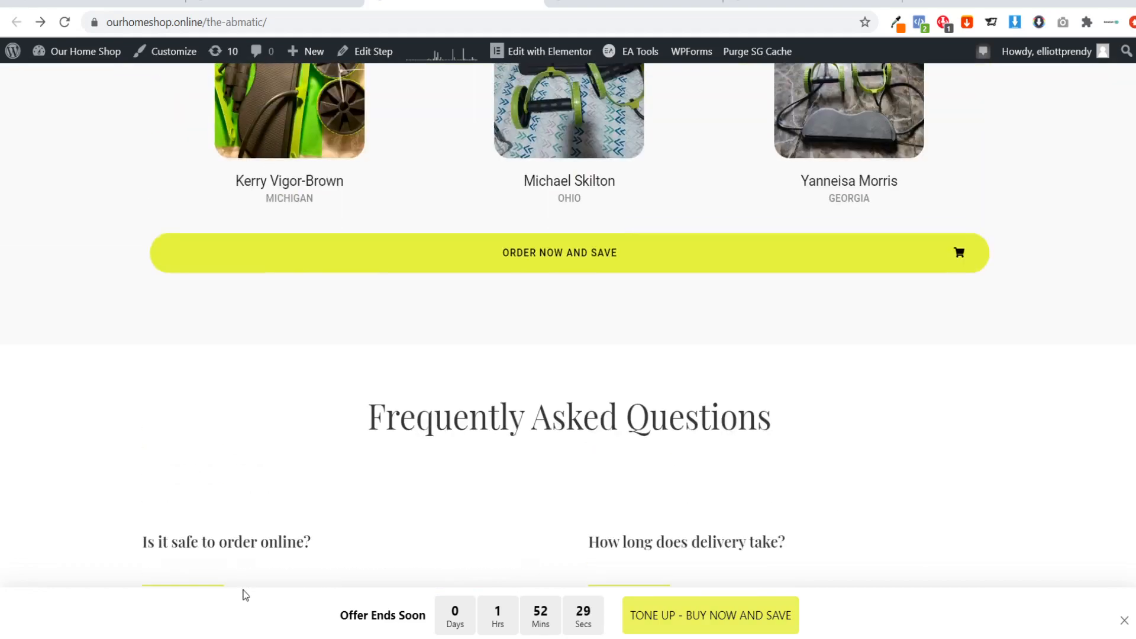
{"action": "scroll", "coordinate": [568, 325], "scroll_direction": "up", "scroll_amount": 15}
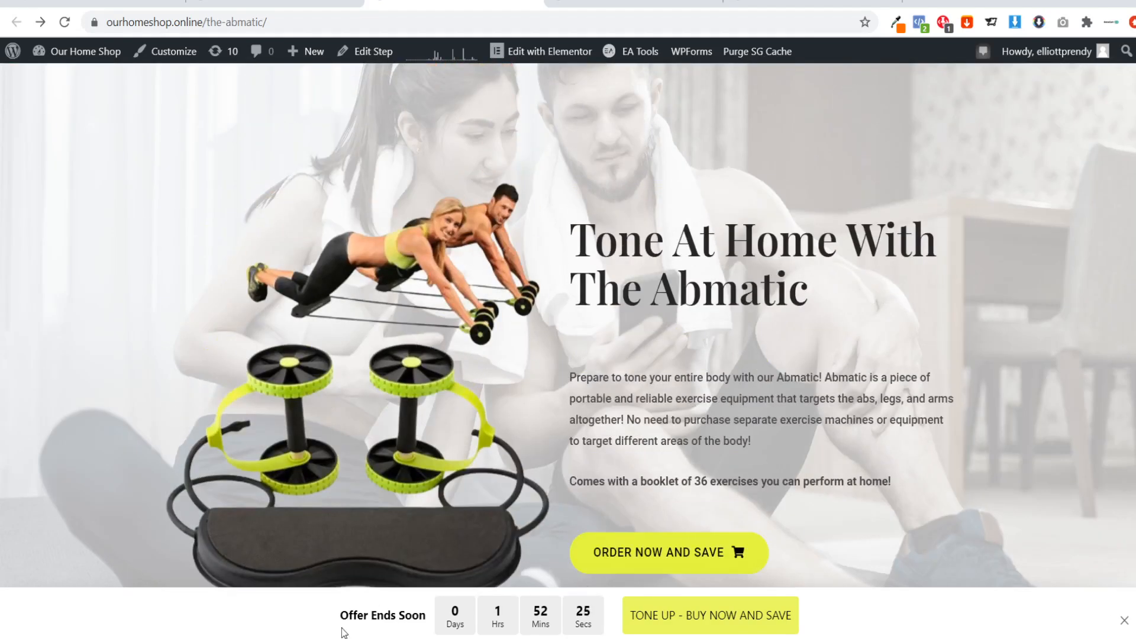
{"action": "mouse_move", "coordinate": [594, 627]}
{"action": "left_mouse_down"}
{"action": "mouse_move", "coordinate": [375, 621]}
{"action": "mouse_move", "coordinate": [585, 628]}
{"action": "left_mouse_up"}
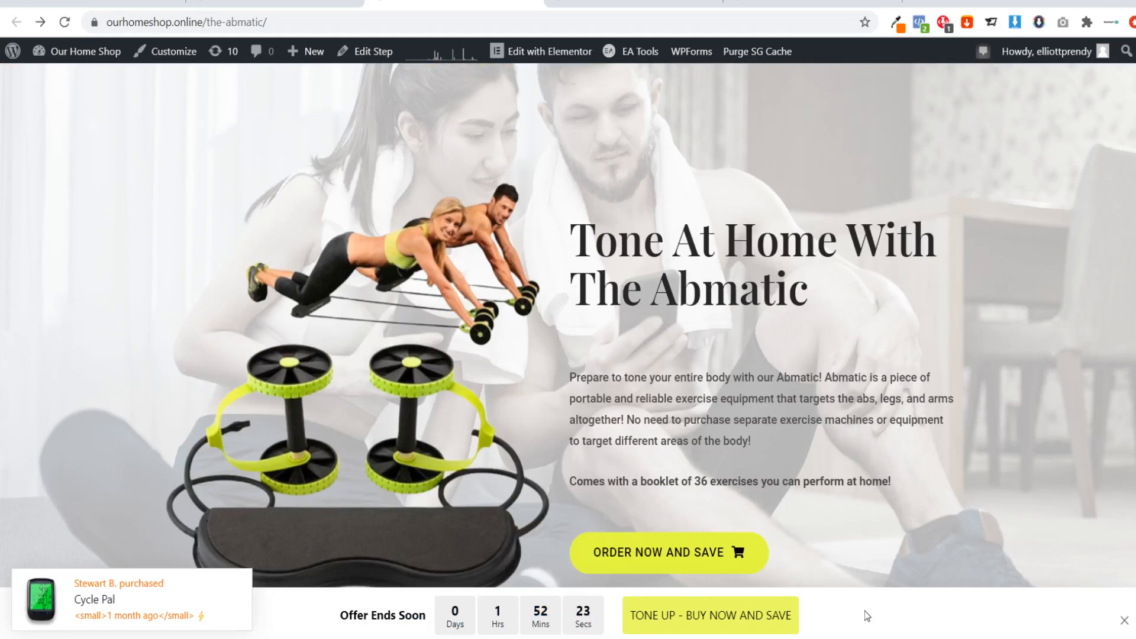
{"action": "scroll", "coordinate": [778, 548], "scroll_direction": "down", "scroll_amount": 9}
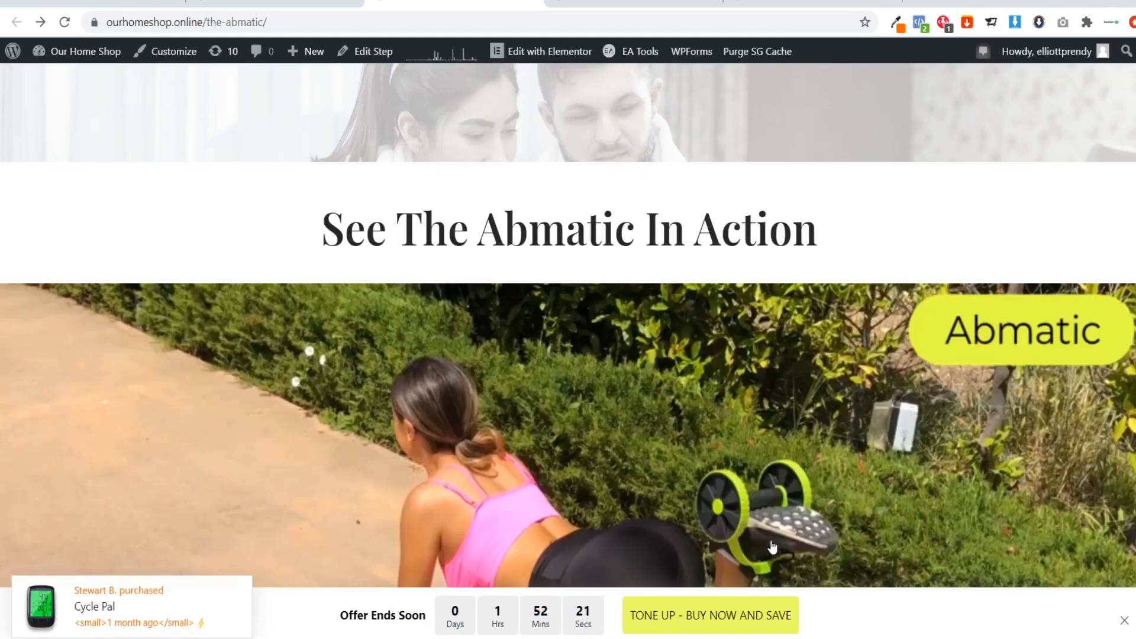
{"action": "scroll", "coordinate": [568, 326], "scroll_direction": "down", "scroll_amount": 20}
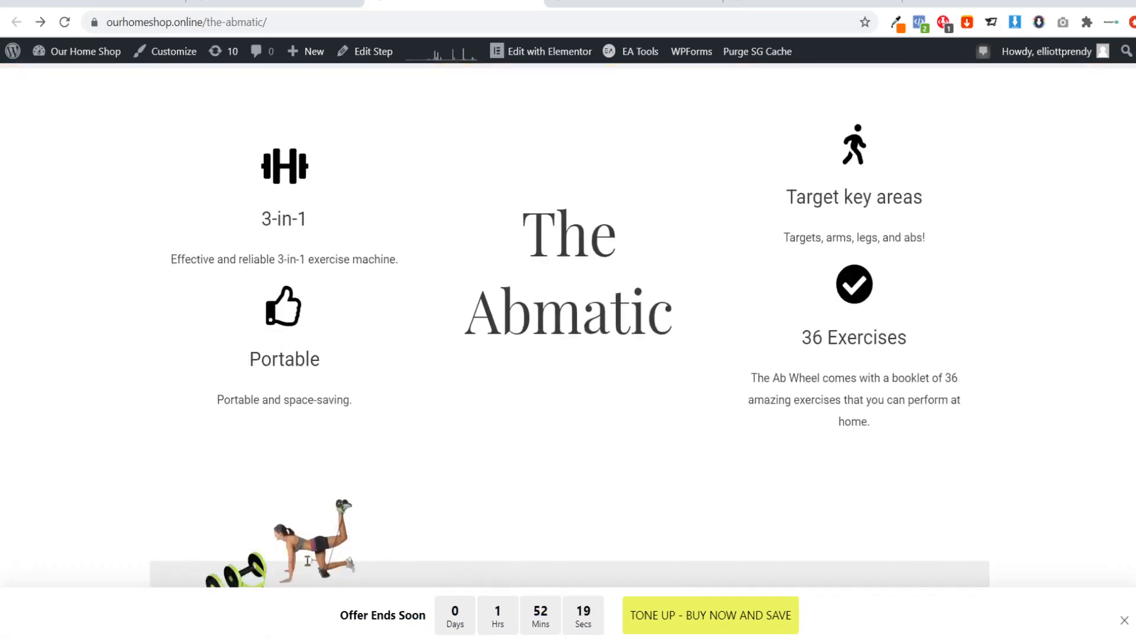
{"action": "scroll", "coordinate": [568, 325], "scroll_direction": "down", "scroll_amount": 11}
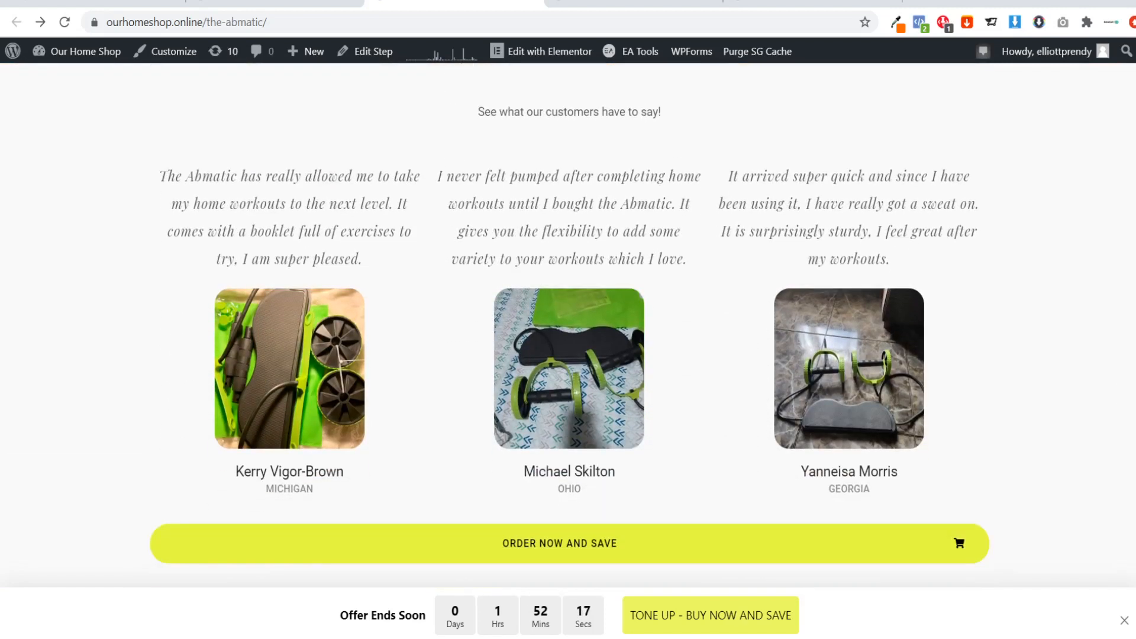
{"action": "scroll", "coordinate": [568, 325], "scroll_direction": "down", "scroll_amount": 1}
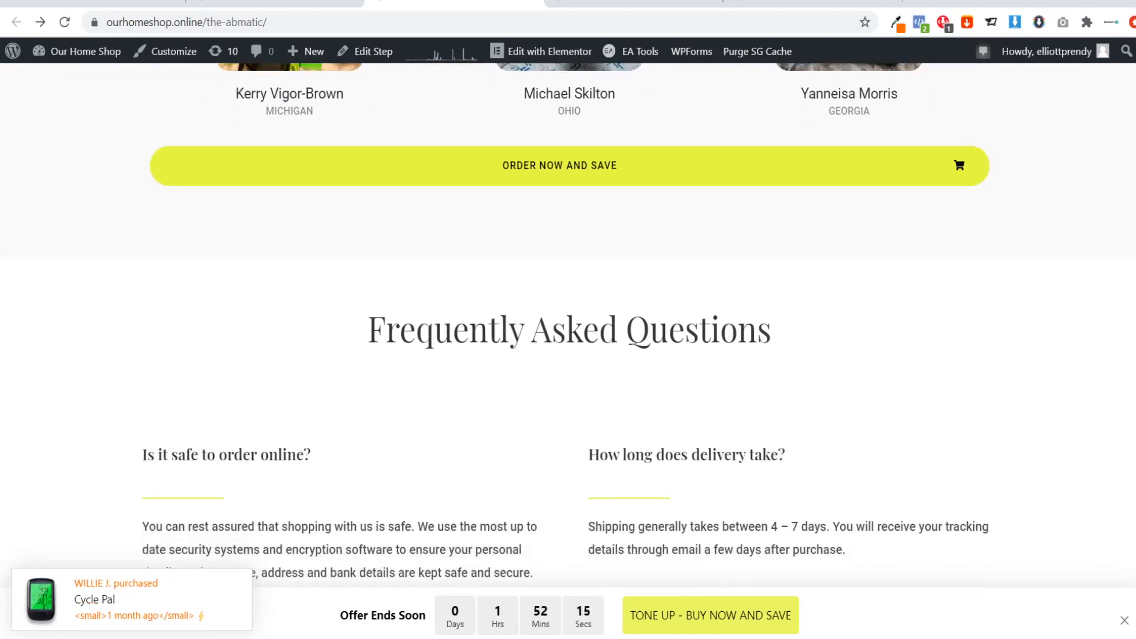
{"action": "scroll", "coordinate": [788, 544], "scroll_direction": "down", "scroll_amount": 2}
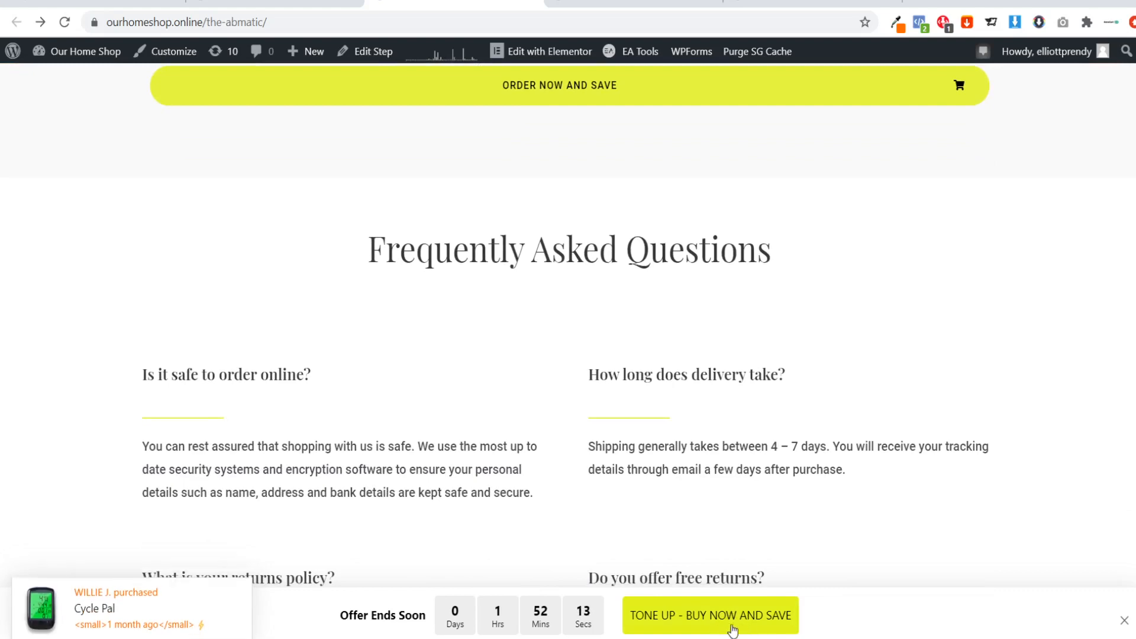
{"action": "scroll", "coordinate": [568, 325], "scroll_direction": "down", "scroll_amount": 7}
{"action": "scroll", "coordinate": [568, 325], "scroll_direction": "down", "scroll_amount": 5}
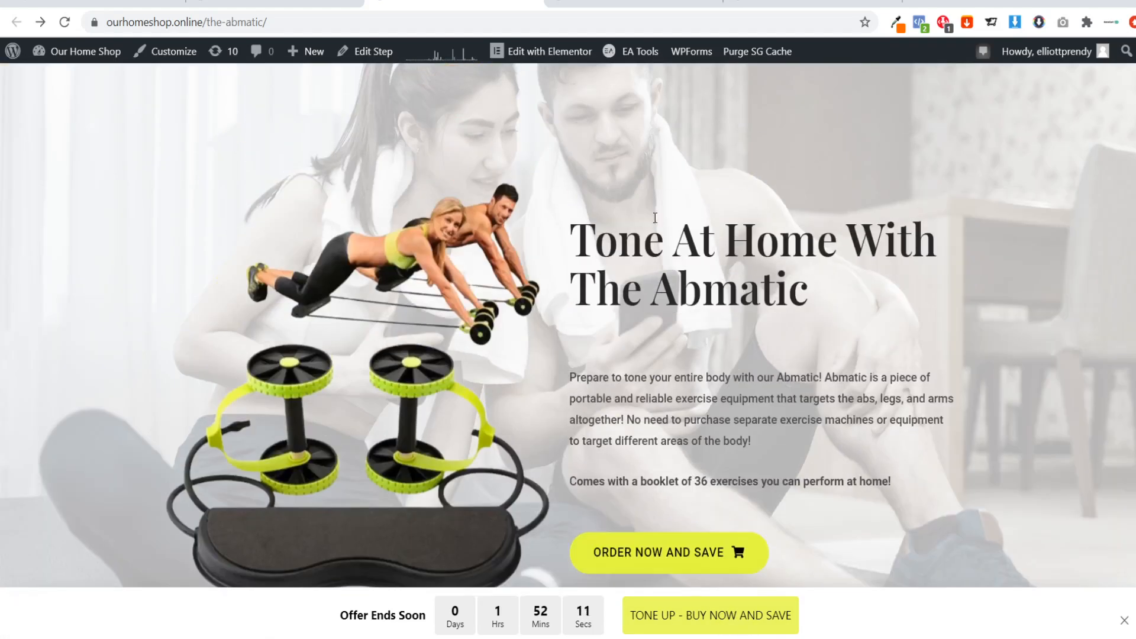